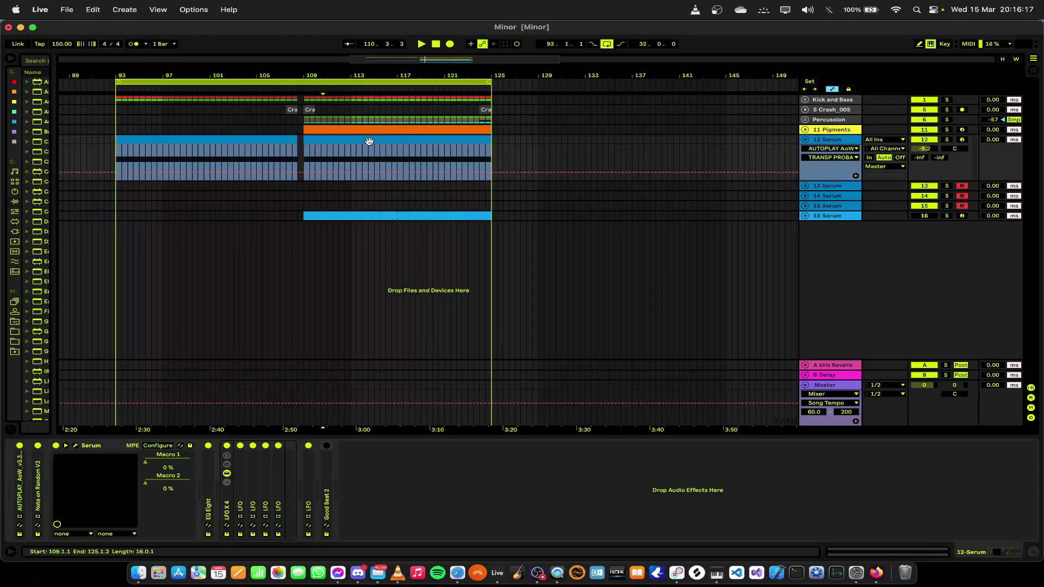
Unfold the AUTOPLAY device on the 12 Serum track and select the track's clip starting at bar 93
click(327, 138)
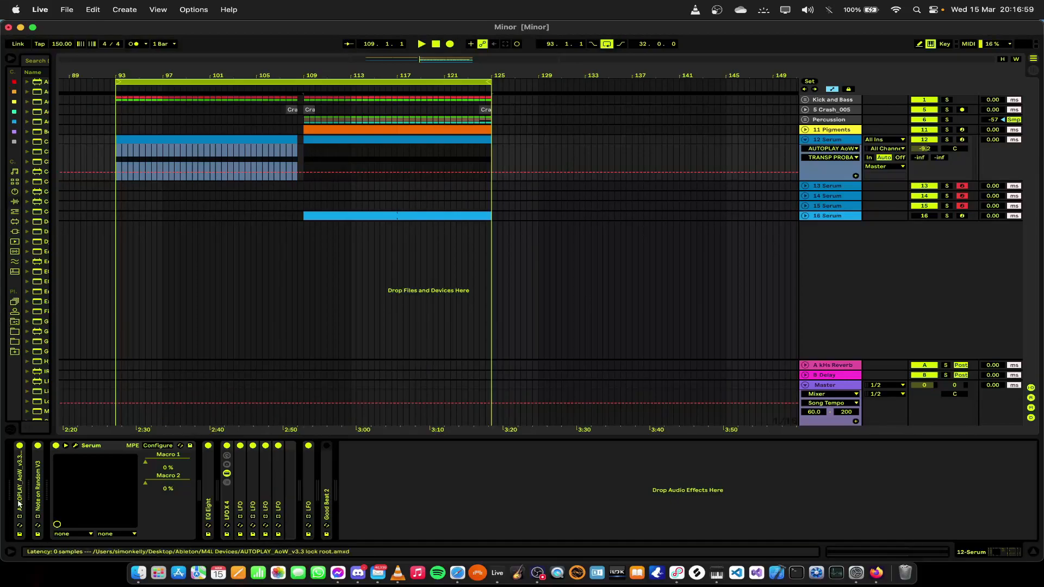
double_click(18, 483)
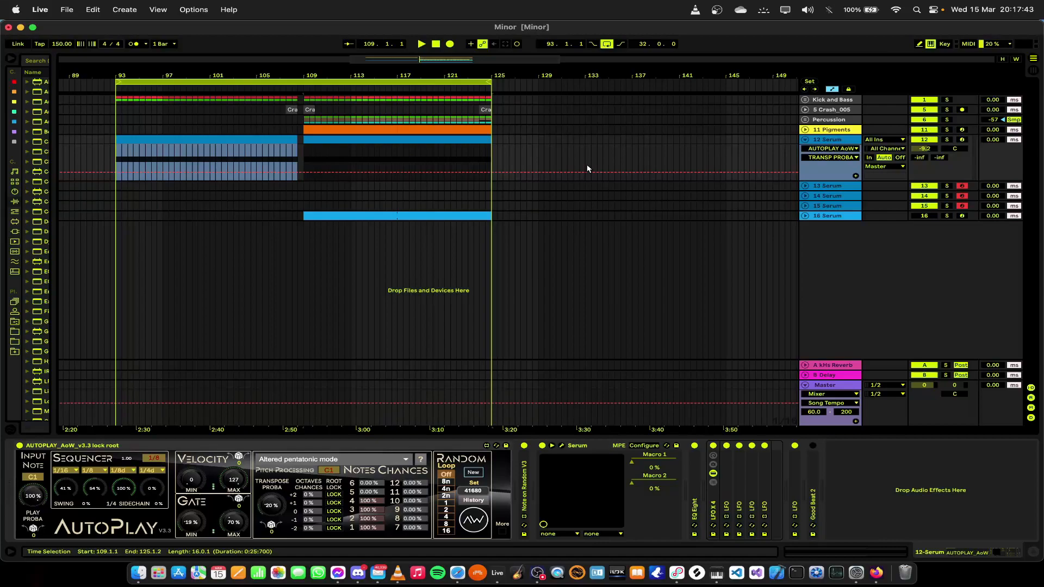
click(225, 137)
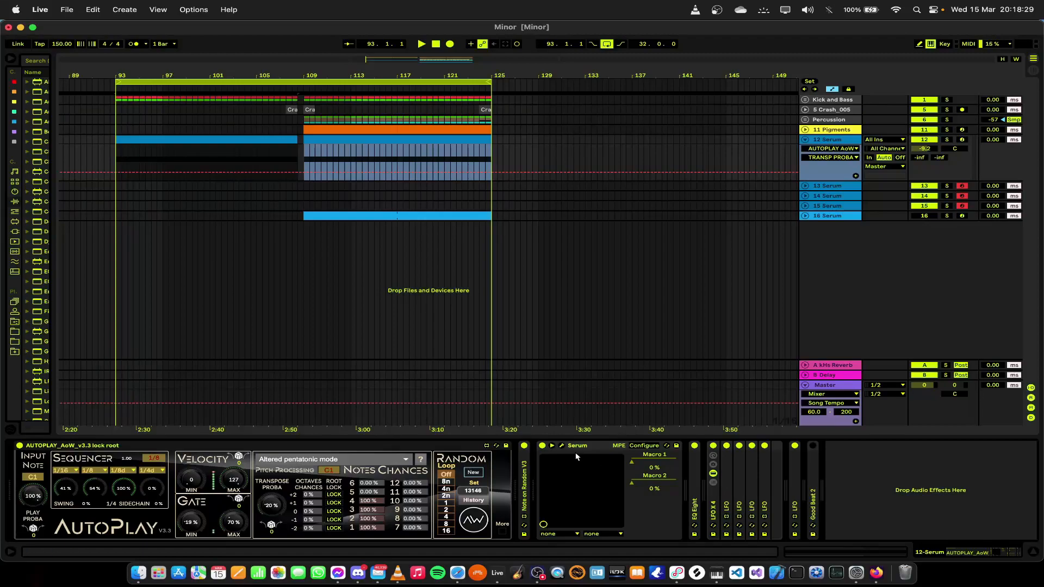
Open the Serum plugin on track 12 and add its Macro 3 and Macro 4 to the configured device parameters
click(562, 445)
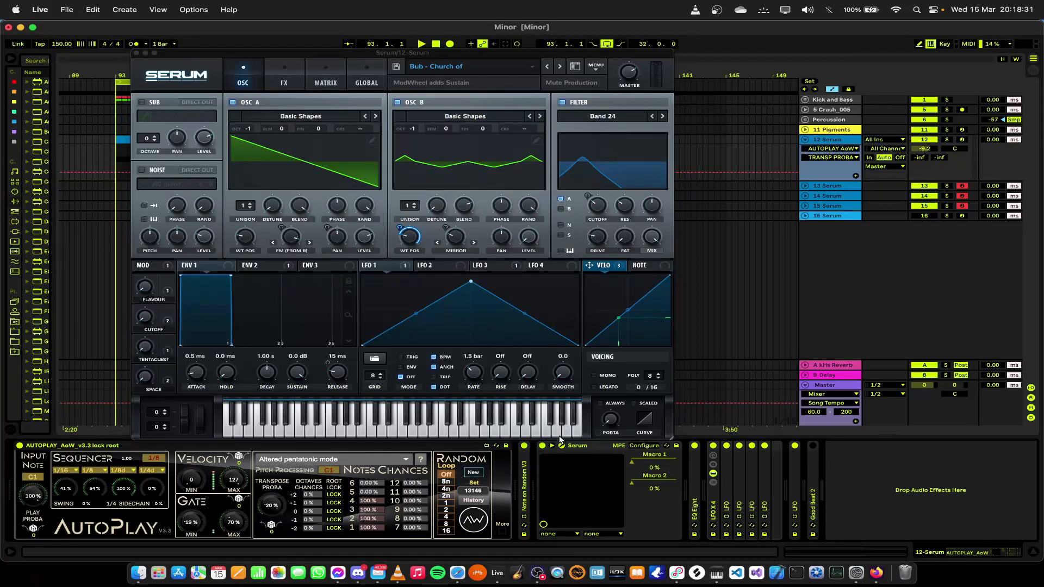
click(643, 445)
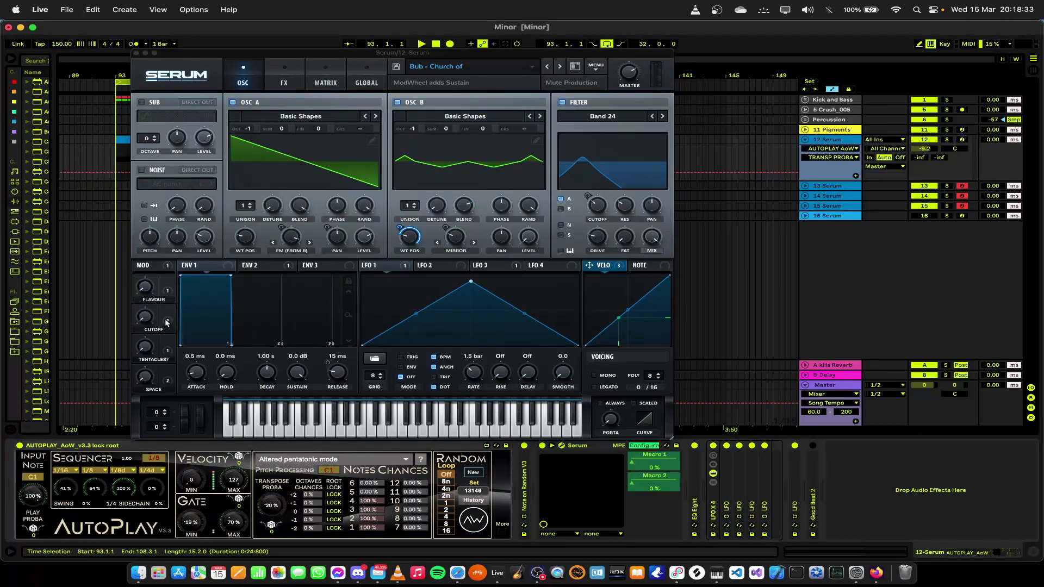
click(150, 361)
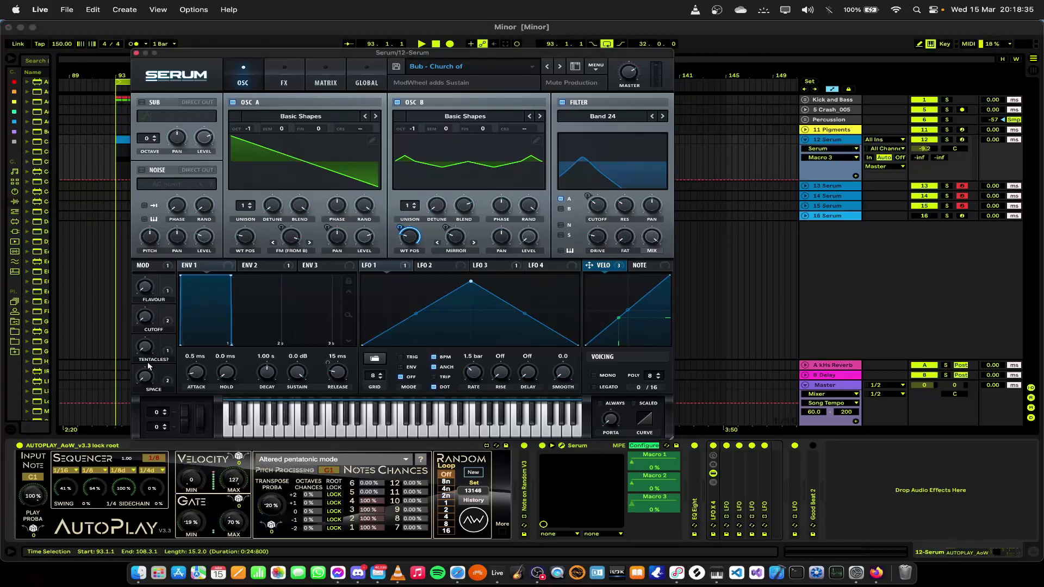
click(149, 377)
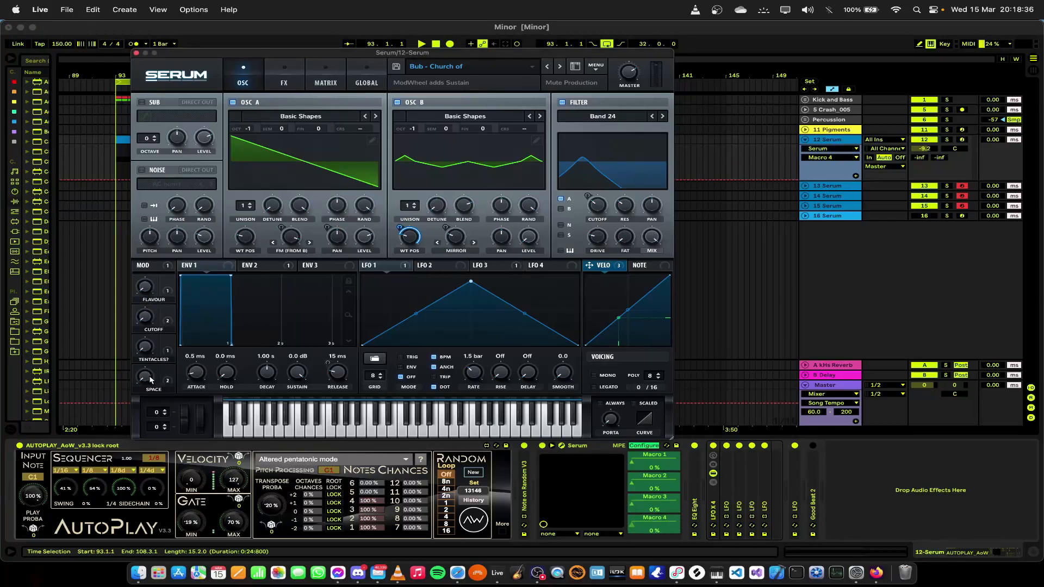
click(644, 445)
Unfold the first two LFO devices and map them to Serum's Macro 1 and Macro 2
double_click(725, 475)
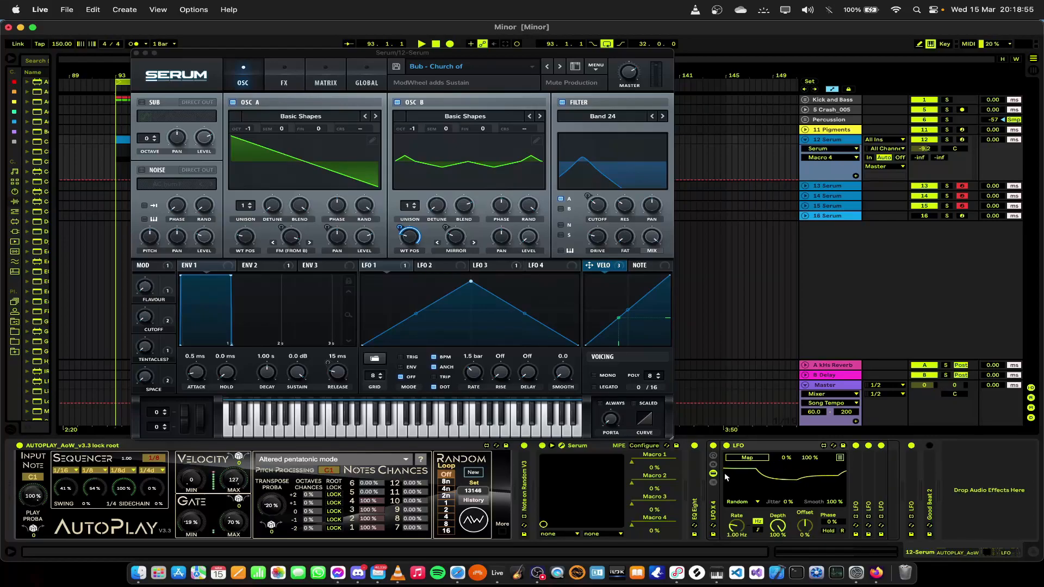
click(752, 458)
click(658, 460)
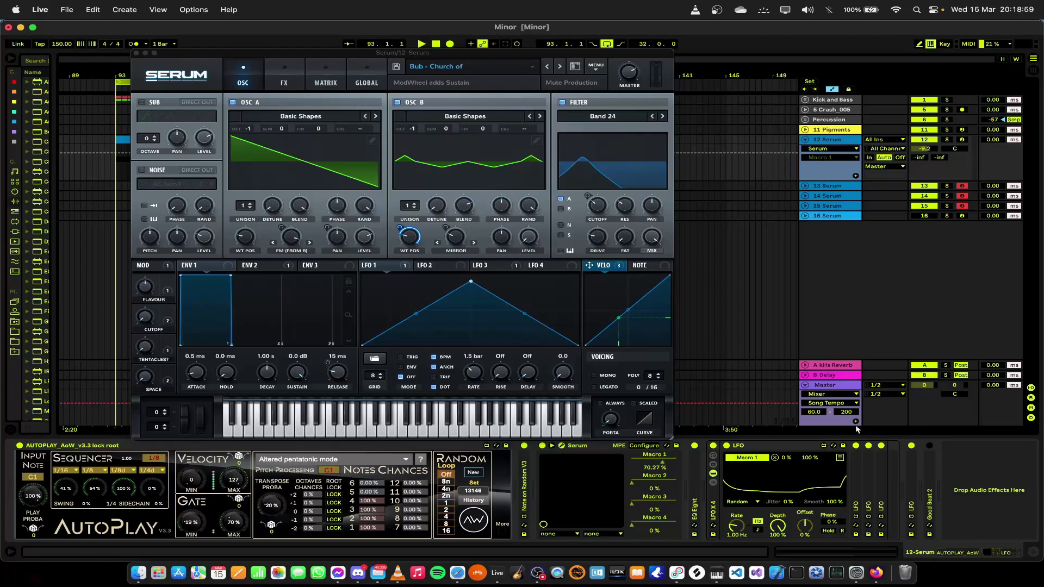
double_click(858, 466)
click(877, 458)
click(656, 481)
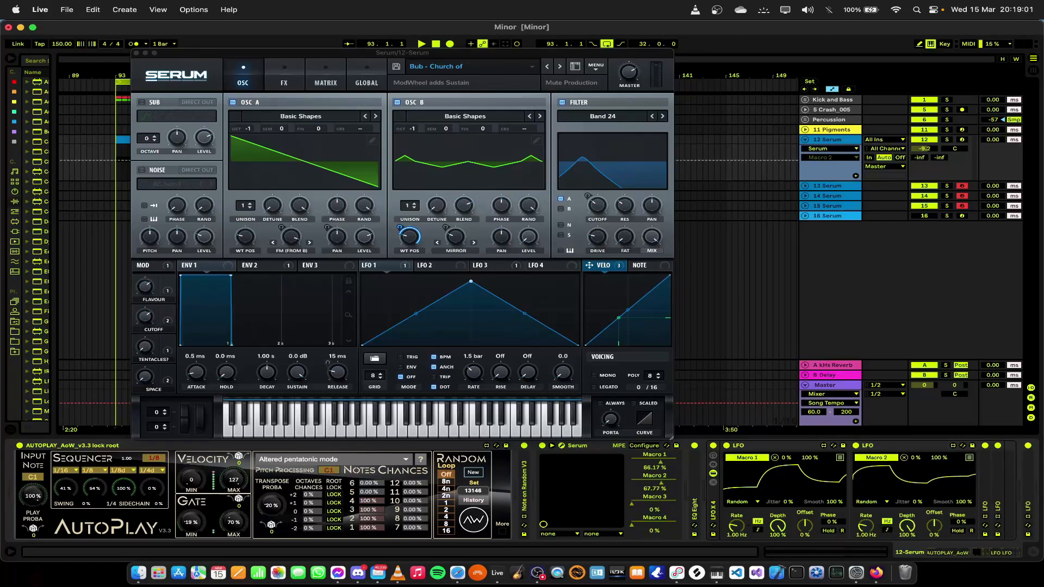
Unfold the third and fourth LFO devices and map them to Serum's Macro 3 and Macro 4
scroll(909, 476, right, 3)
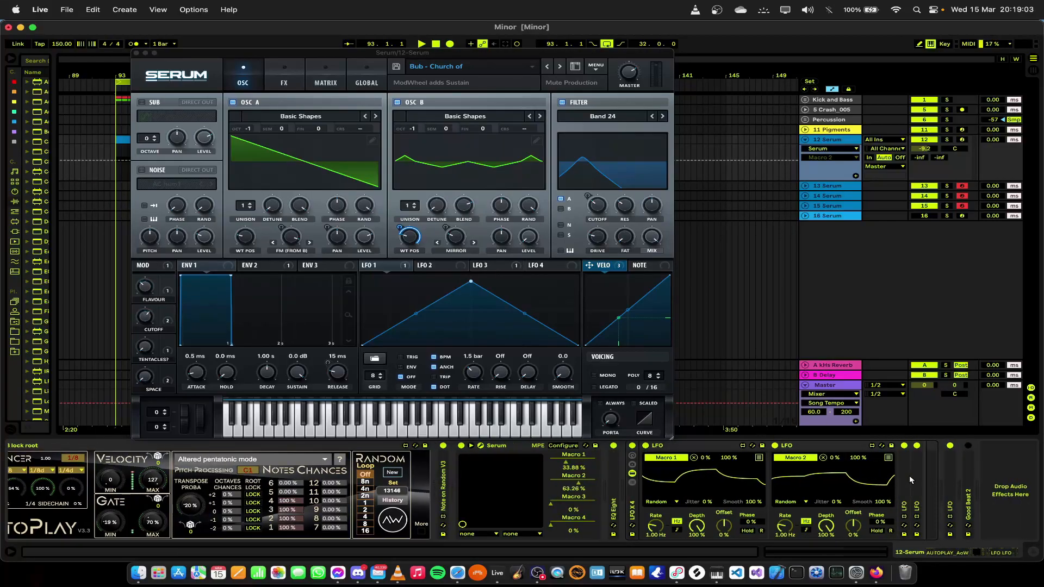
double_click(909, 475)
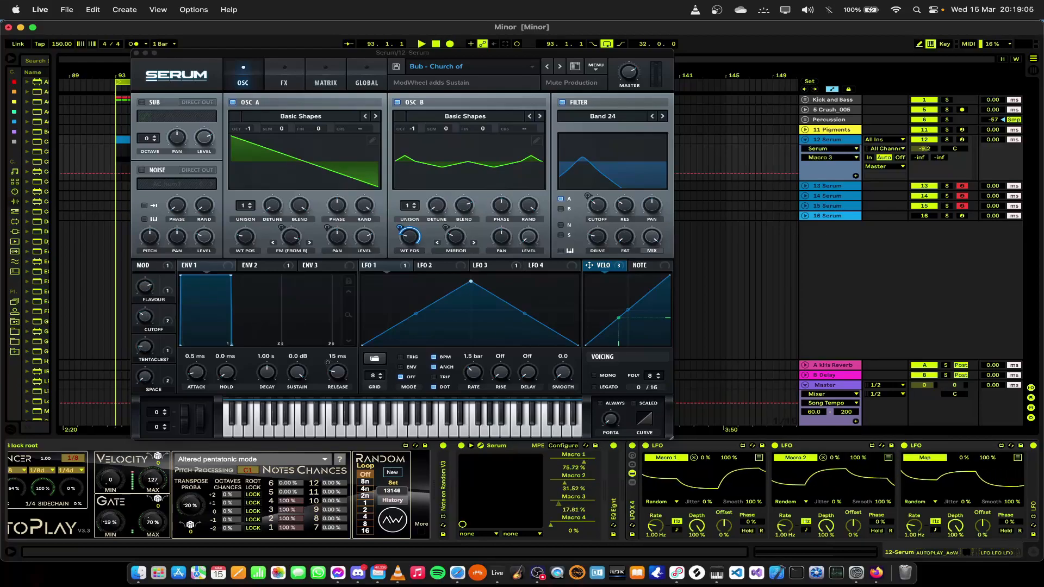
scroll(761, 472, right, 4)
double_click(917, 464)
click(932, 459)
click(456, 520)
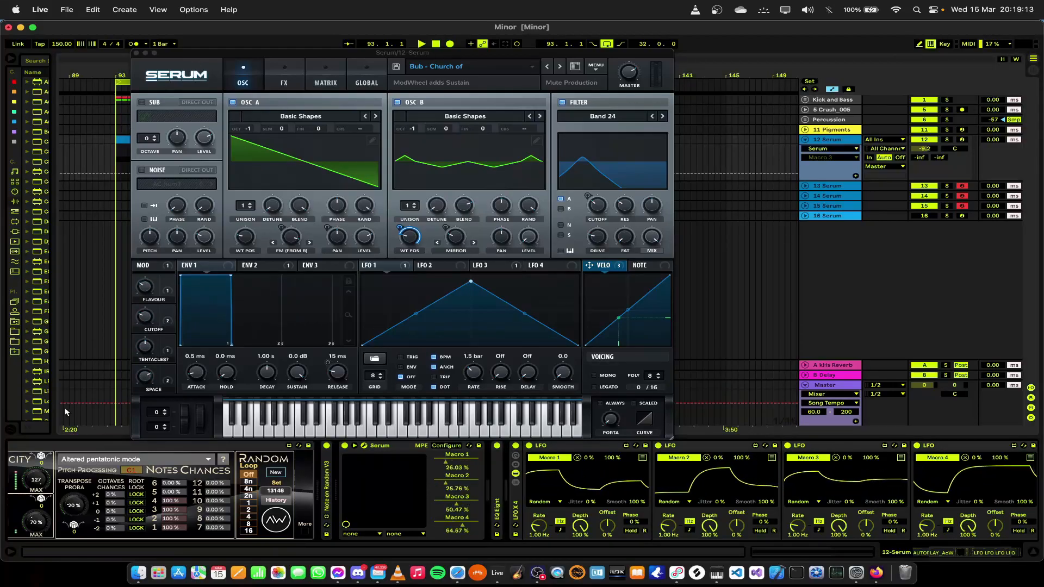
Move the Serum plugin window clear of the arrangement clips and listen to the section from bar 93
scroll(164, 496, left, 3)
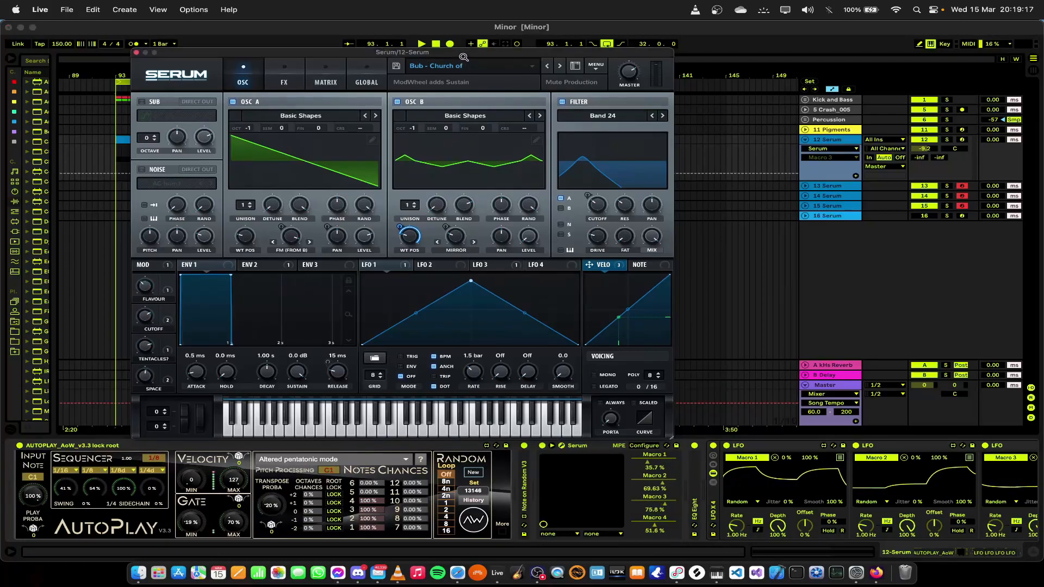
drag(462, 53, 569, 214)
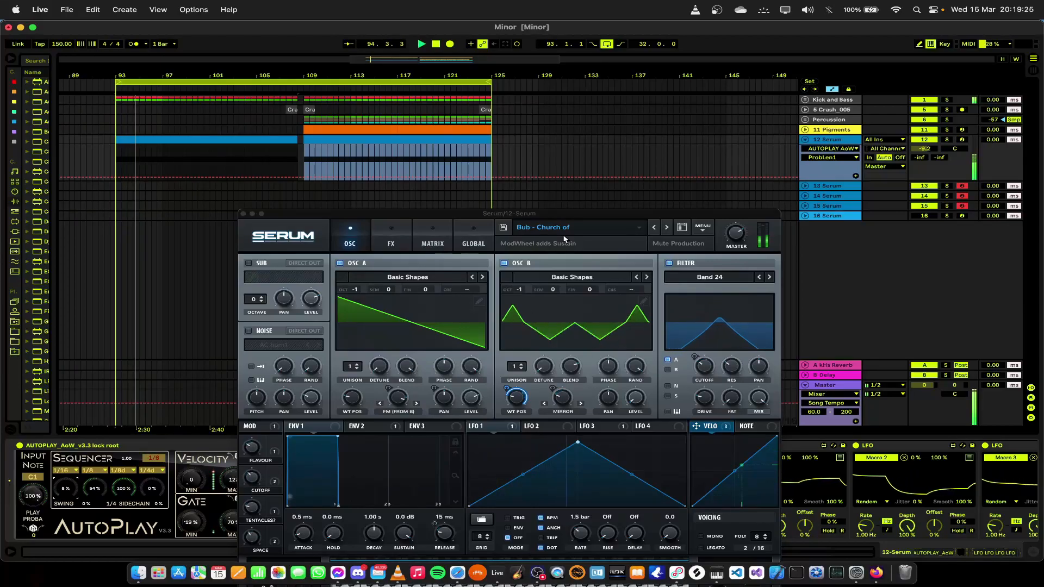
drag(552, 220, 761, 242)
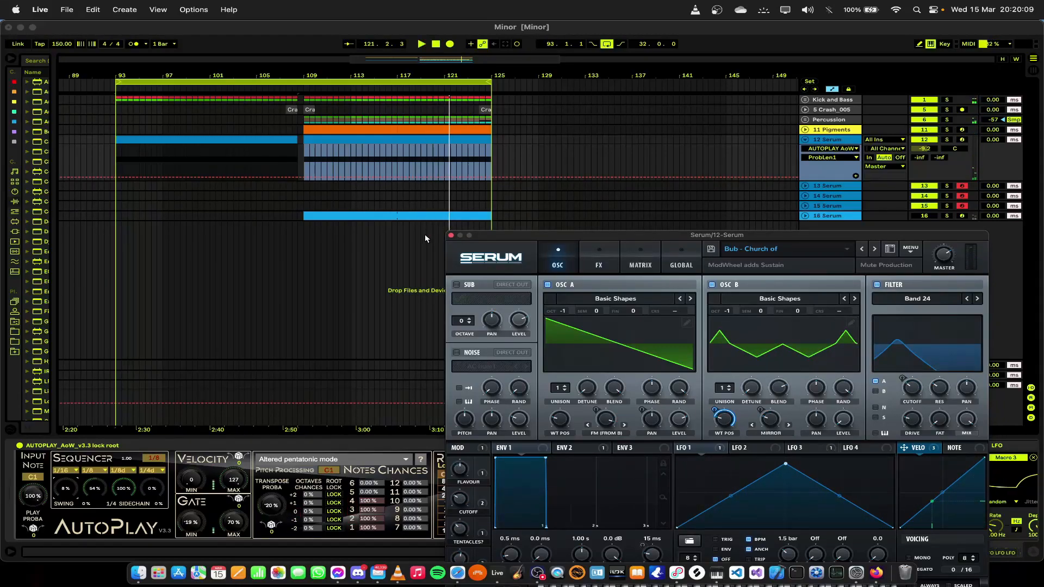
scroll(296, 263, right, 1)
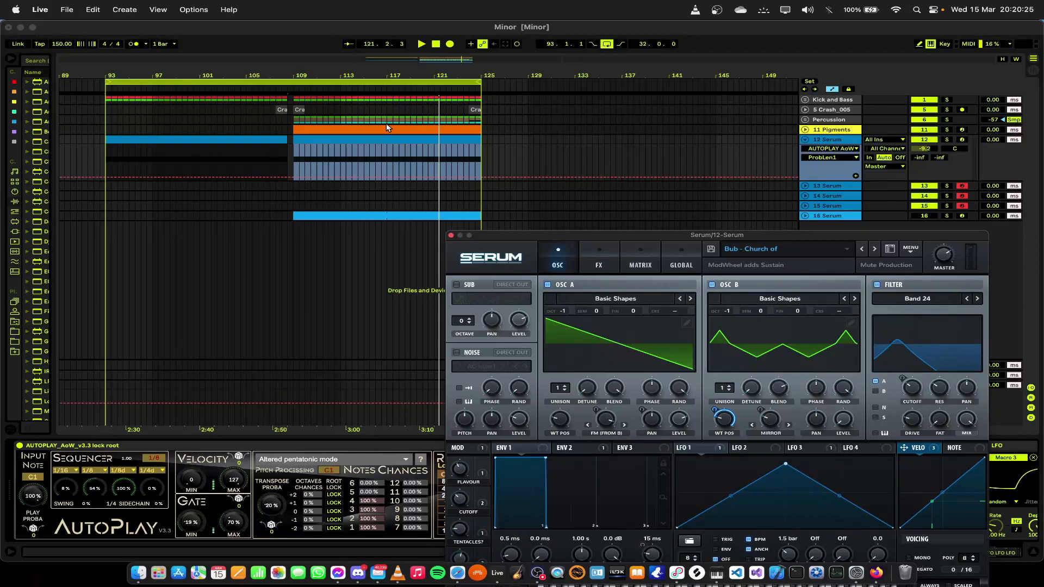
Bring the four mapped LFOs into view and close the Serum plugin window
drag(538, 237, 378, 64)
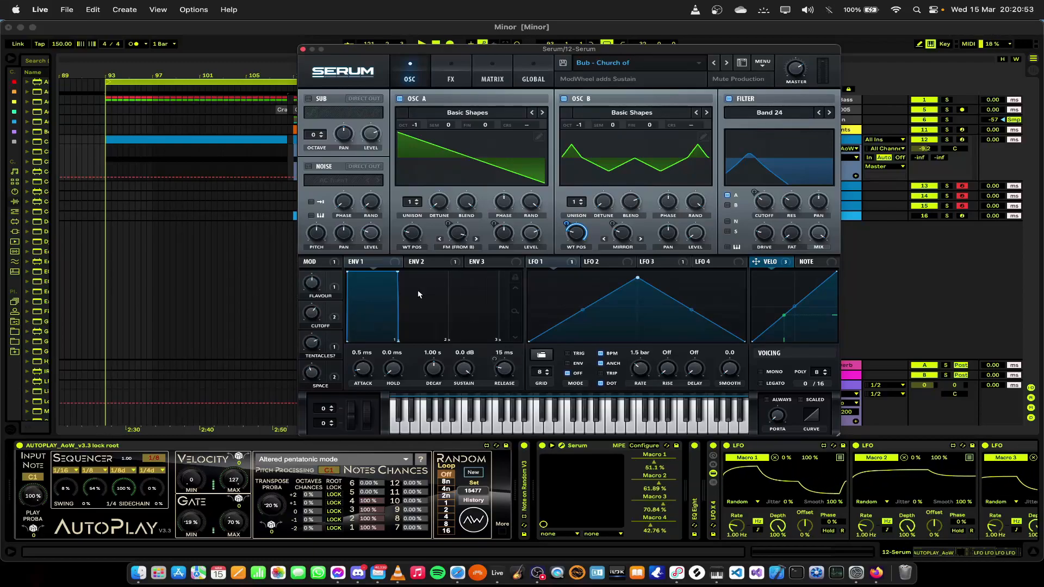
scroll(724, 474, right, 8)
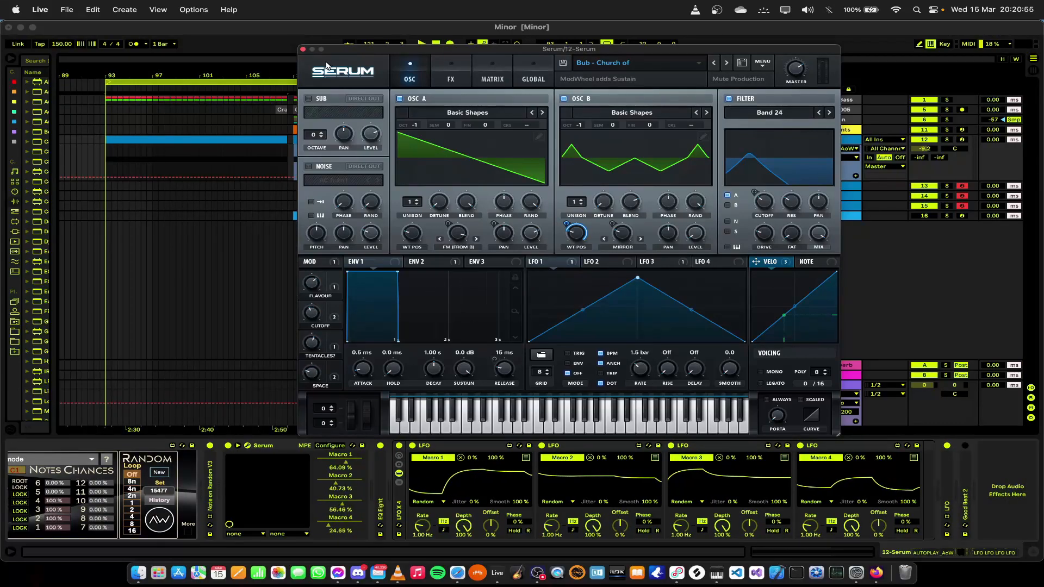
click(303, 50)
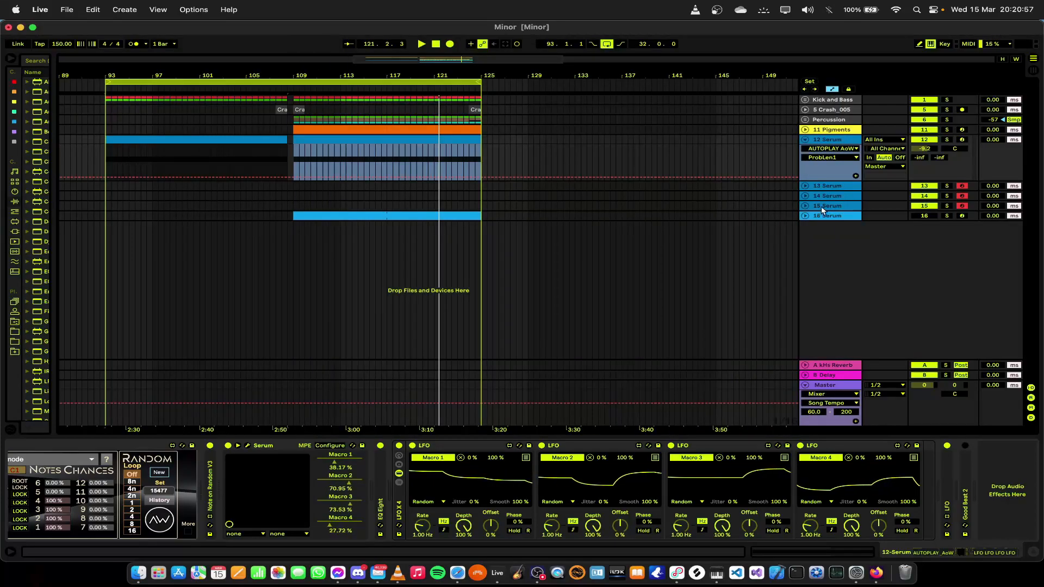
Group the Serum instrument on track 12 into a Drum Rack
click(830, 186)
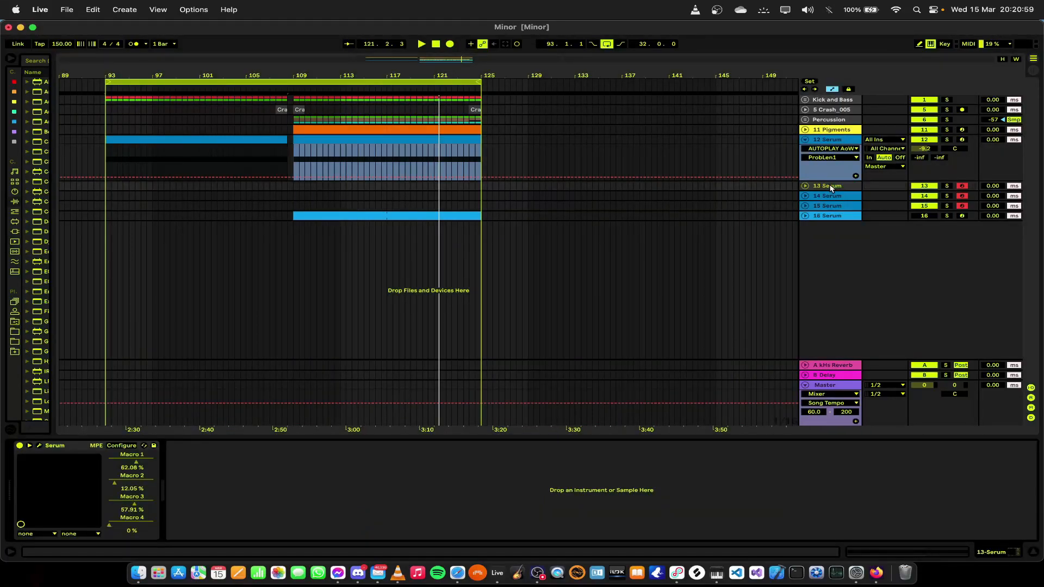
click(827, 140)
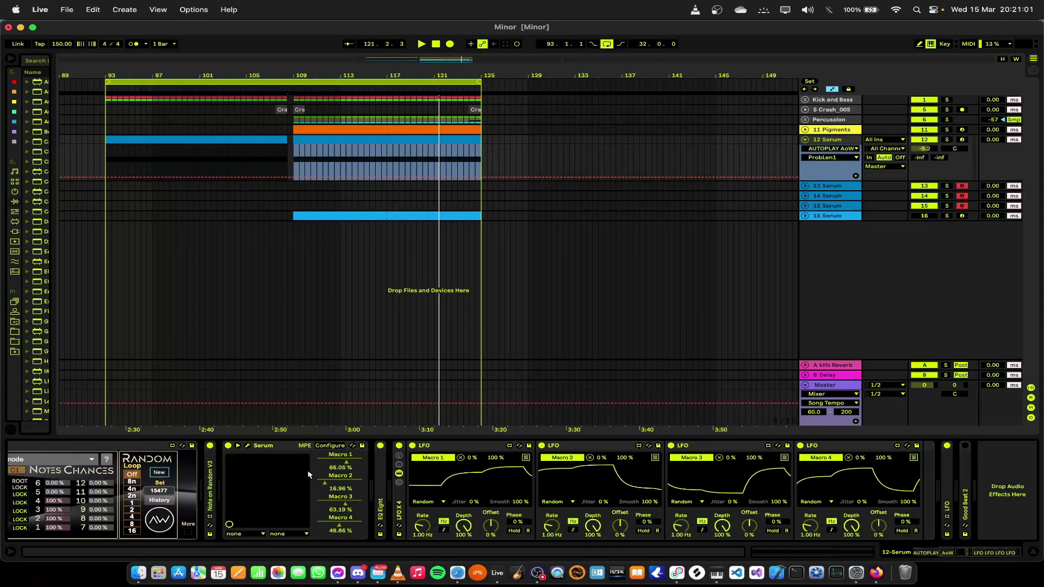
click(410, 445)
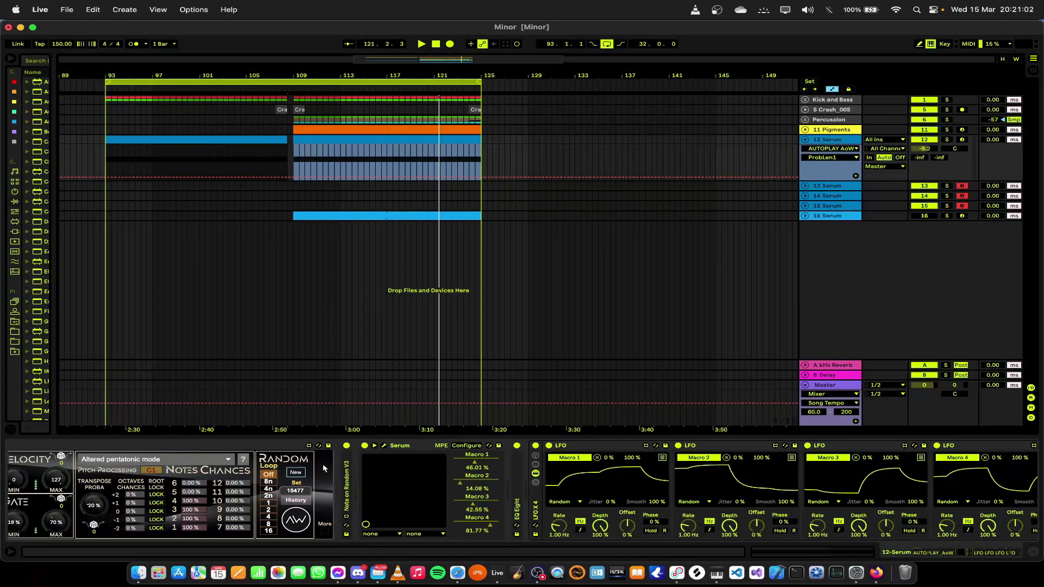
right_click(409, 445)
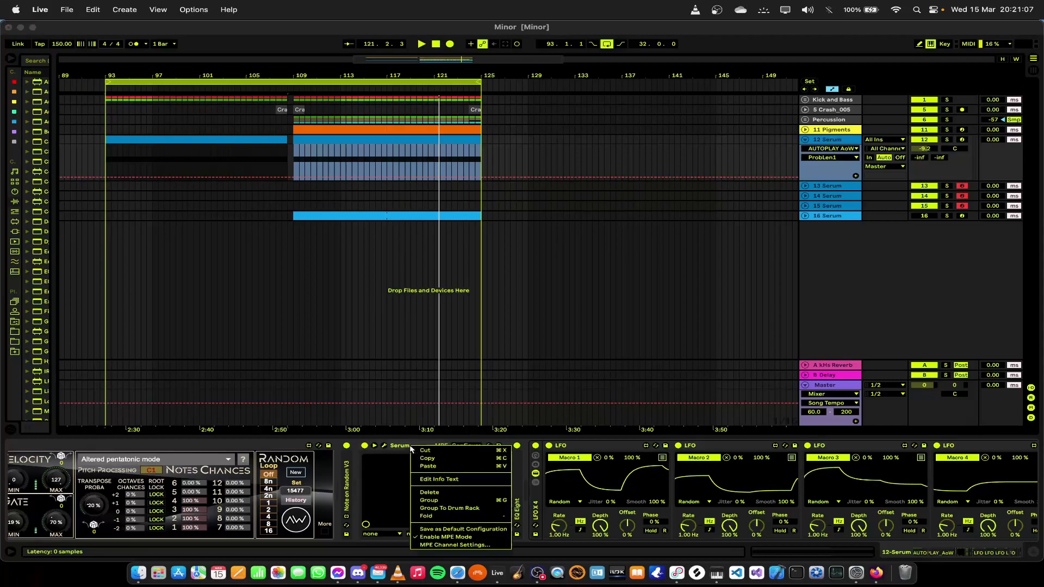
click(451, 508)
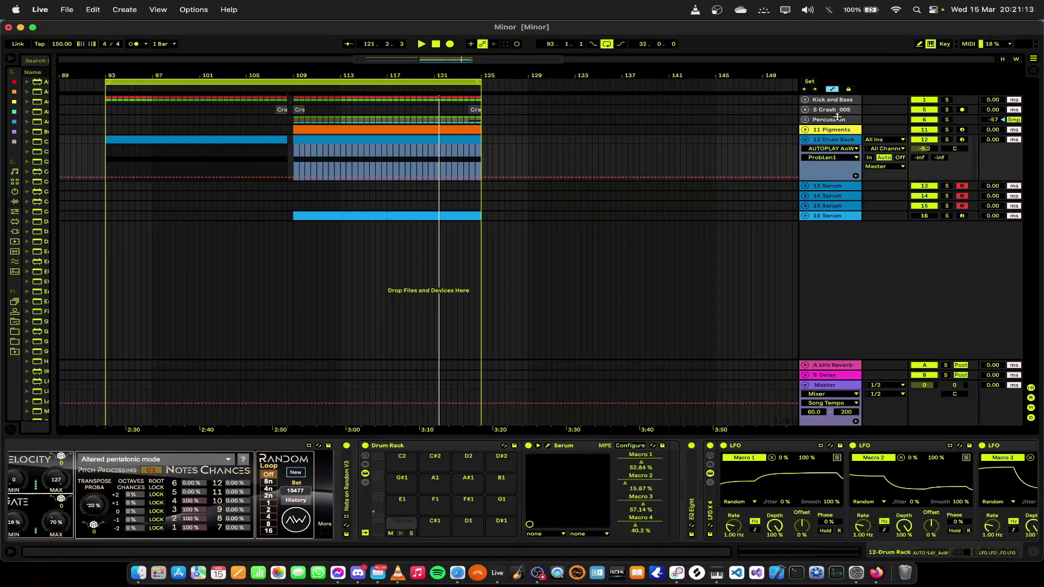
Place the Serum instrument from track 13 on the C#1 pad of track 12's Drum Rack
click(832, 185)
click(68, 447)
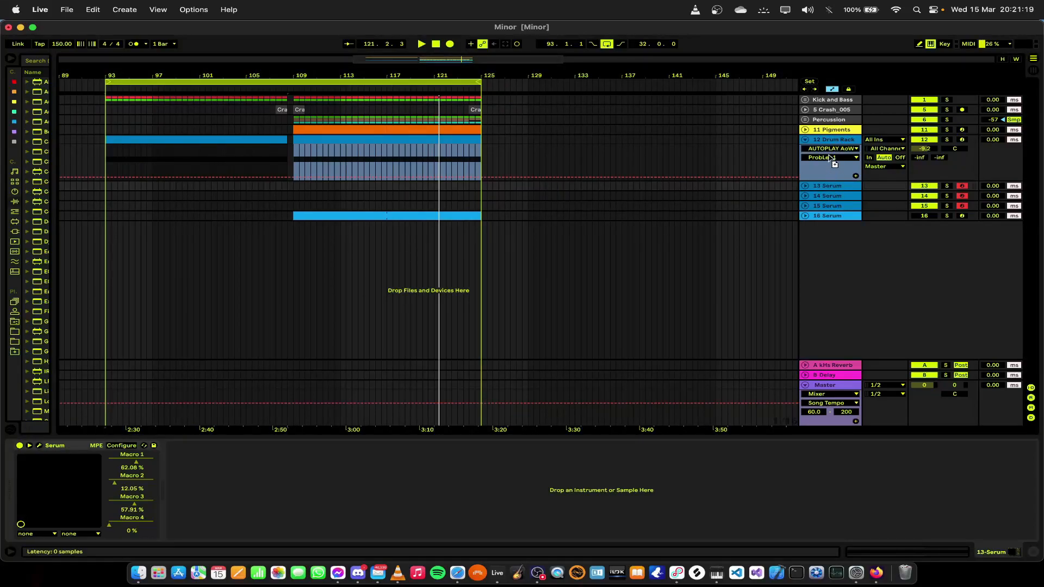
click(834, 140)
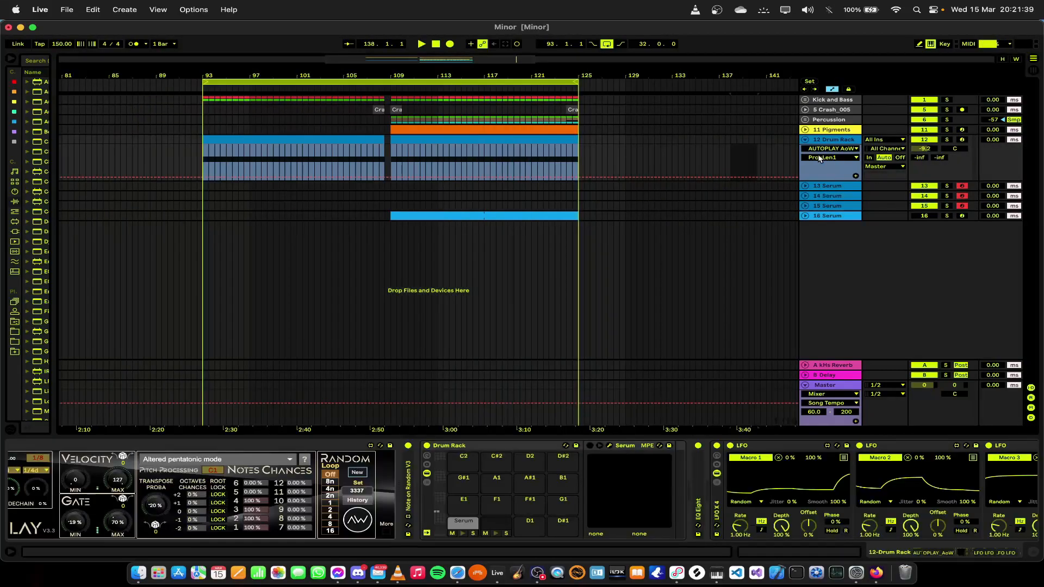
Move the Serum instruments from tracks 14 and 15 onto the D1 and D#1 pads of track 12's Drum Rack
click(822, 195)
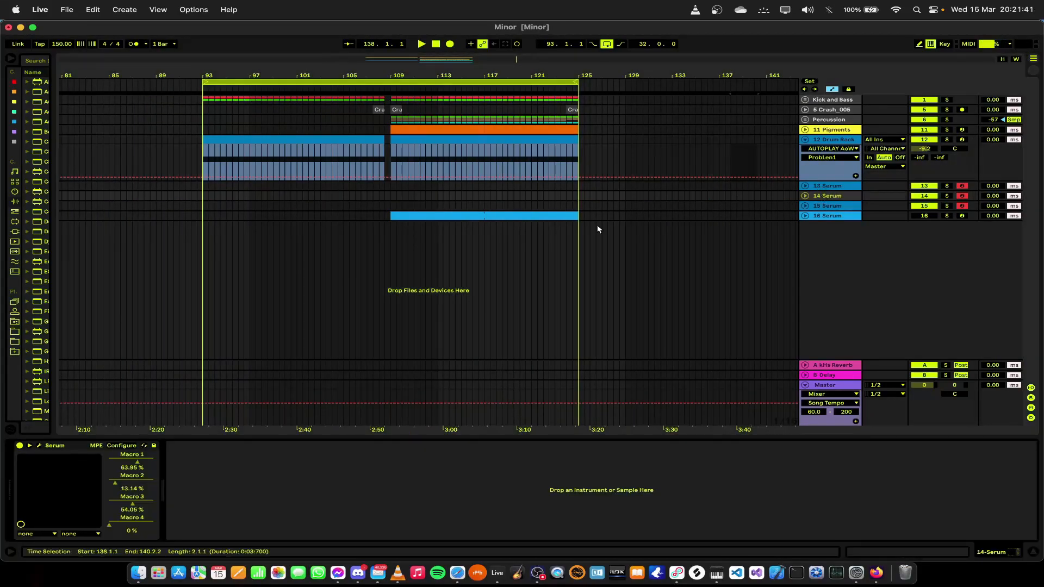
click(852, 150)
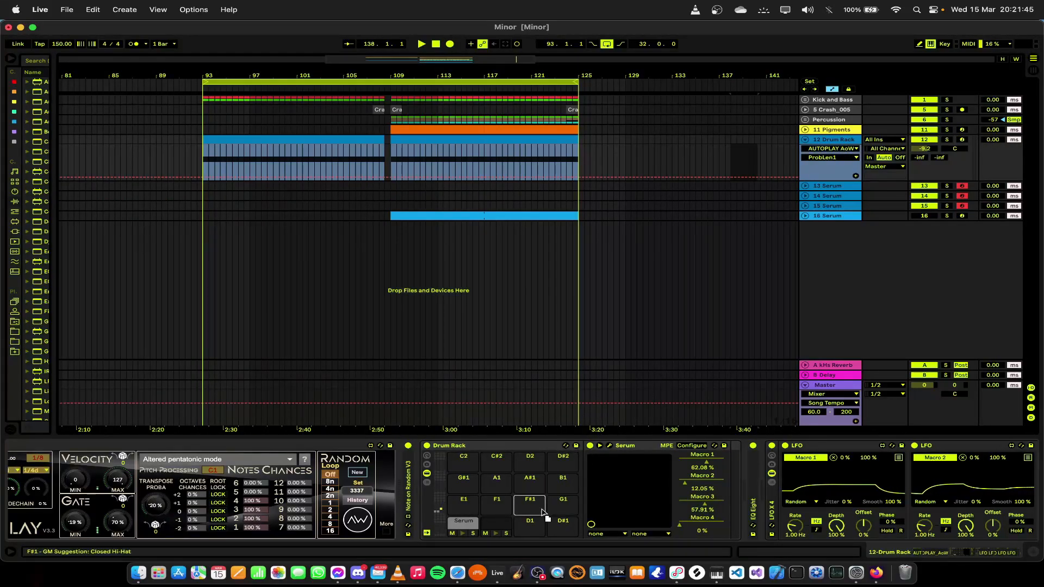
drag(528, 528, 529, 527)
click(828, 206)
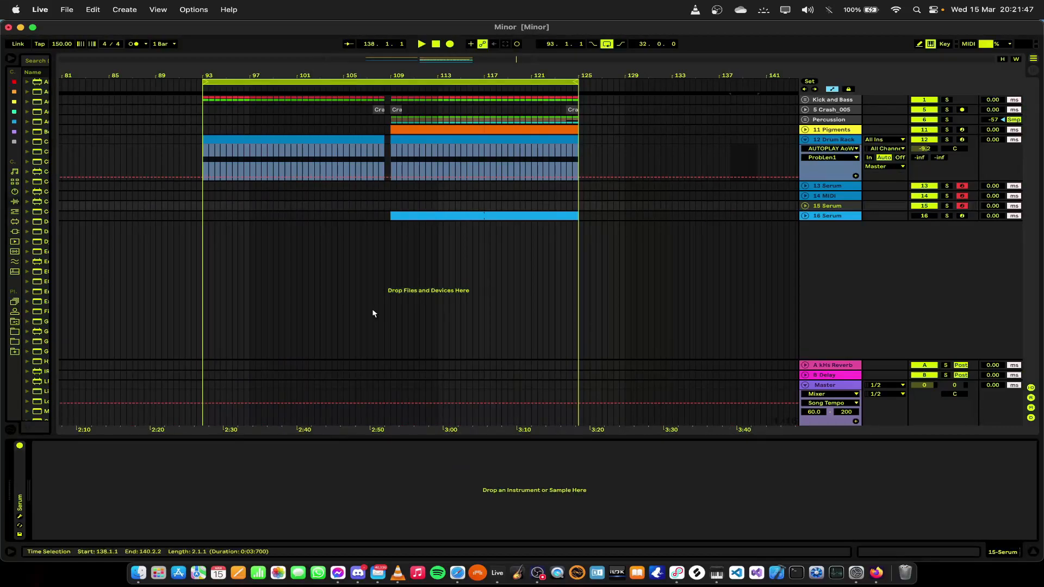
drag(32, 490, 816, 148)
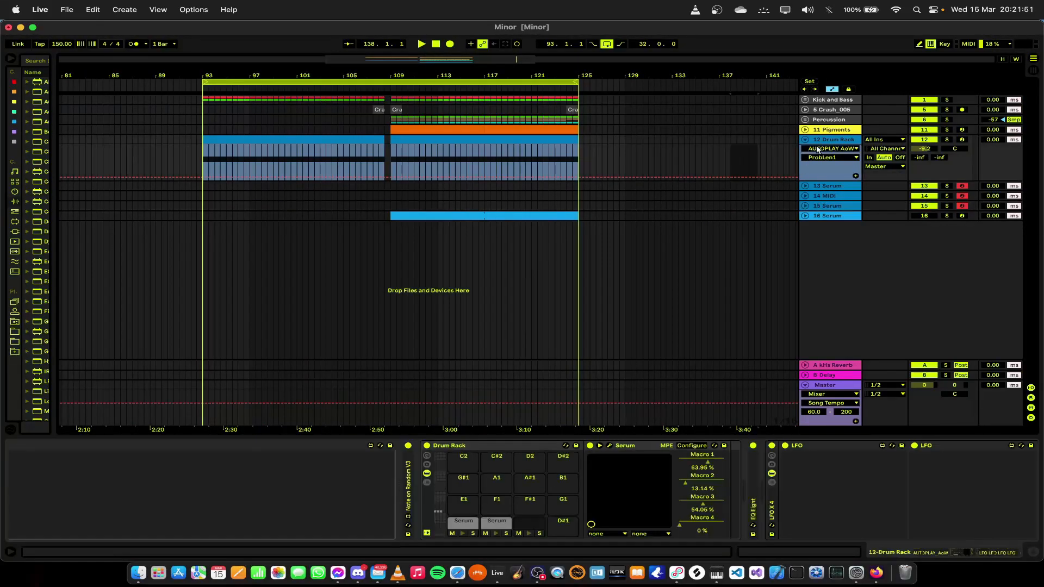
drag(772, 187, 559, 534)
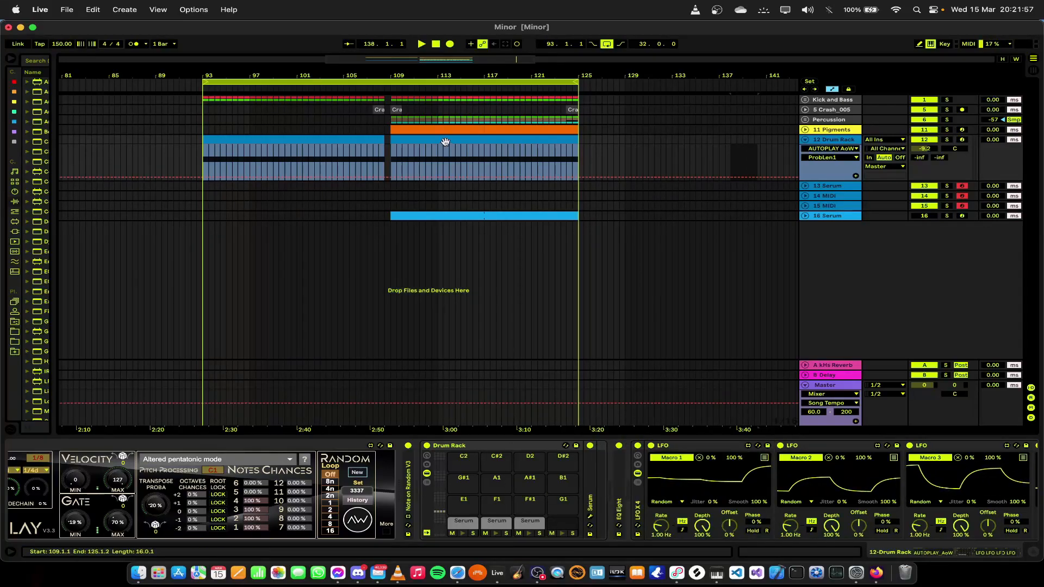
Select the Drum Rack track's clip starting at bar 93 and play it briefly to hear the layered Serums
click(350, 138)
key(space)
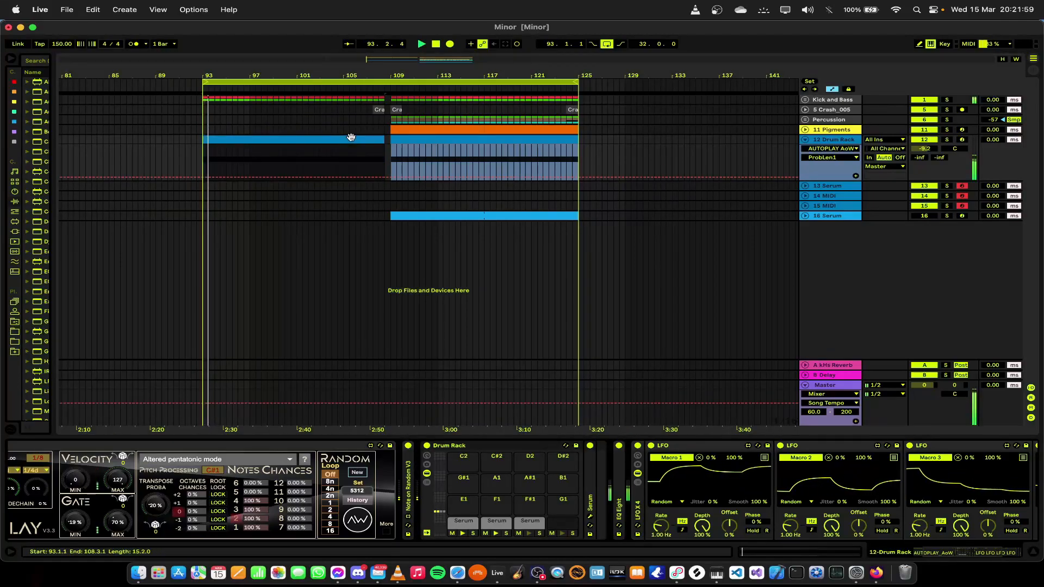
key(space)
key(space)
Switch to Session View and unfold the 12 Drum Rack track to show its individual Serum chains
key(Tab)
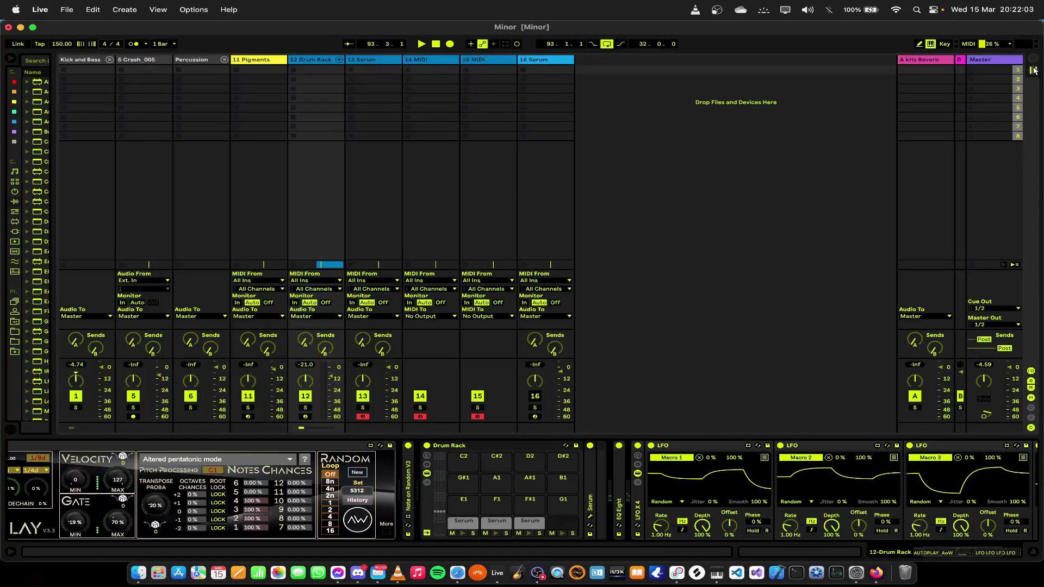
click(338, 60)
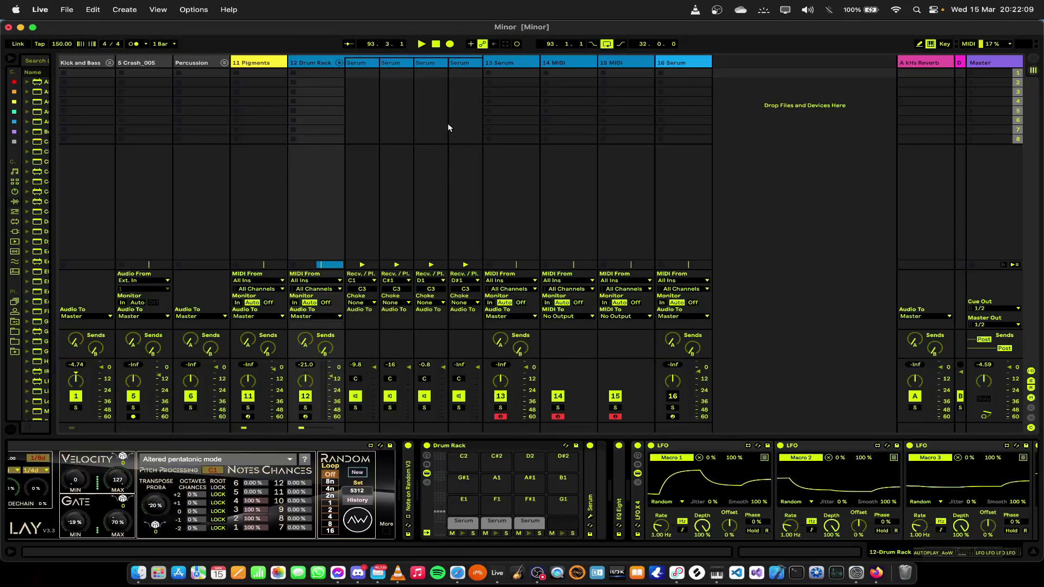
Set the play note of all four Serum chains in the Drum Rack to D#1 and return to Arrangement View
drag(370, 288, 370, 296)
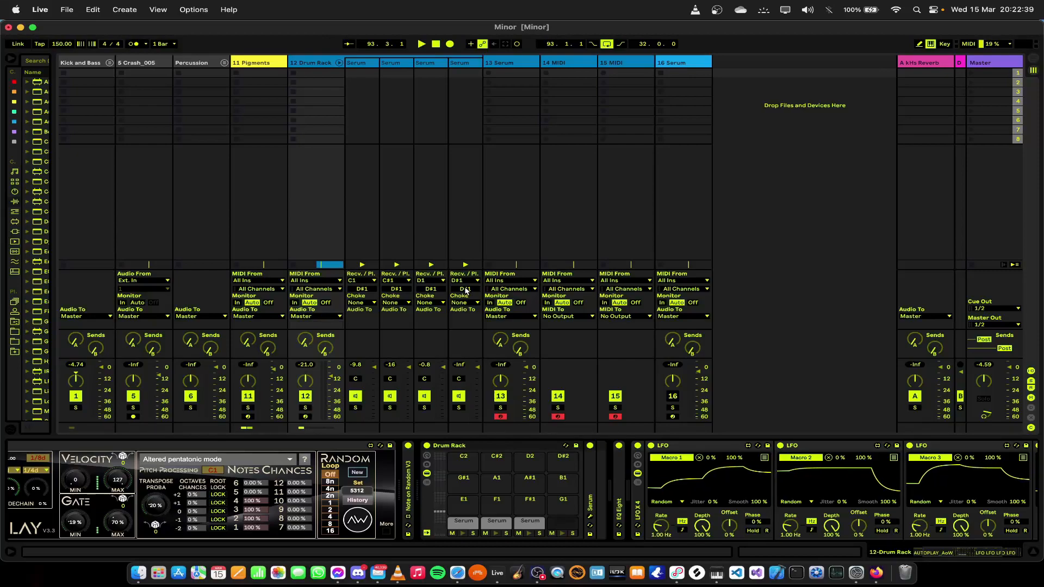
click(1033, 60)
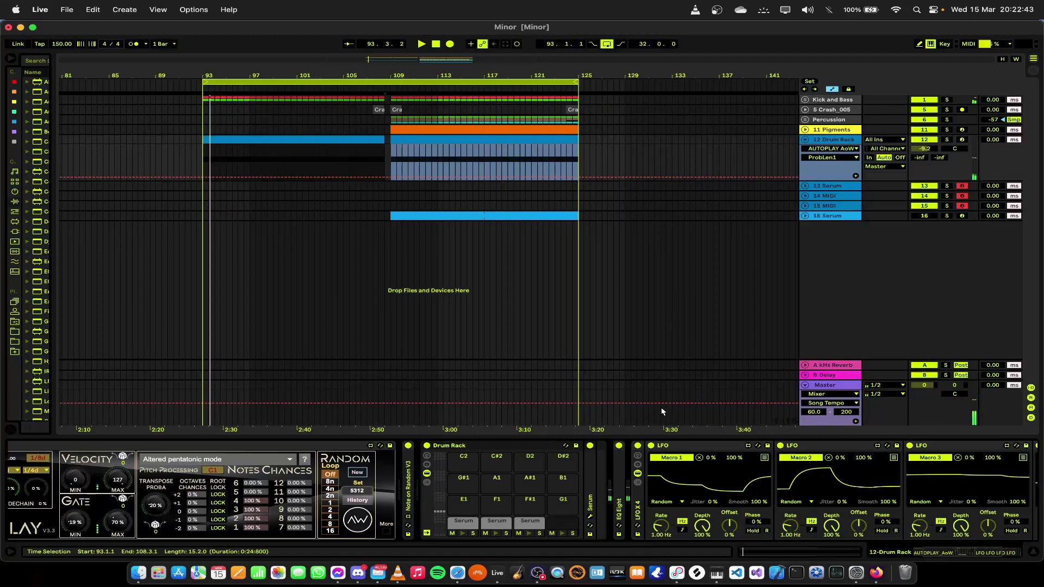
Switch AUTOPLAY's scale from the pentatonic mode to Chromatic (12 steps)
scroll(392, 501, left, 5)
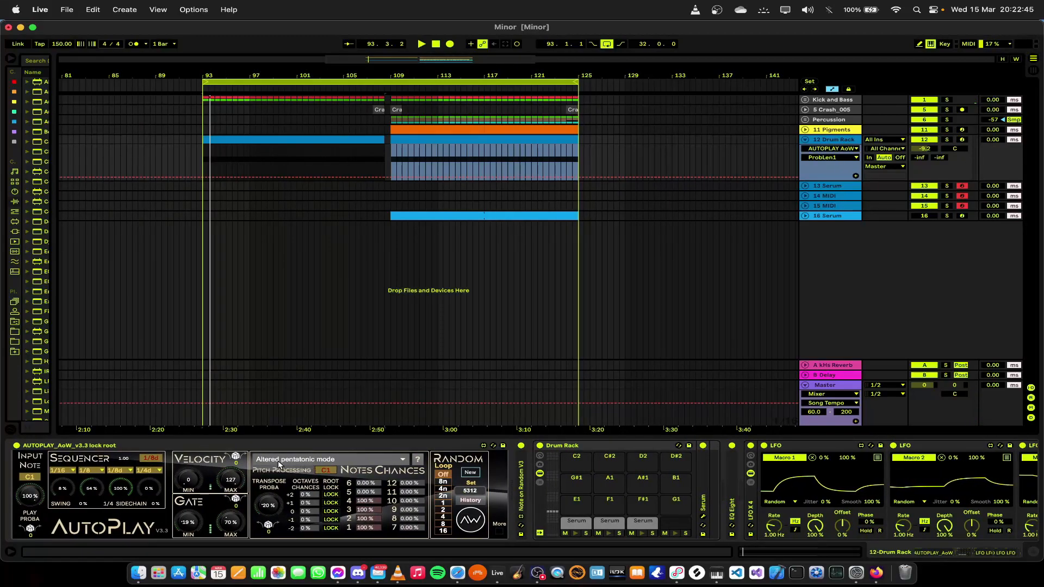
click(284, 460)
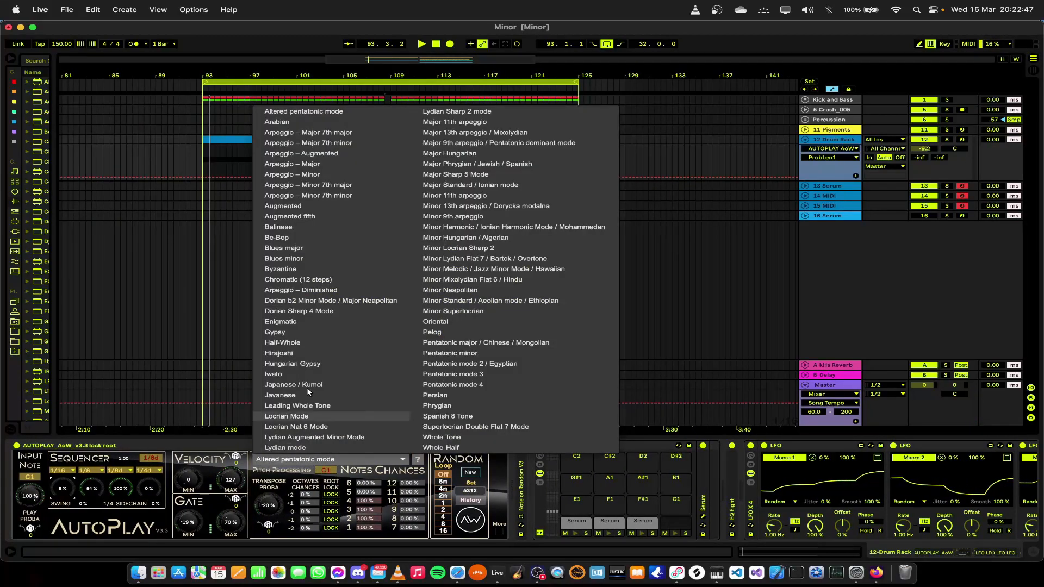
click(324, 281)
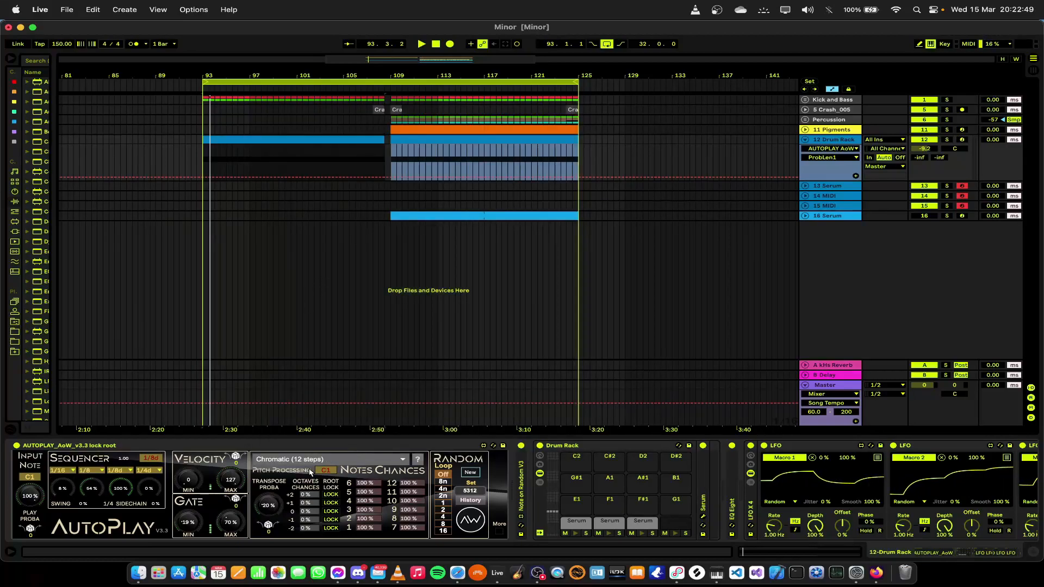
Set AUTOPLAY's note chances 5 through 12 to 0 %
drag(412, 483, 411, 536)
drag(412, 492, 412, 544)
click(417, 500)
drag(418, 504, 419, 549)
click(411, 509)
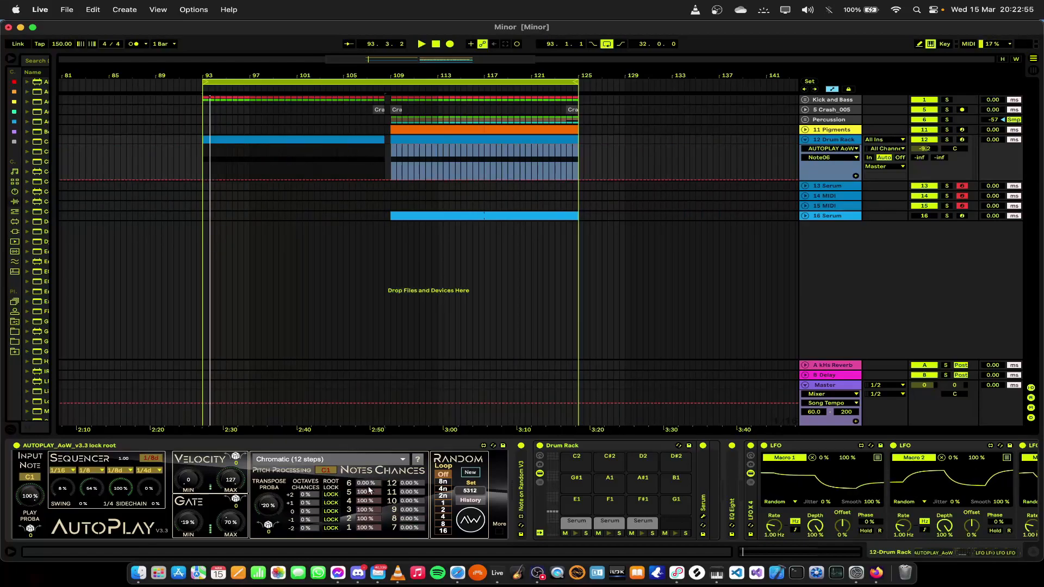
drag(365, 492, 337, 520)
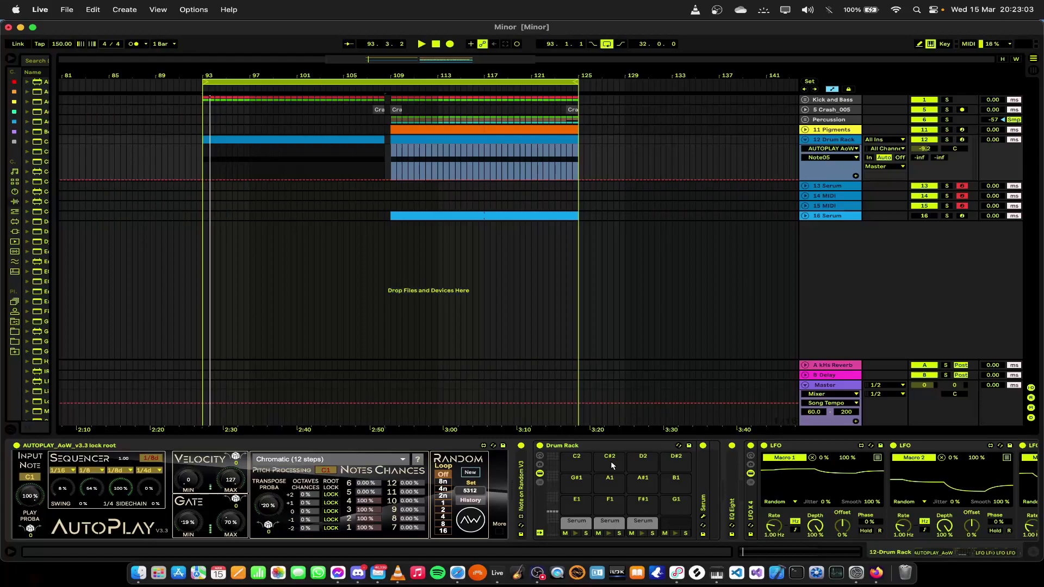
Adjust AUTOPLAY's transpose probability to 22 % while auditioning the Drum Rack part
drag(276, 511, 276, 522)
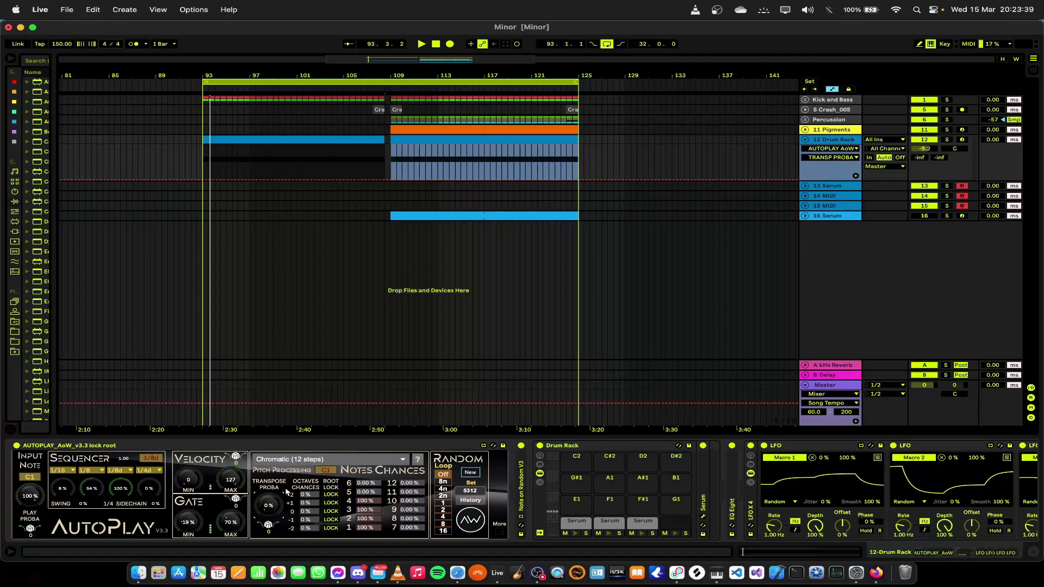
drag(266, 508, 266, 485)
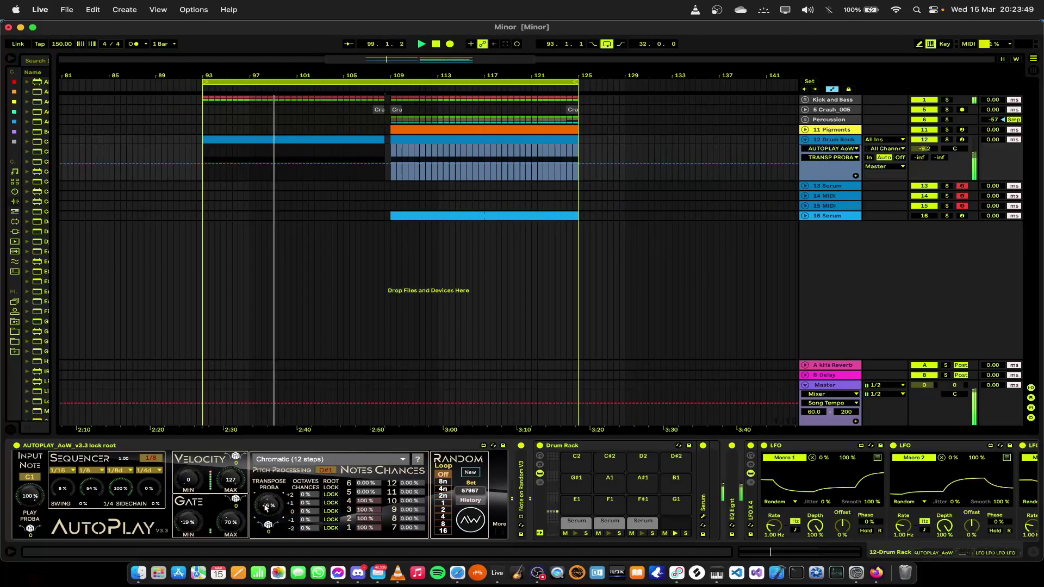
drag(266, 507, 266, 486)
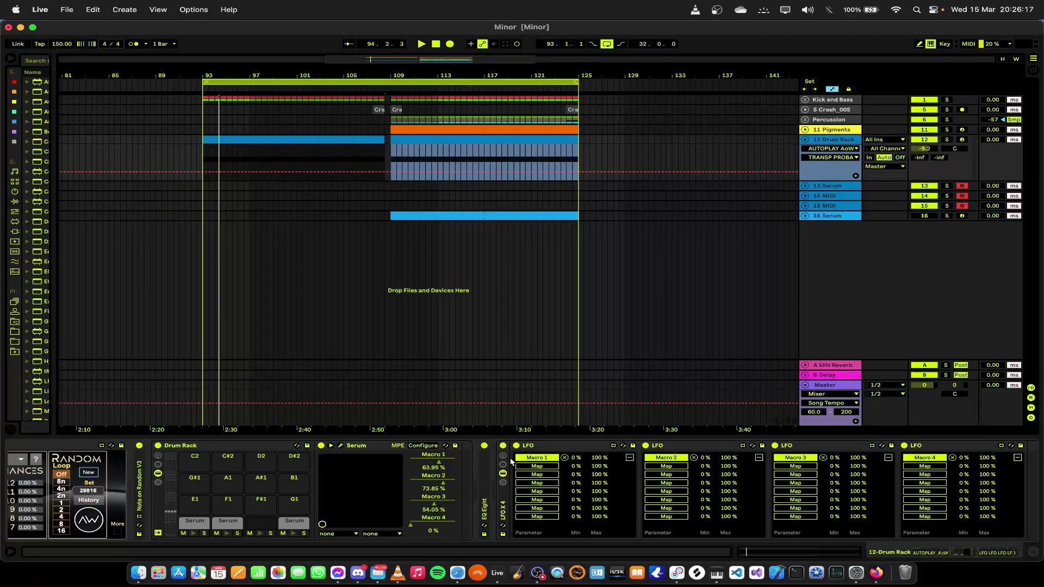
Start playback and map the second slots of the four LFOs to Macros 1 to 4 of the C#1 pad's Serum
key(space)
click(537, 466)
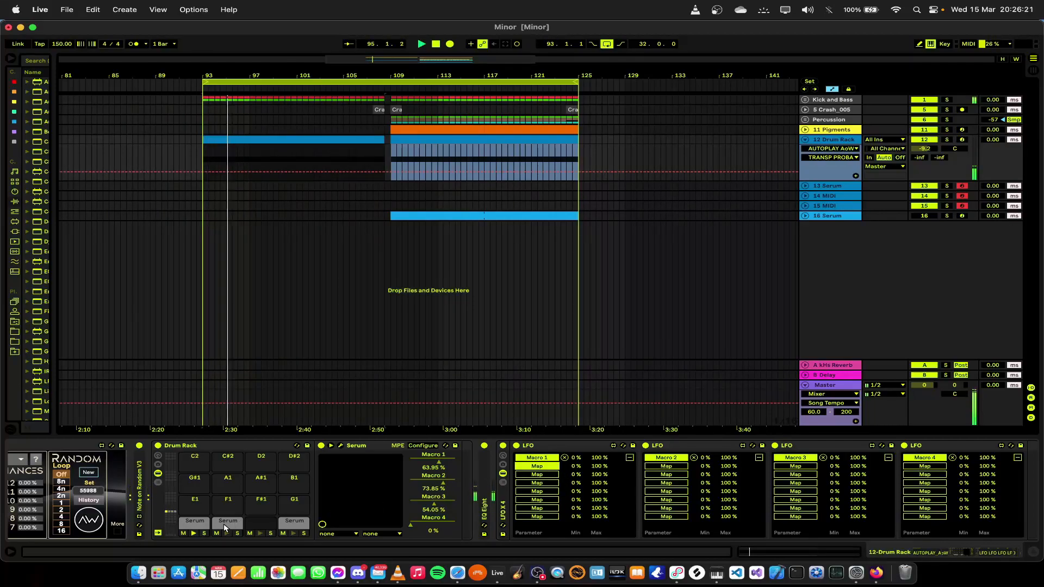
click(443, 458)
click(667, 467)
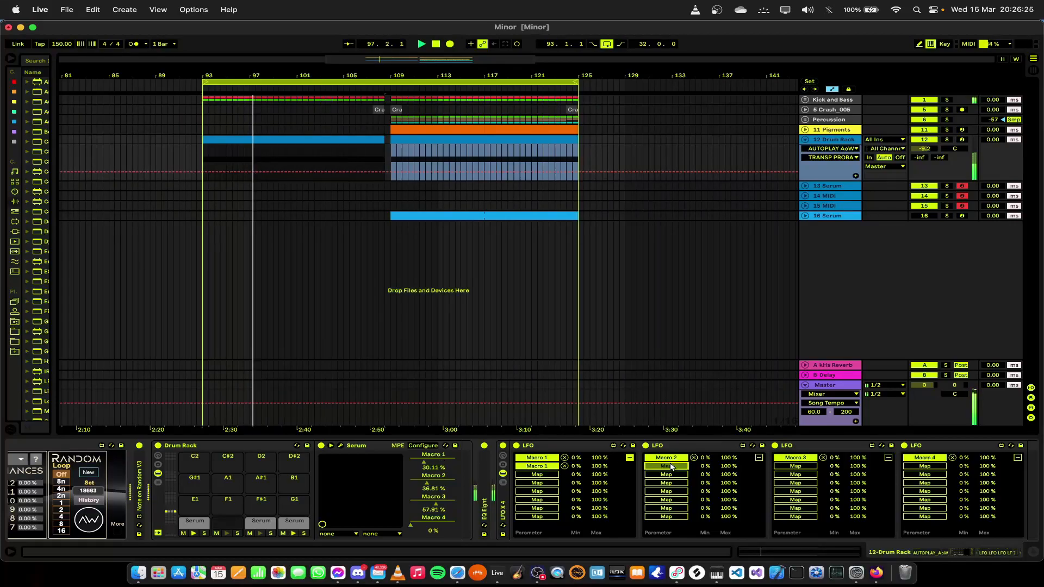
click(434, 477)
click(795, 466)
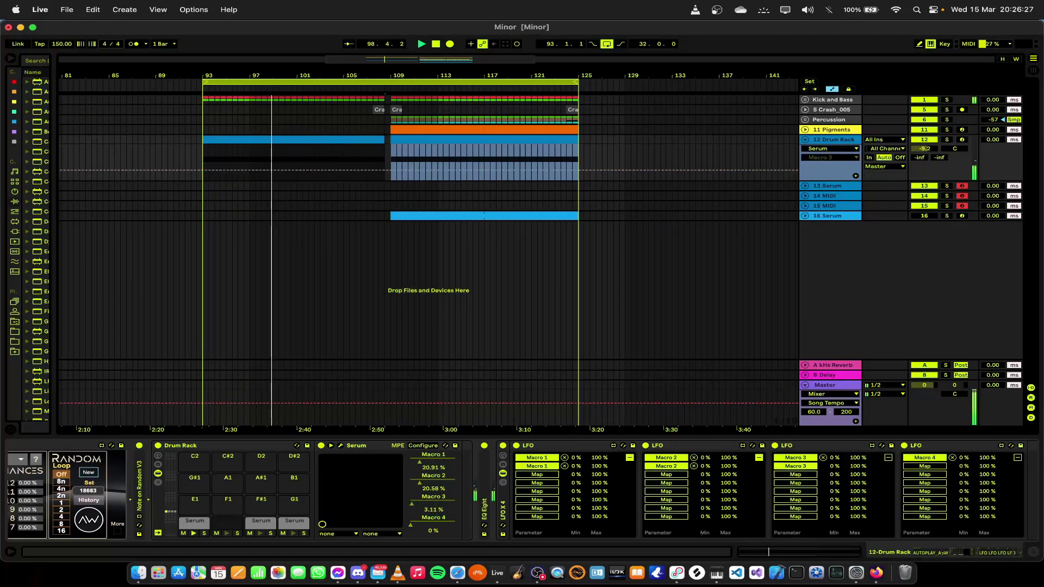
click(924, 466)
click(441, 524)
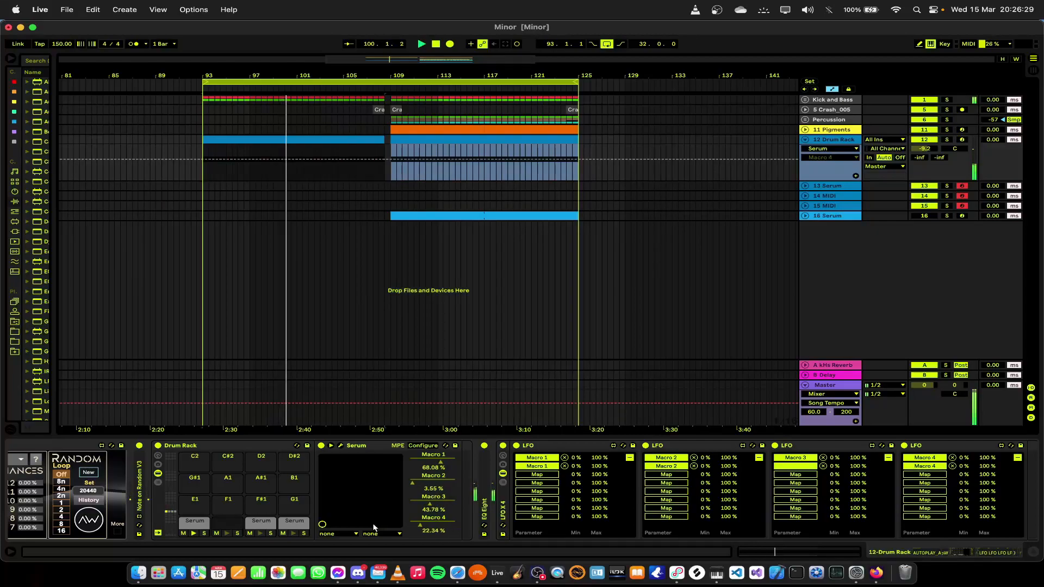
Map the third slots of the four LFOs to Macros 1 to 4 of the D1 pad's Serum
click(537, 474)
click(433, 465)
click(665, 474)
click(433, 475)
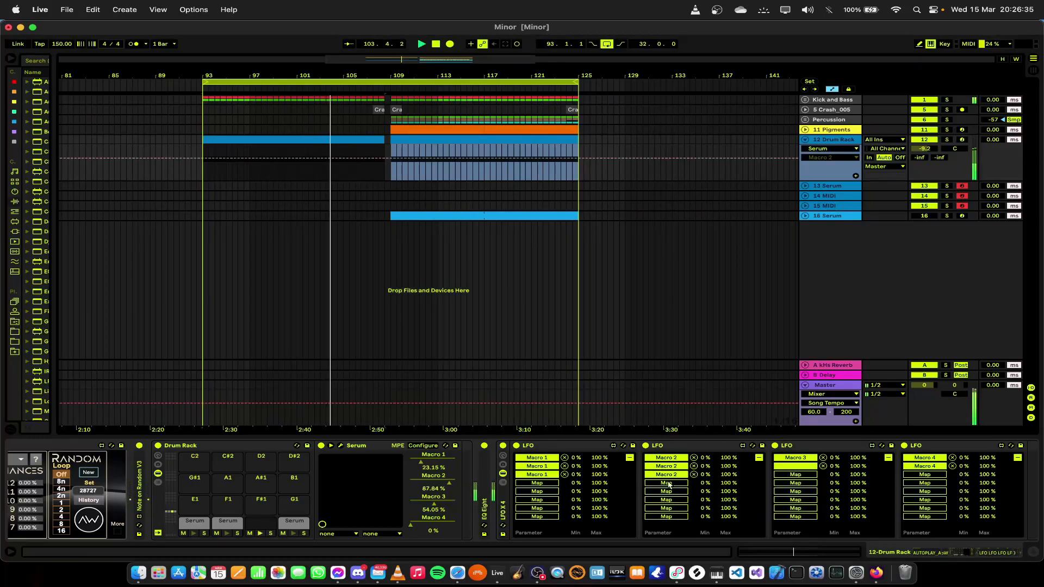
click(809, 477)
click(433, 496)
click(925, 474)
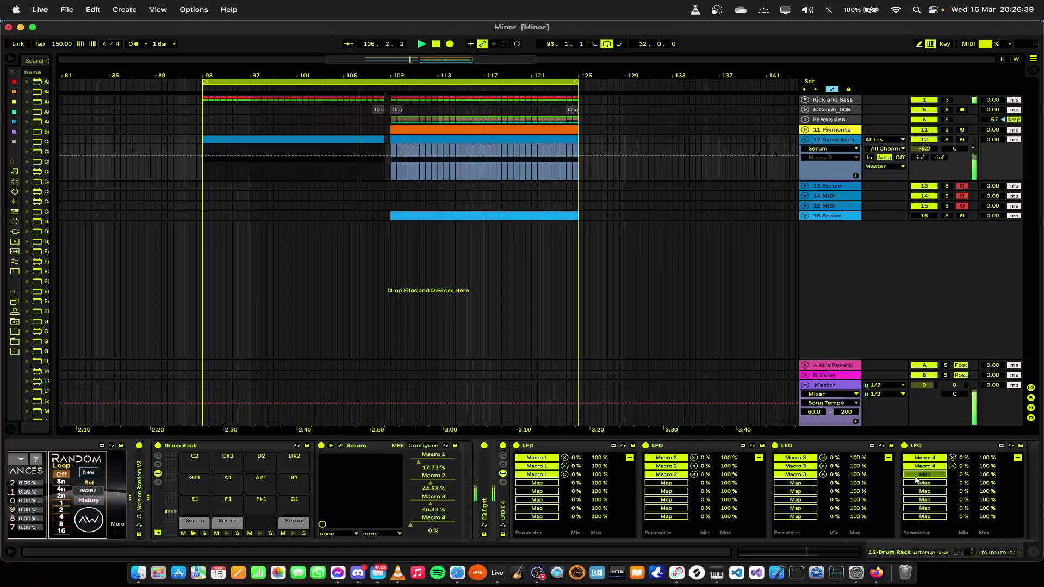
click(434, 520)
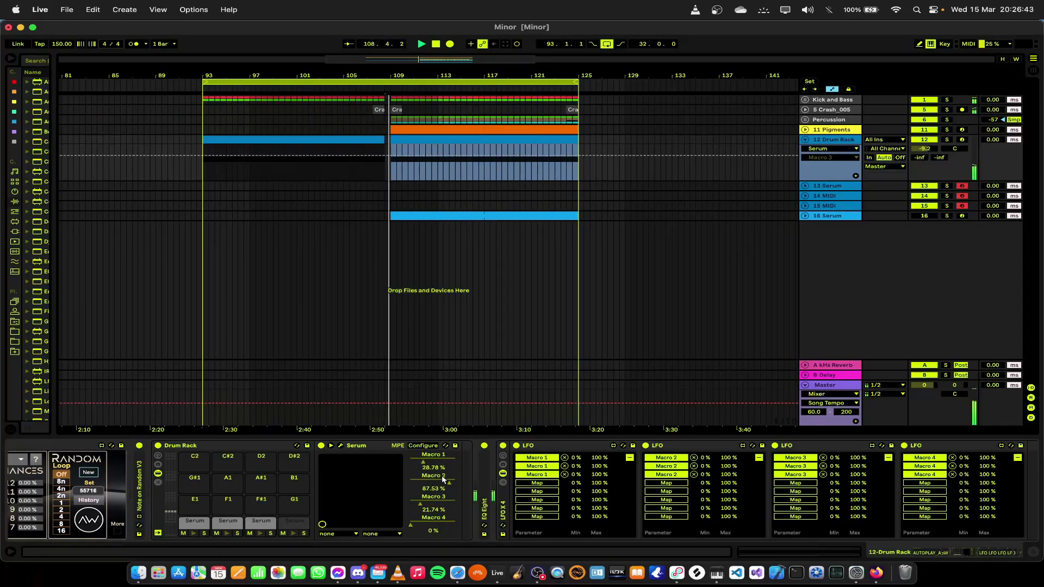
Map the fourth slots of the four LFOs to Macros 1 to 4 of the D#1 pad's Serum
click(537, 483)
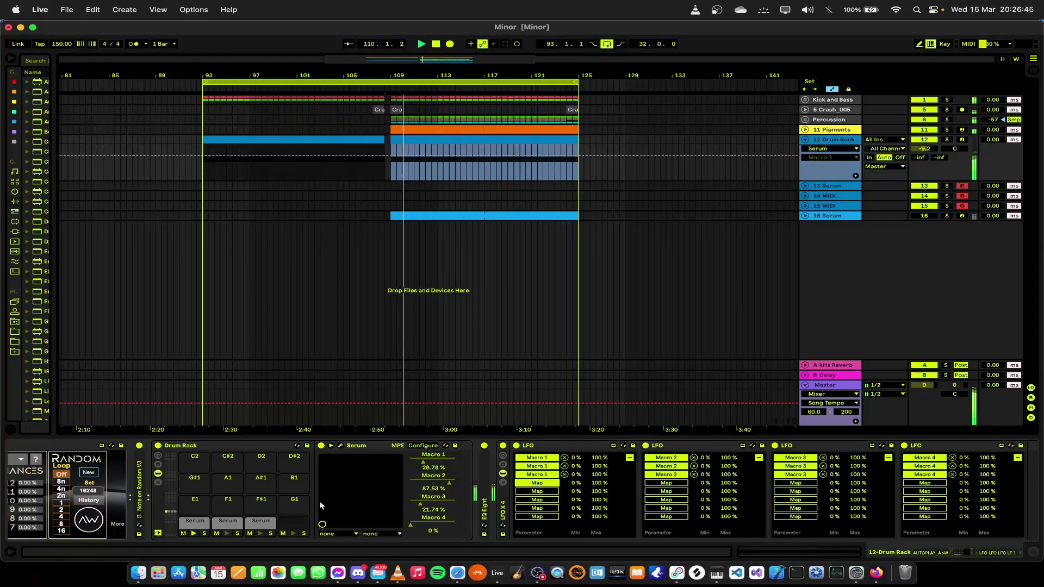
click(432, 457)
click(666, 483)
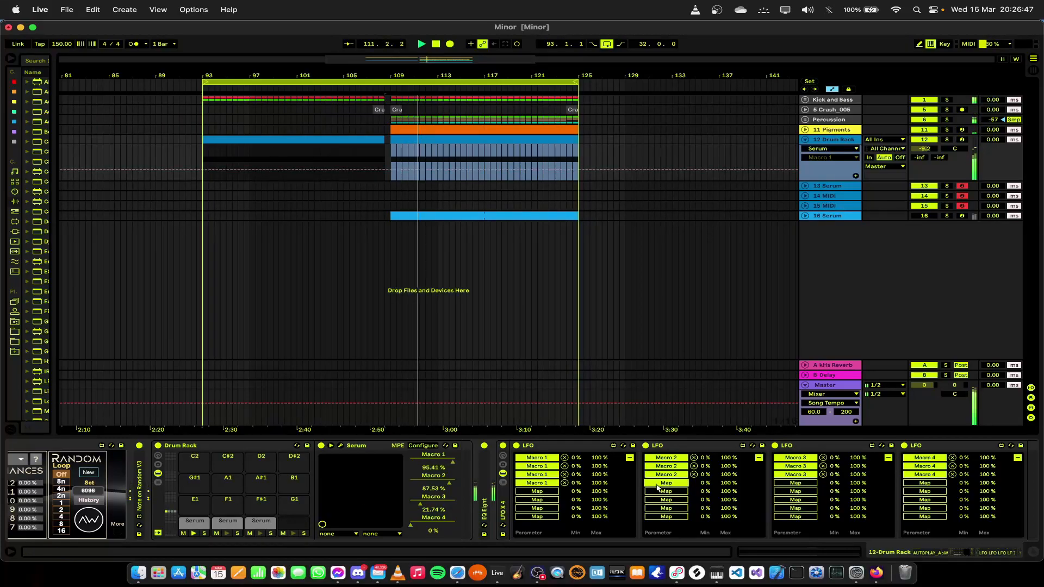
click(433, 478)
click(796, 483)
click(433, 497)
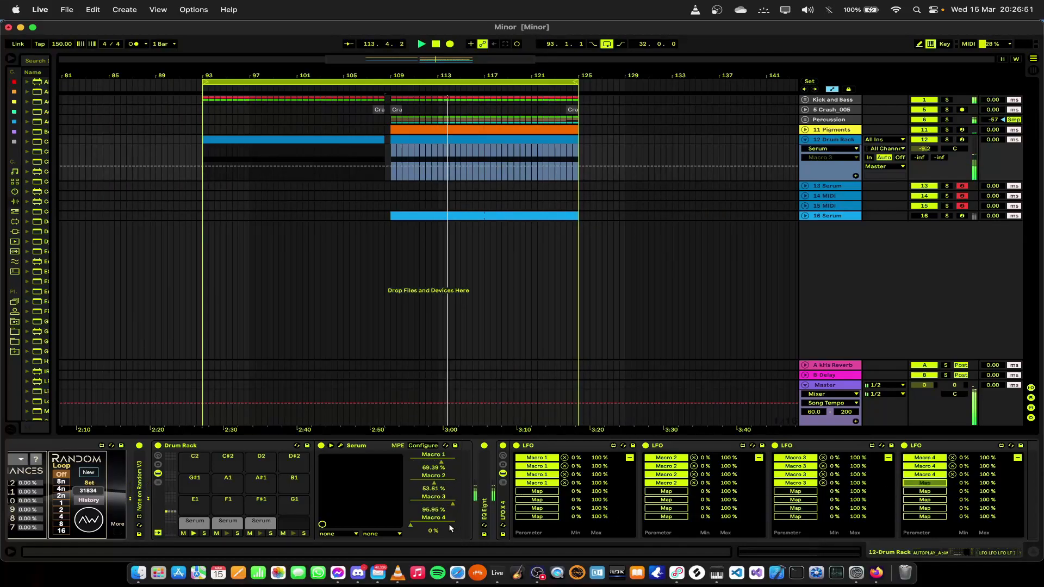
click(924, 483)
click(433, 517)
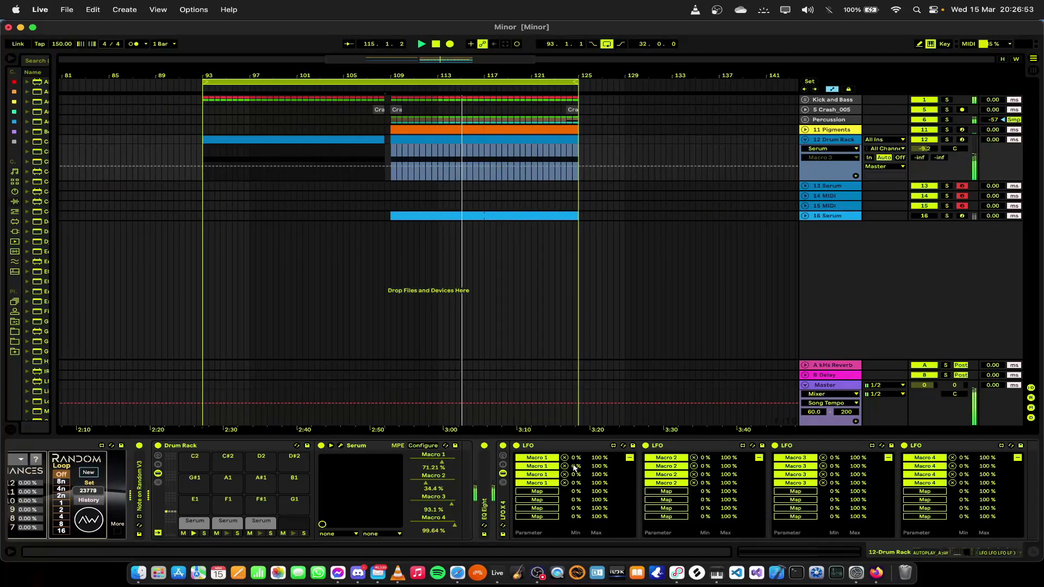
Collapse all four LFO devices in the Drum Rack track's device chain
double_click(562, 445)
double_click(567, 447)
double_click(567, 447)
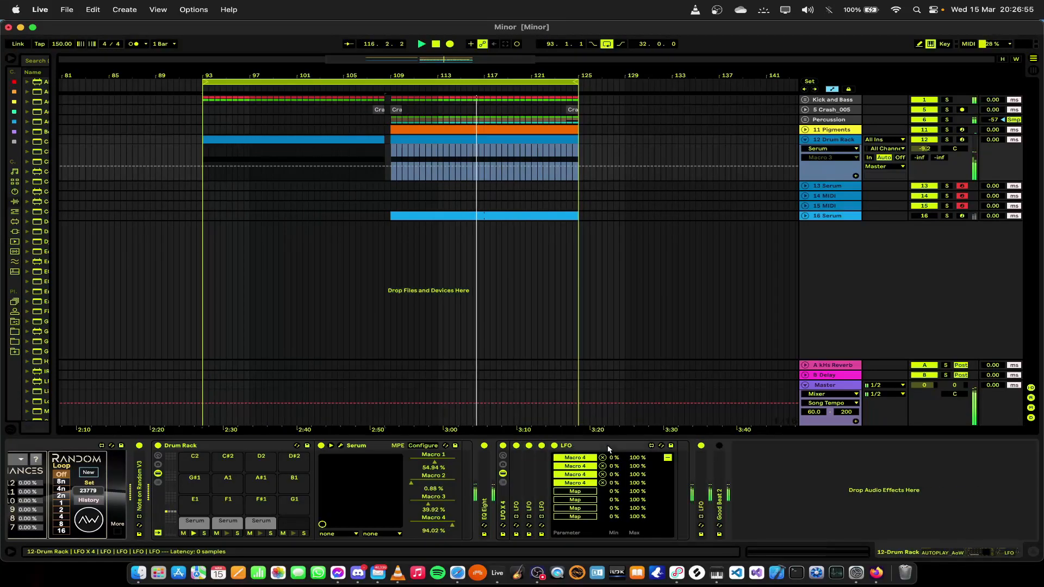
double_click(567, 447)
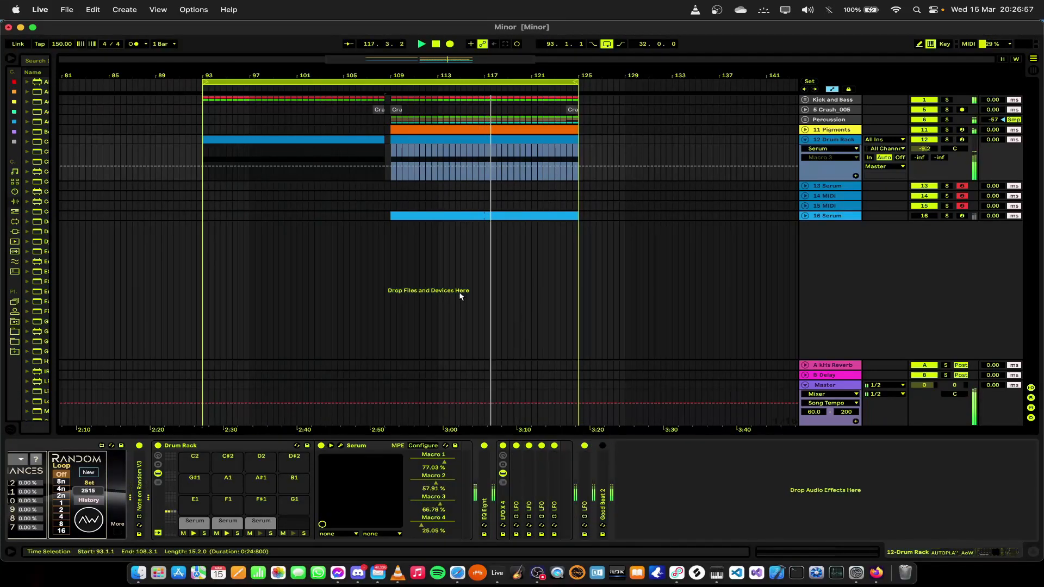
Open the Drum Rack clip starting at bar 109 and shorten its C1 note to end at bar 3 of the clip
click(447, 139)
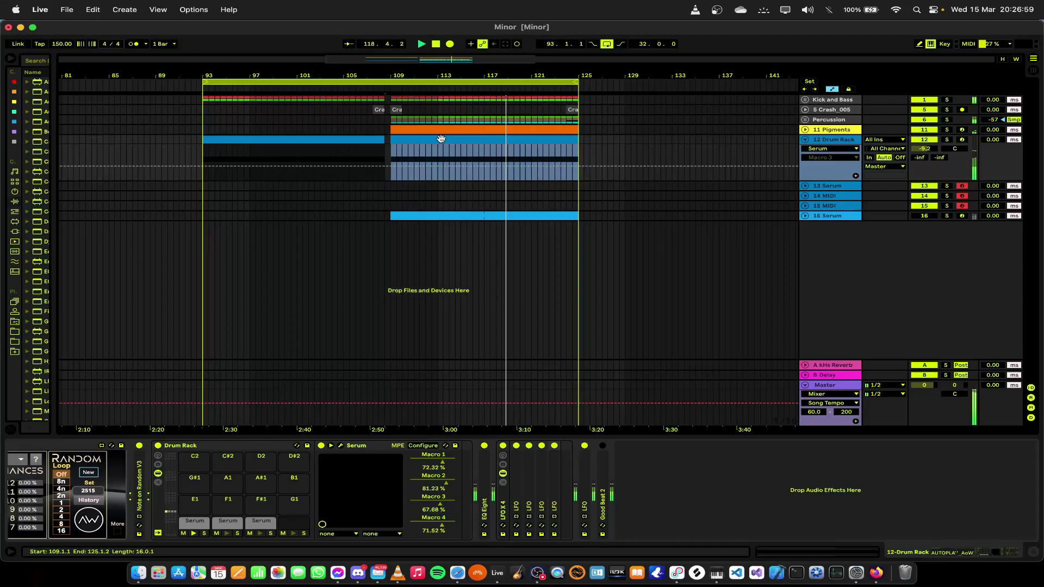
double_click(448, 137)
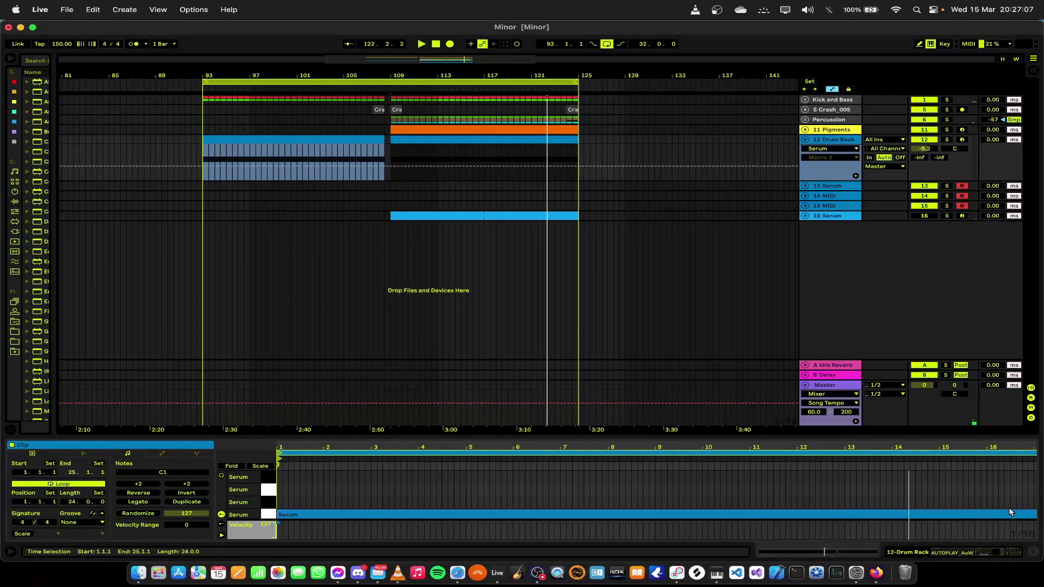
scroll(778, 474, down, 3)
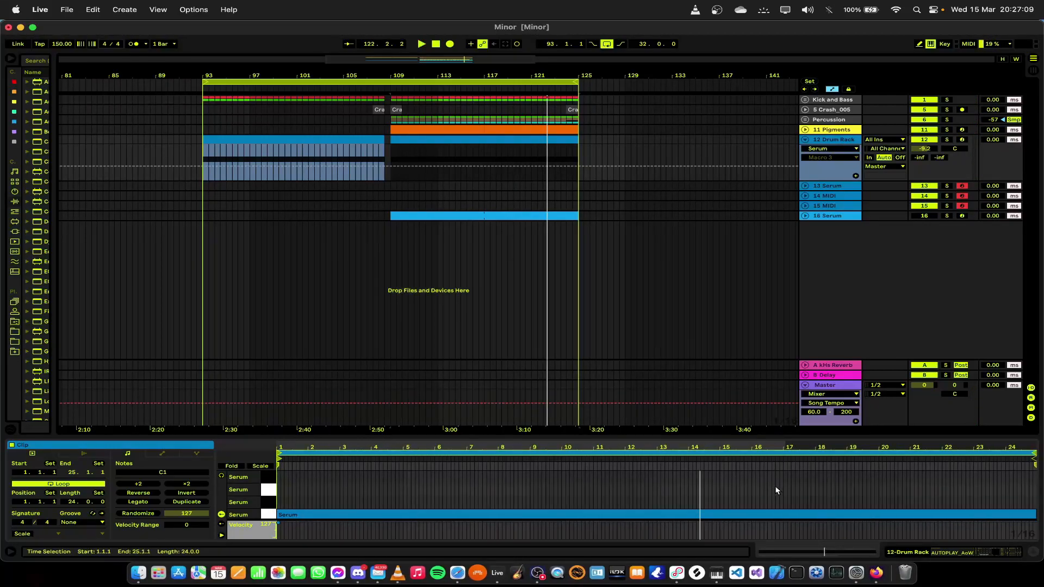
drag(1040, 518, 334, 510)
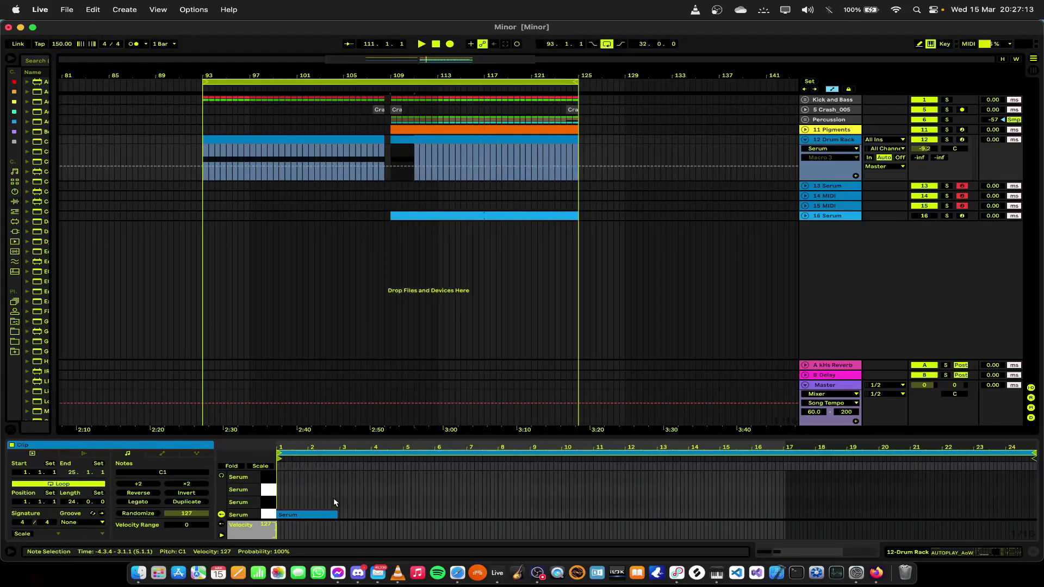
Duplicate the note end to end four times, alternating the copies between D1 and C1 across the rest of the clip
key(super+d)
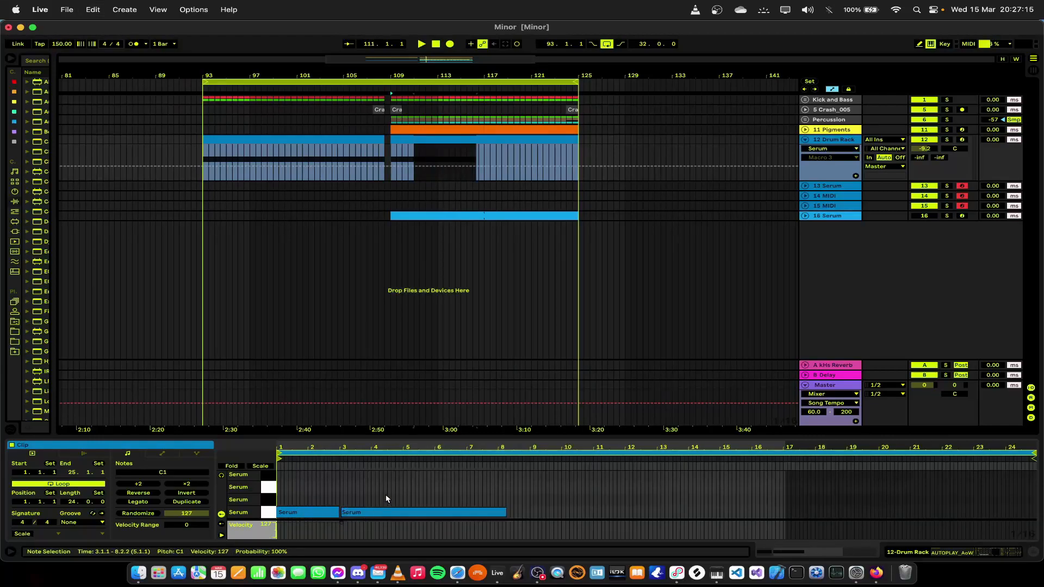
key(Up)
key(Up)
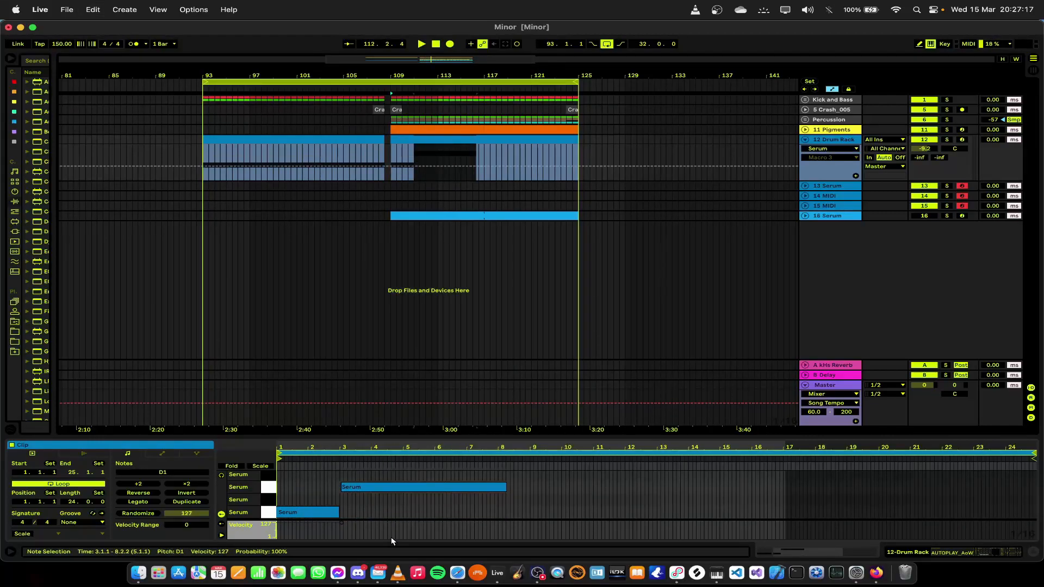
key(super+d)
key(Down)
key(Down)
key(super+d)
key(Up)
key(Up)
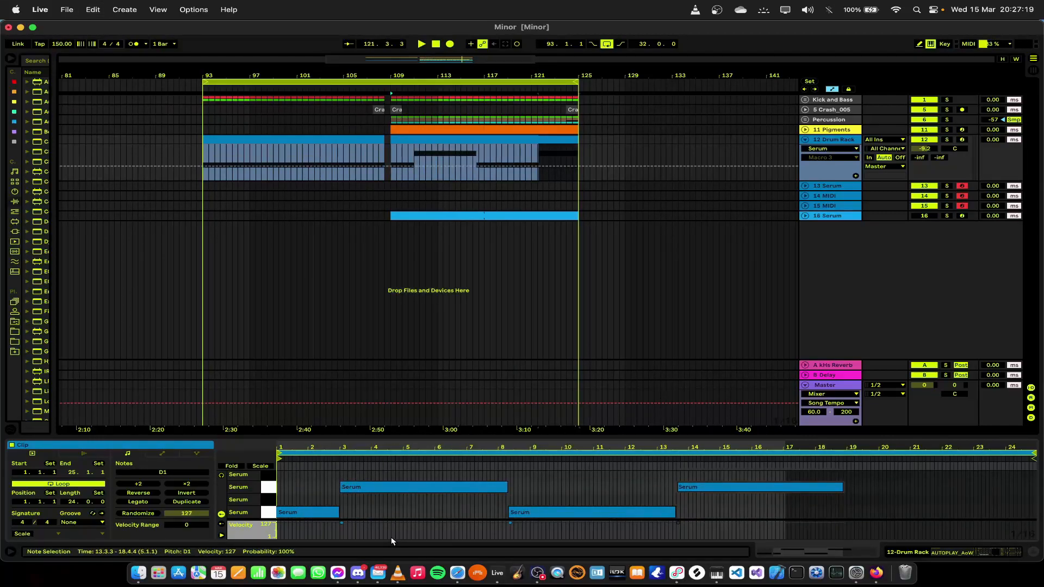
key(super+d)
key(Down)
key(Down)
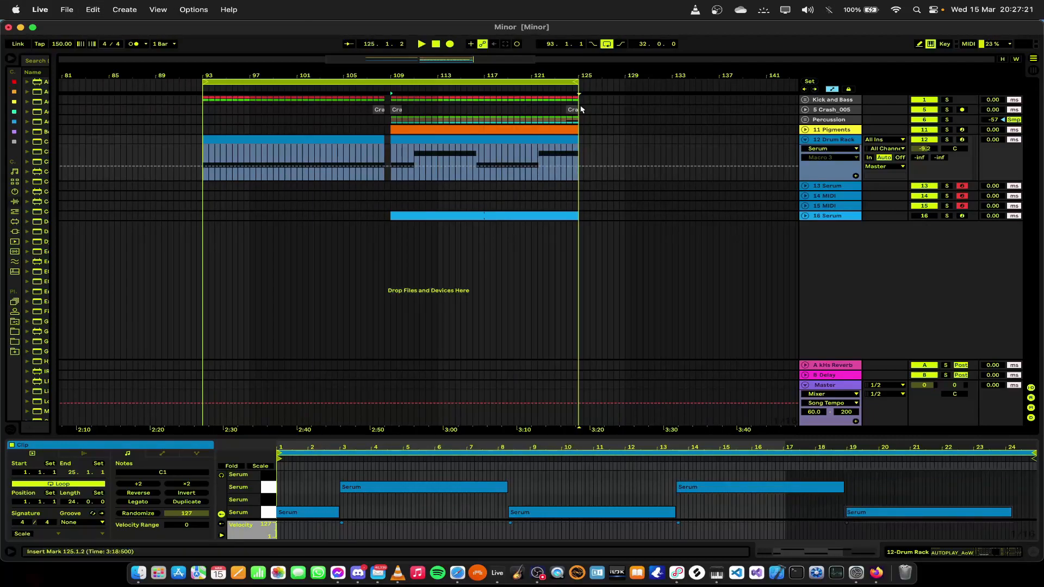
Show the 12 Drum Rack track's devices and set AUTOPLAY's transpose probability to 100 %
click(477, 137)
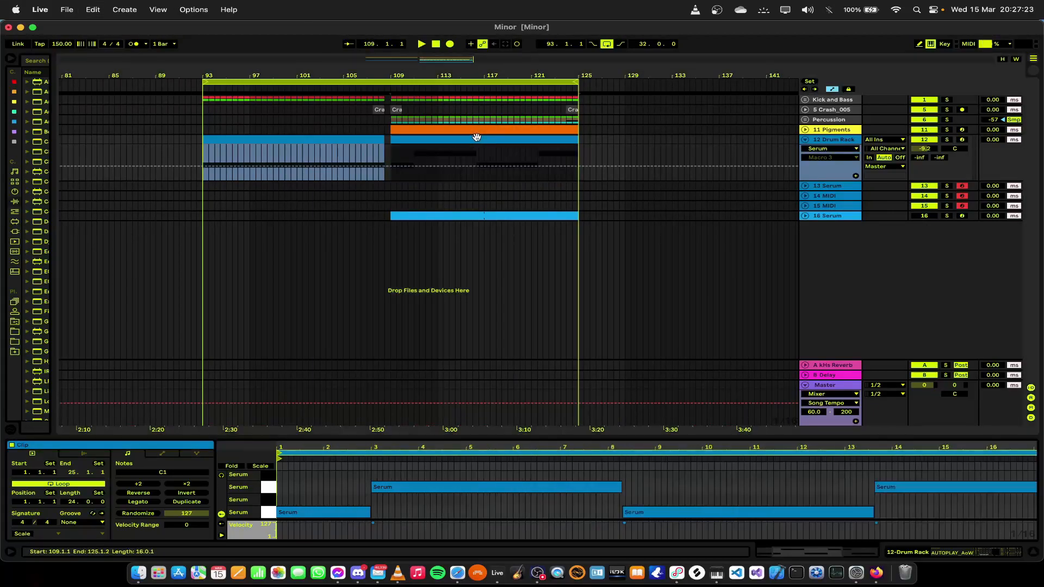
click(840, 140)
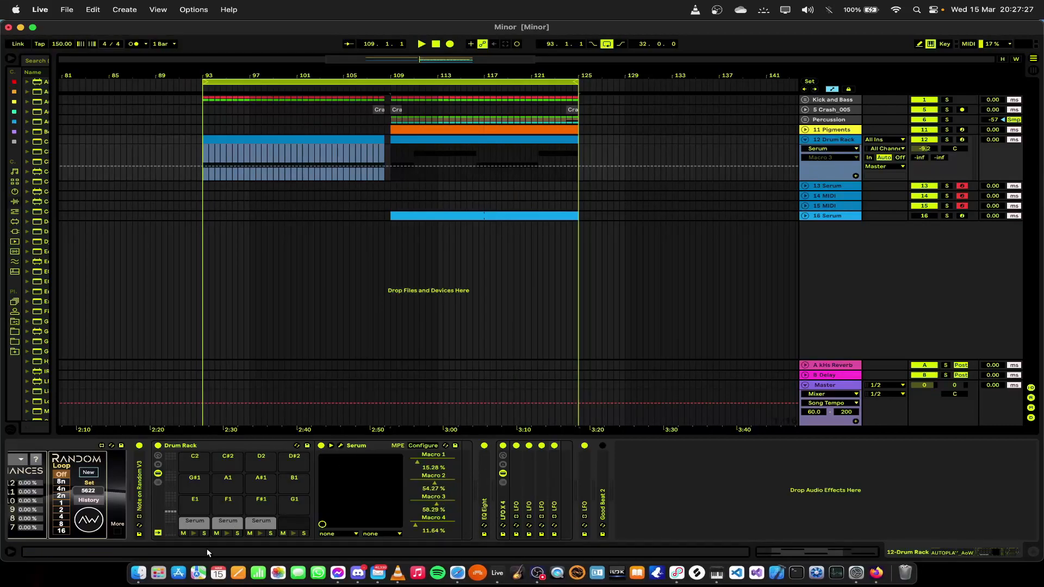
scroll(485, 520, left, 5)
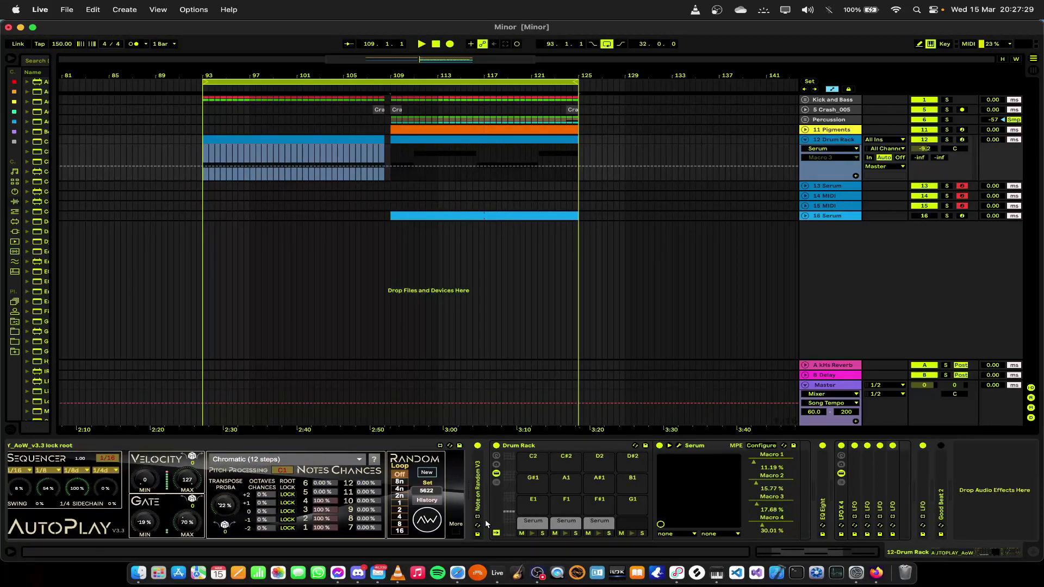
drag(231, 496, 231, 451)
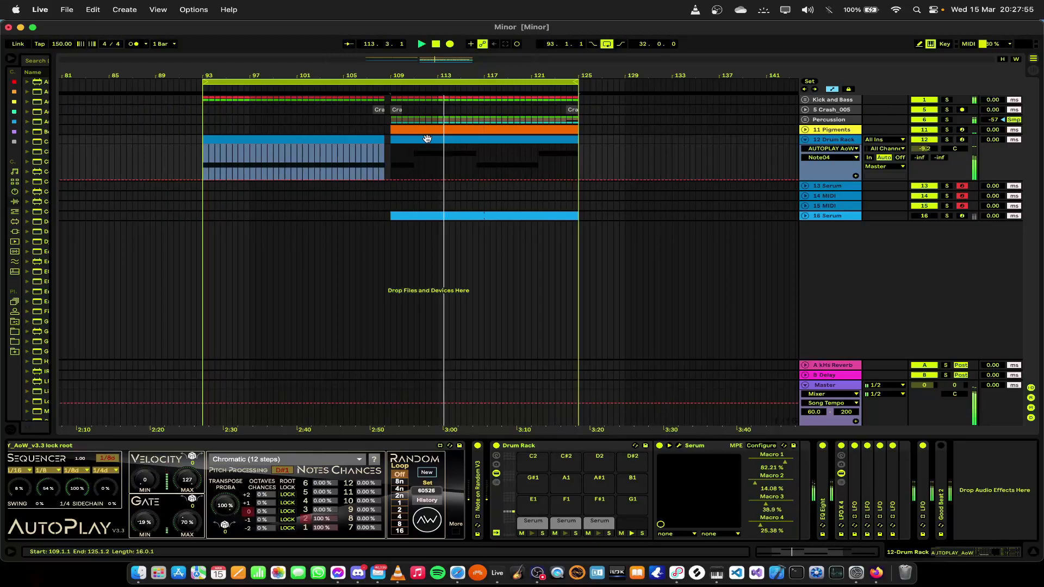
Delete the opening C1 note in the Drum Rack clip and redraw it from bar 1 to bar 3 at full velocity
key(space)
key(space)
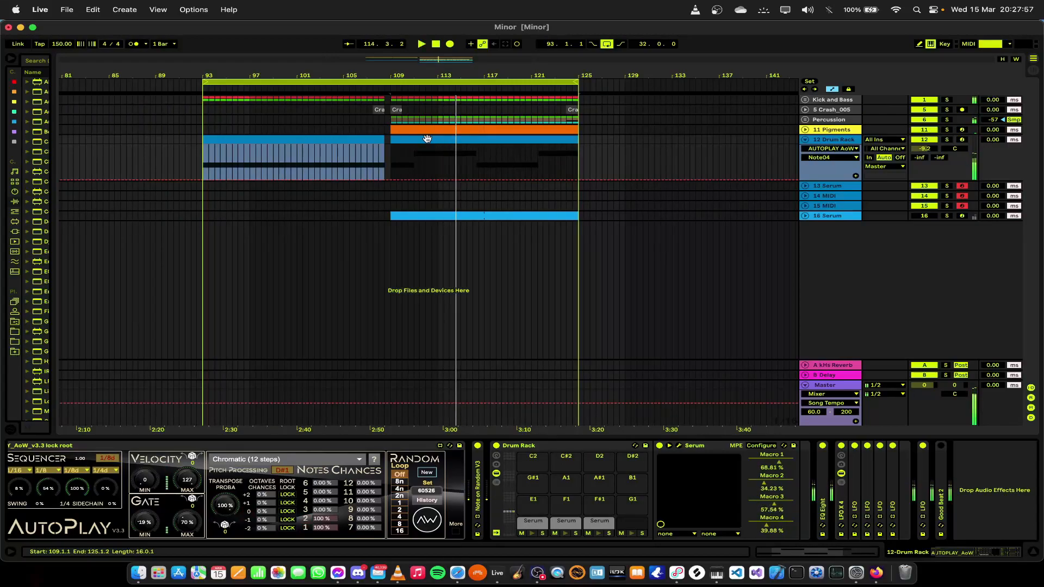
double_click(427, 139)
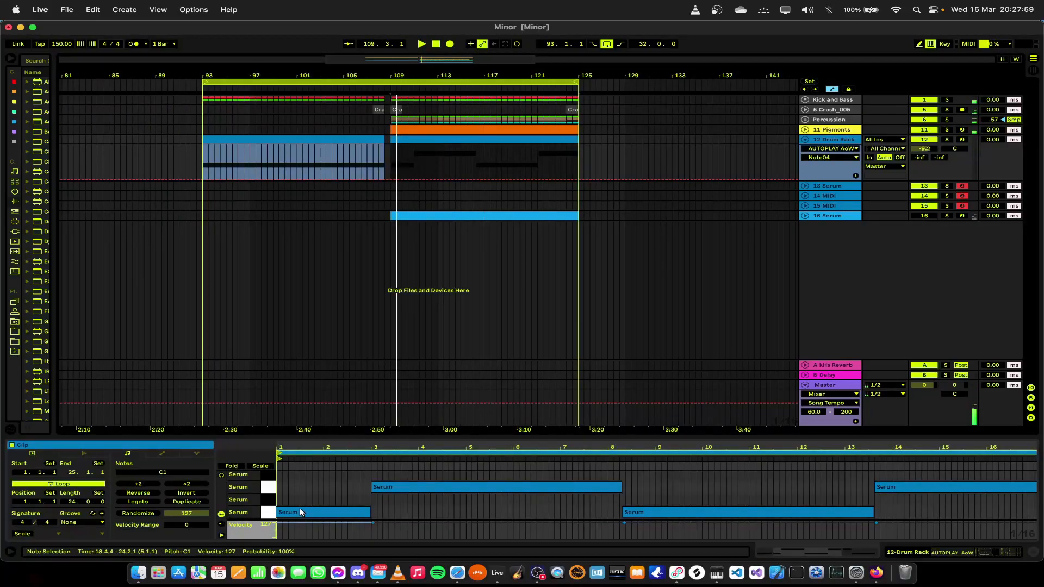
key(space)
double_click(281, 515)
drag(286, 515, 328, 515)
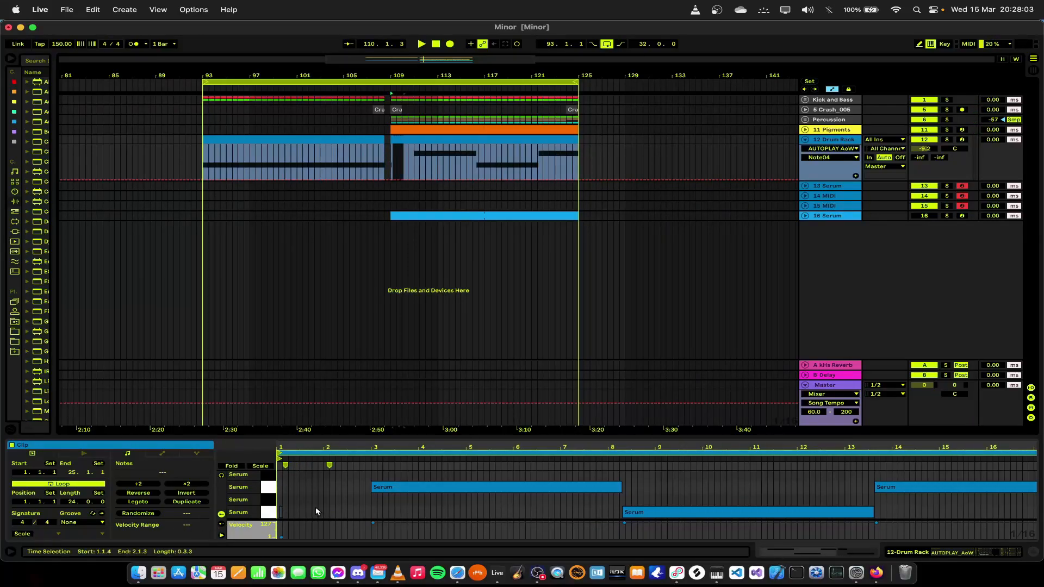
click(320, 511)
click(255, 513)
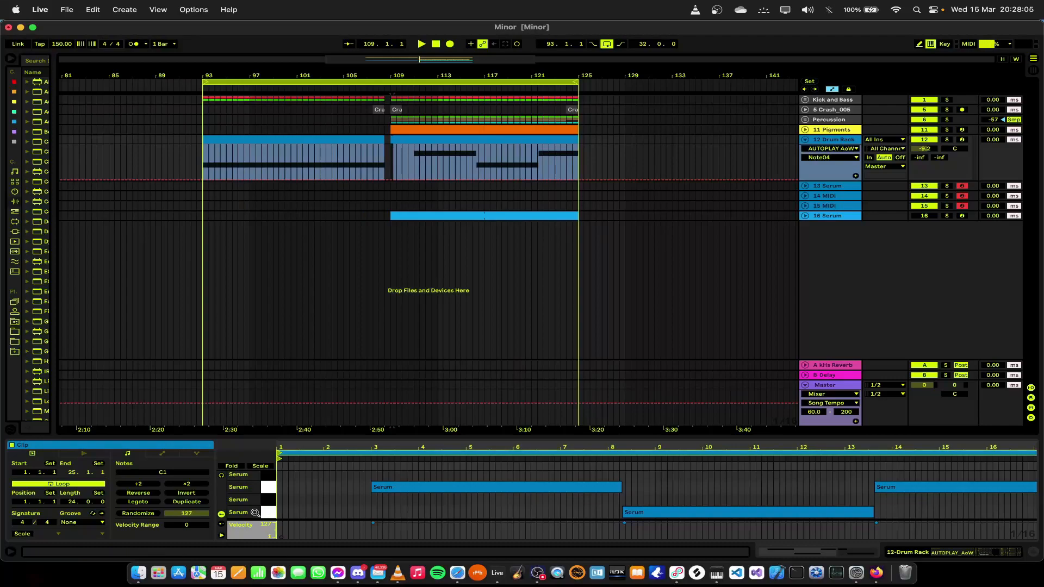
click(255, 513)
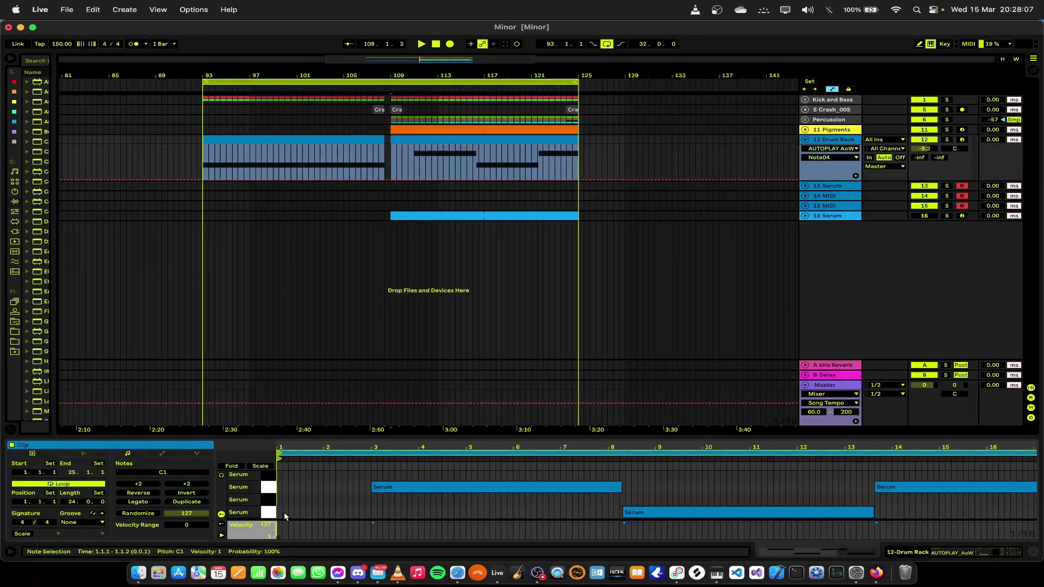
drag(280, 515, 370, 515)
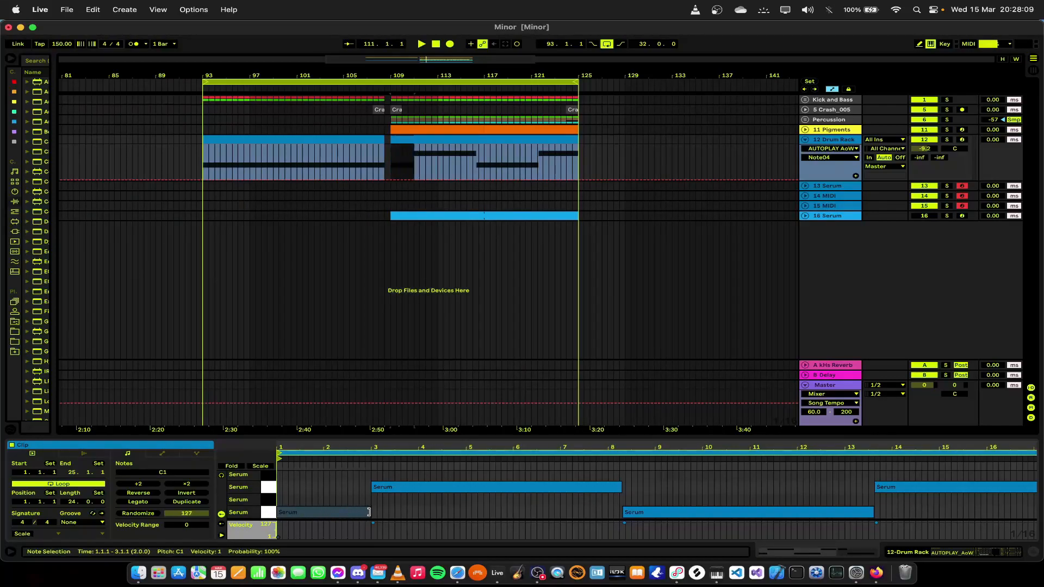
drag(278, 537, 278, 523)
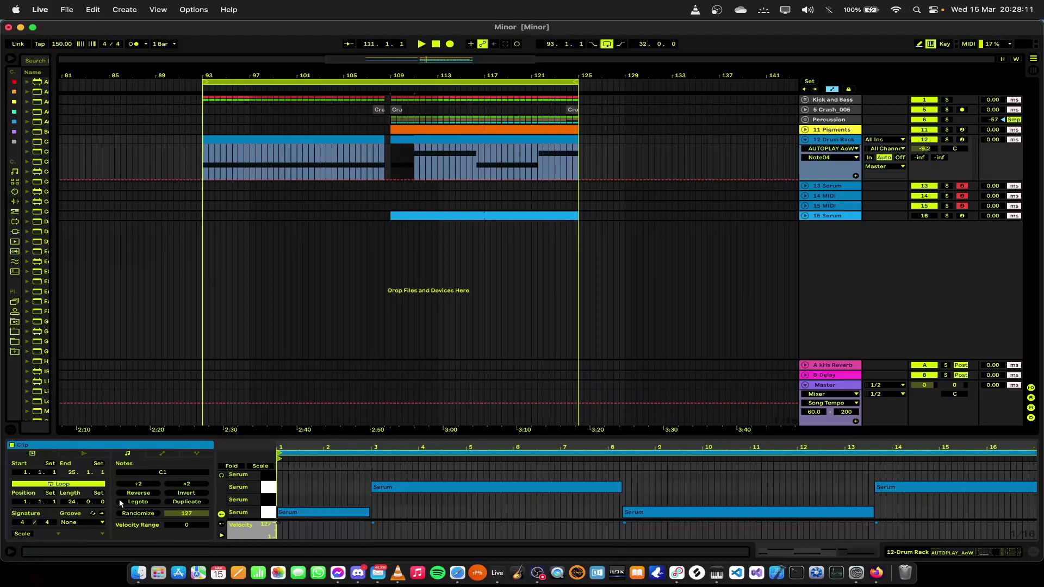
Shorten the clip's first D1 note to end at bar 5 and delete all the notes after it
click(825, 140)
double_click(826, 140)
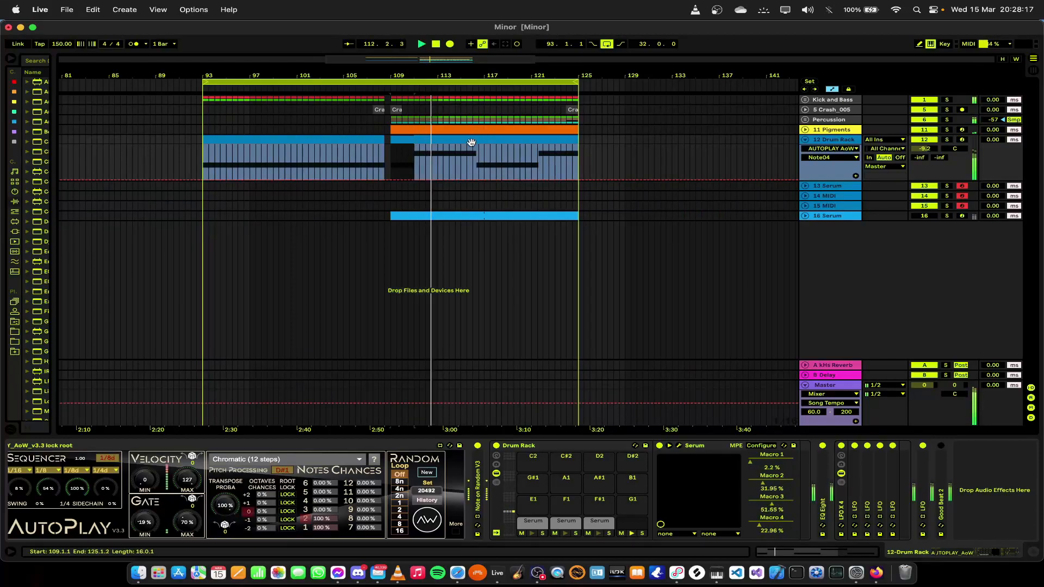
key(shift+Tab)
drag(620, 487, 463, 489)
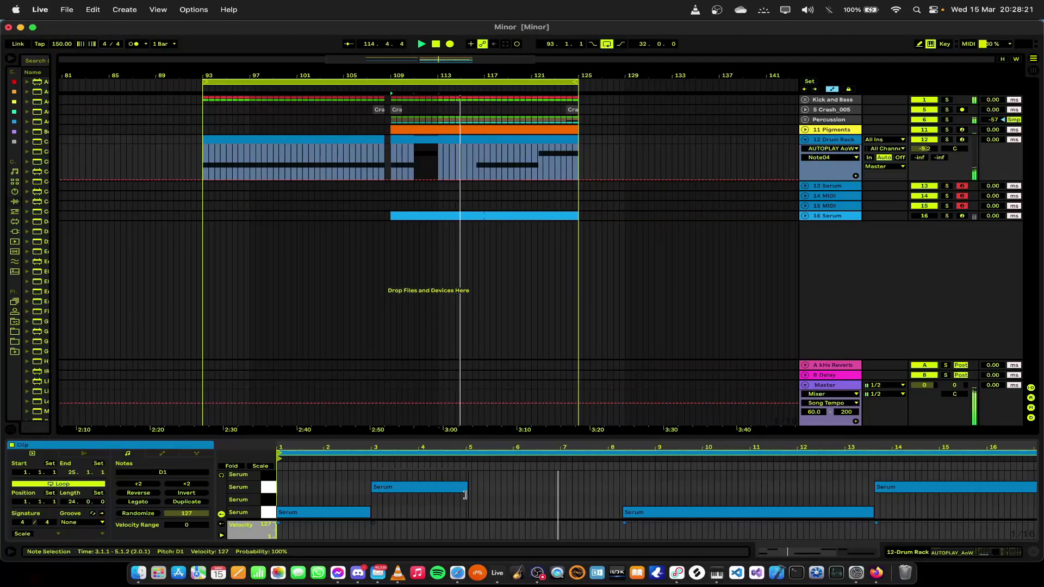
drag(593, 520, 1035, 473)
key(BackSpace)
Duplicate the C1 and D1 note pair three times to fill the clip up to bar 17, and play the pattern
drag(309, 479, 387, 520)
key(super+d)
key(super+d)
key(super+d)
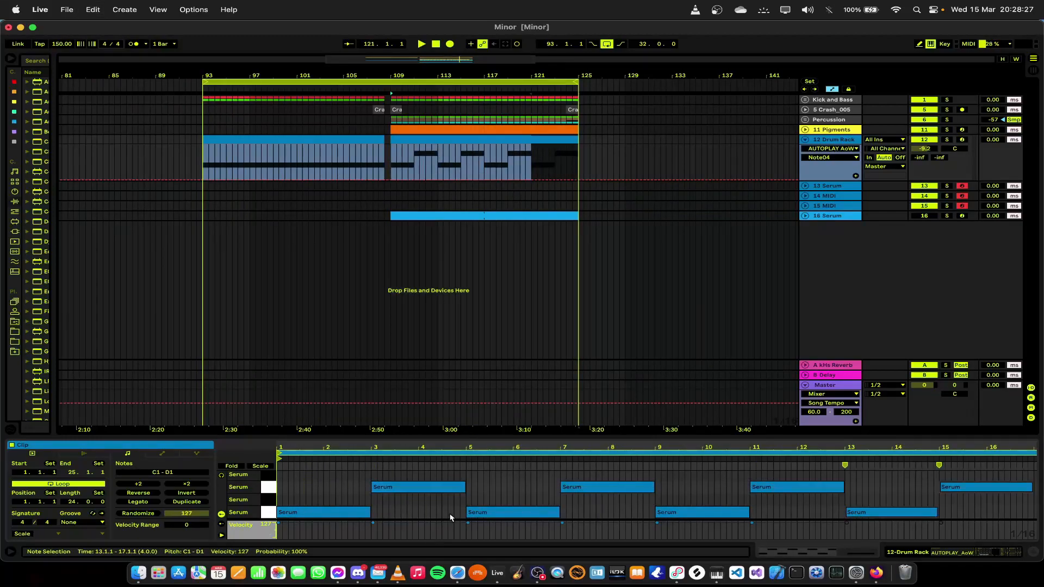
key(space)
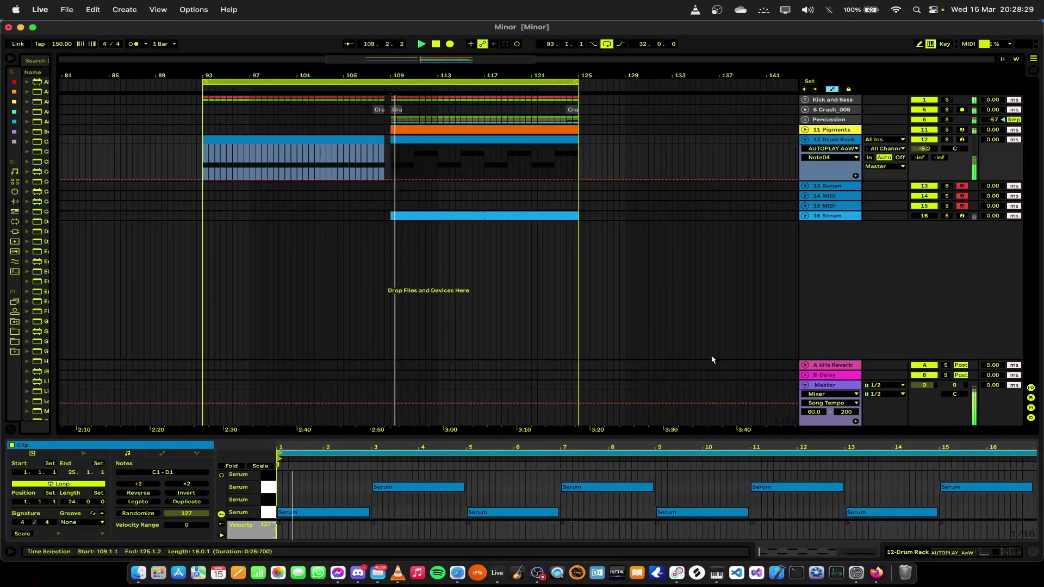
Show the 12 Drum Rack track's devices and look at the rack's macro controls
double_click(852, 140)
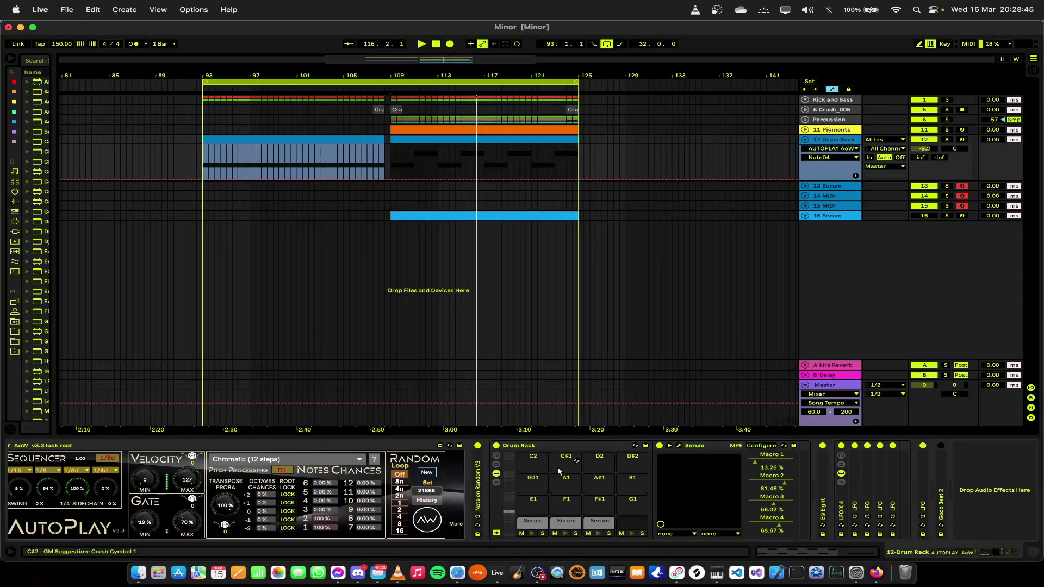
click(495, 457)
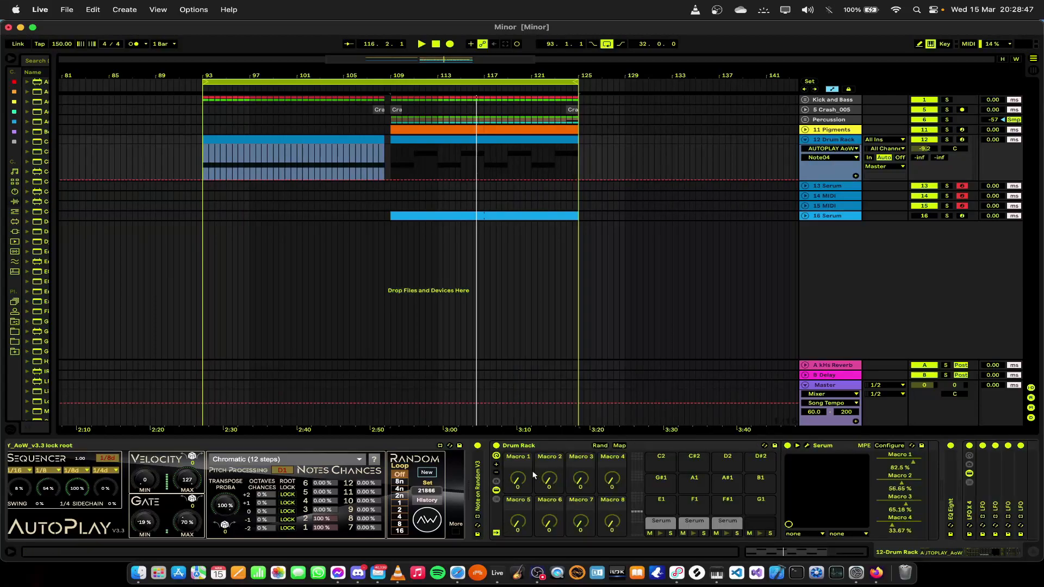
click(495, 457)
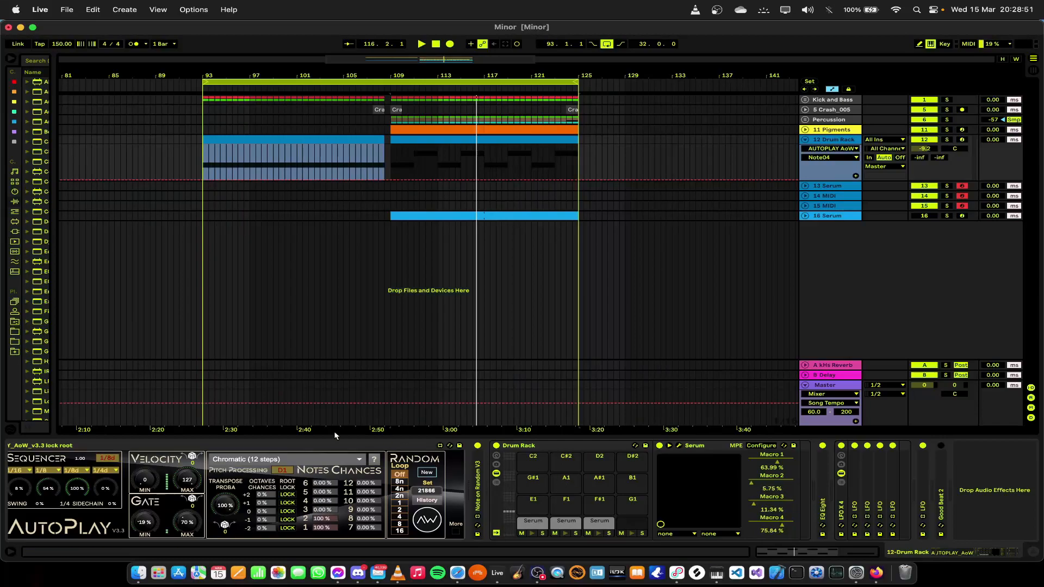
Try a low AUTOPLAY play probability of 12 % during playback and return it to 100 %
click(969, 556)
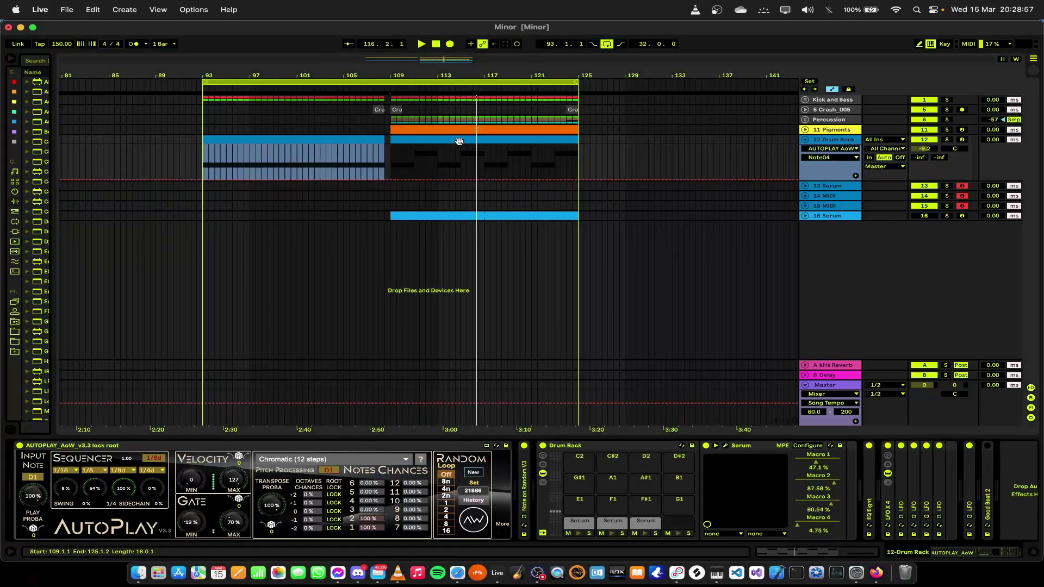
drag(36, 492, 35, 540)
key(space)
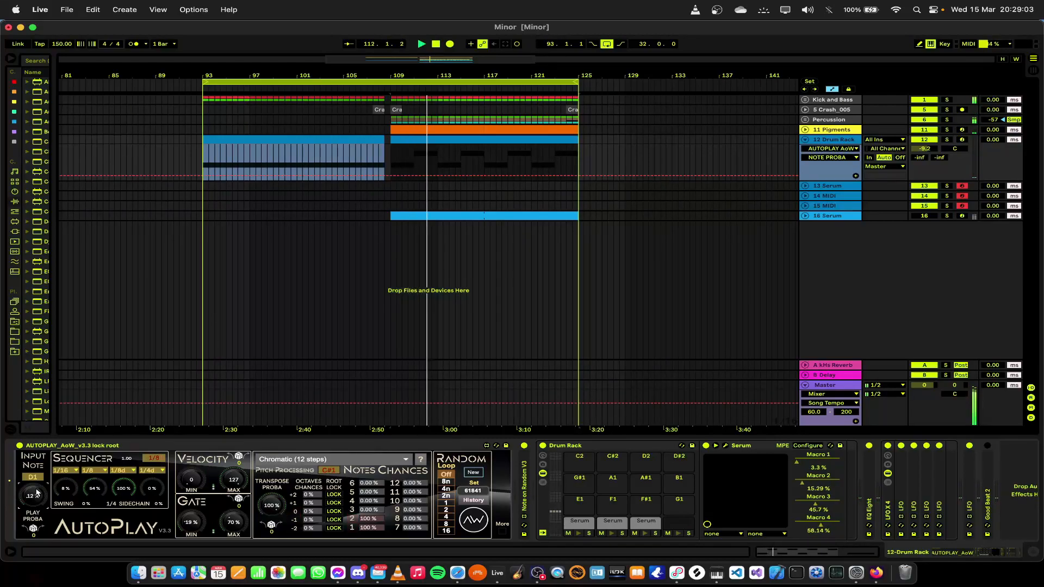
drag(37, 493, 37, 452)
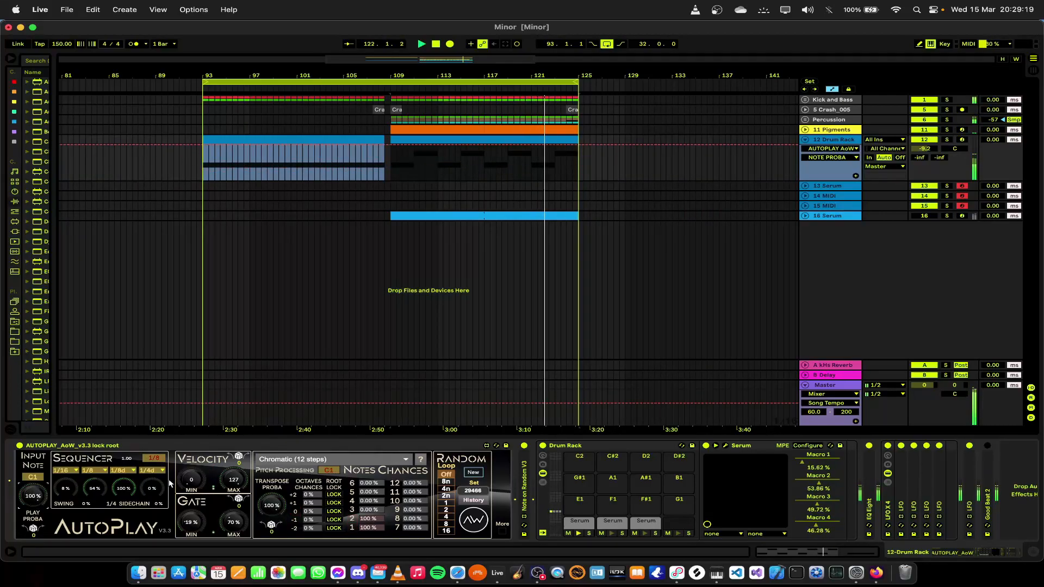
Set AUTOPLAY's sequencer probabilities to 75 % for 1/16, 15 % for 1/8 and 0 % for 1/8d
click(66, 492)
drag(67, 492, 66, 473)
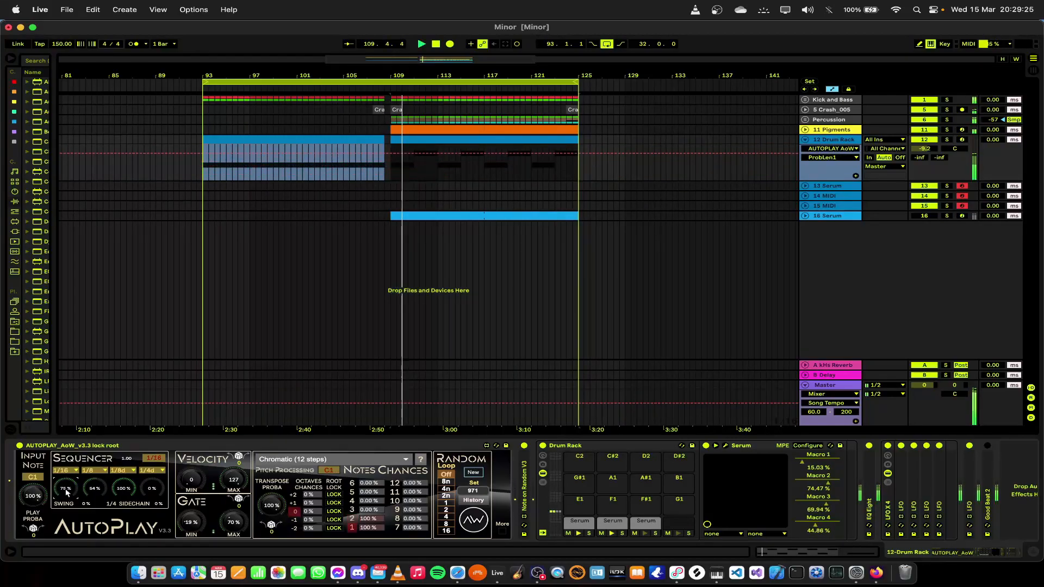
drag(124, 491, 124, 544)
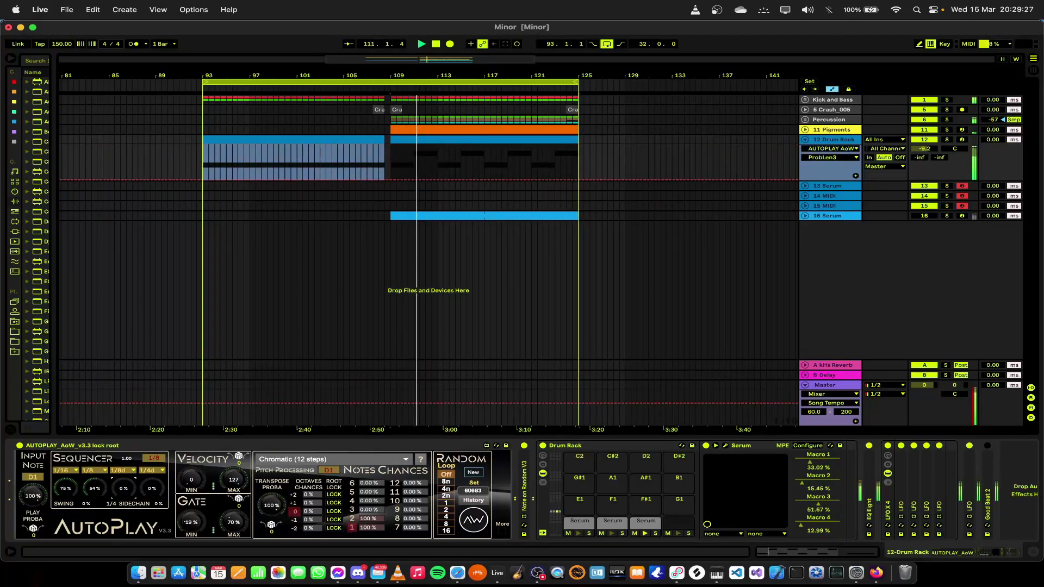
drag(95, 490, 95, 511)
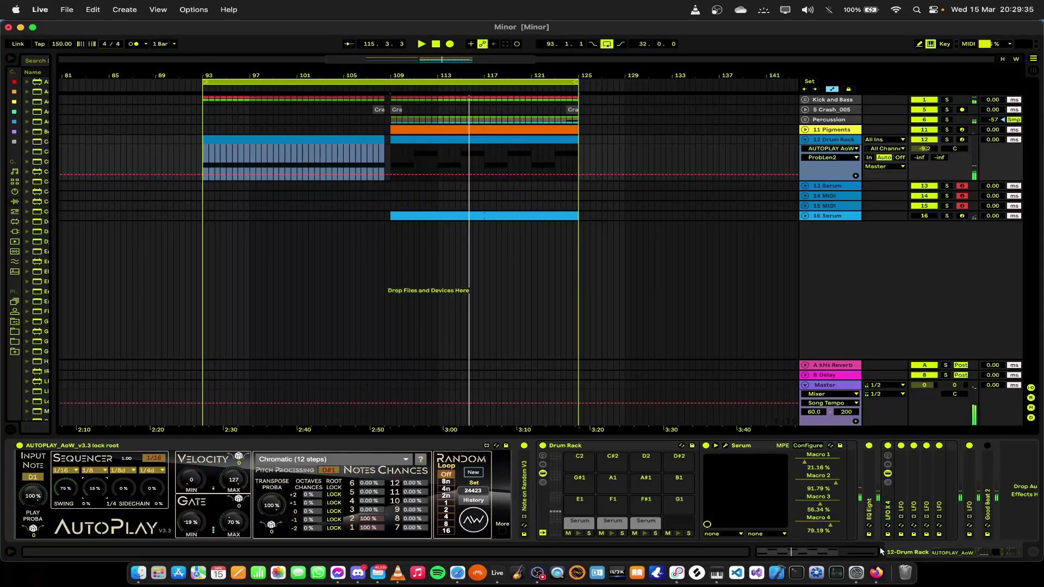
Map Note on Random to the Drum Rack track's panning with a maximum of 100 %, and play the result
drag(962, 555, 974, 556)
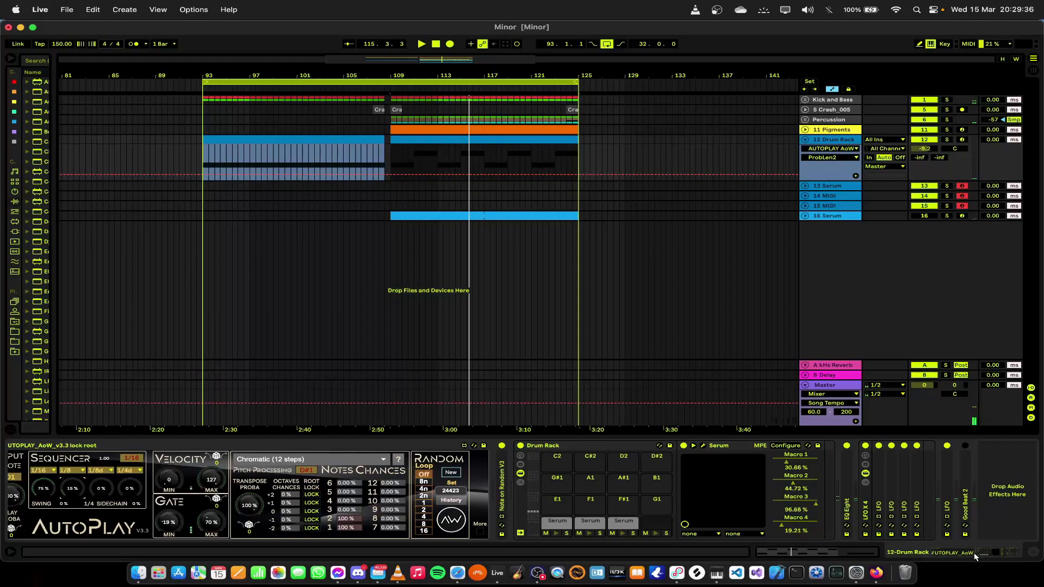
double_click(503, 473)
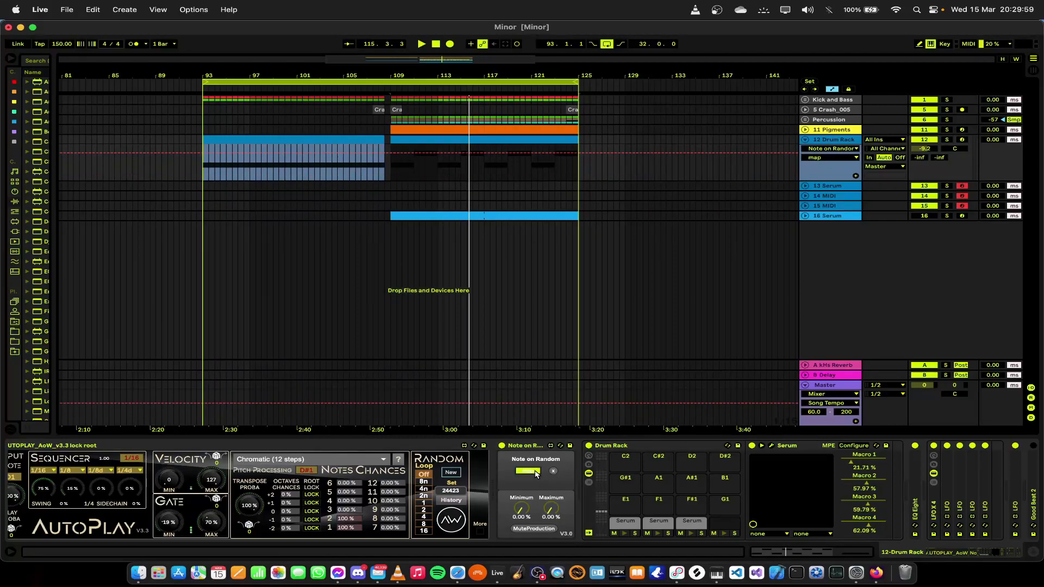
click(956, 149)
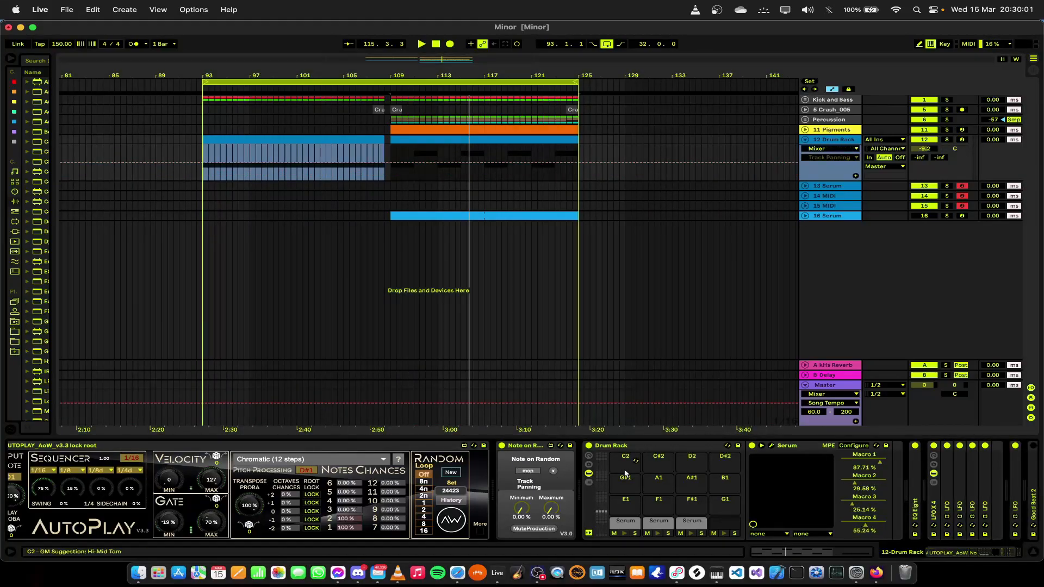
drag(554, 513, 554, 479)
key(space)
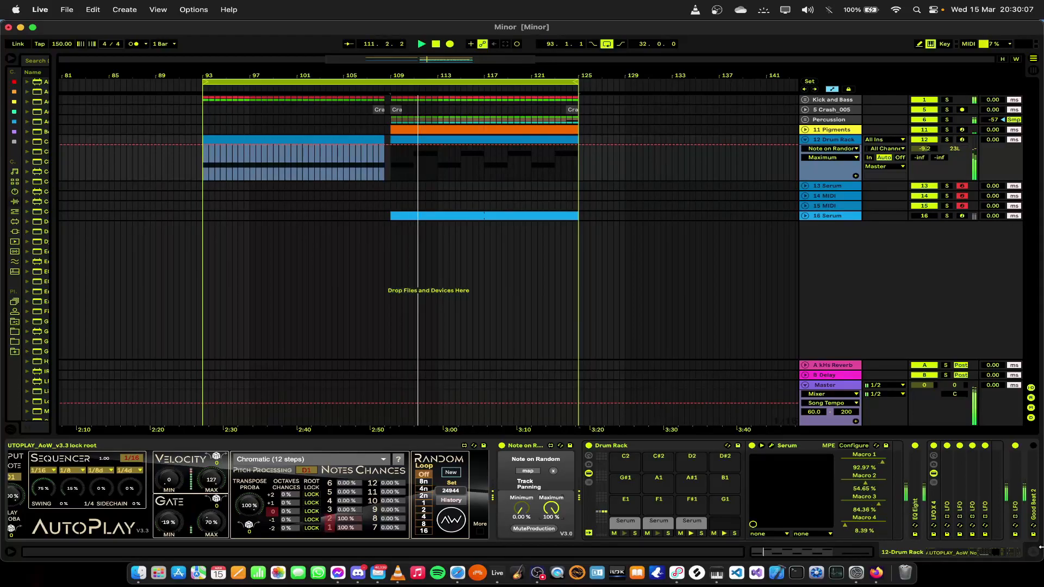
Set AUTOPLAY's play probability to 56 %, its fourth sequencer length to 1/4, and its gate range to 42–135 %
drag(981, 551, 811, 563)
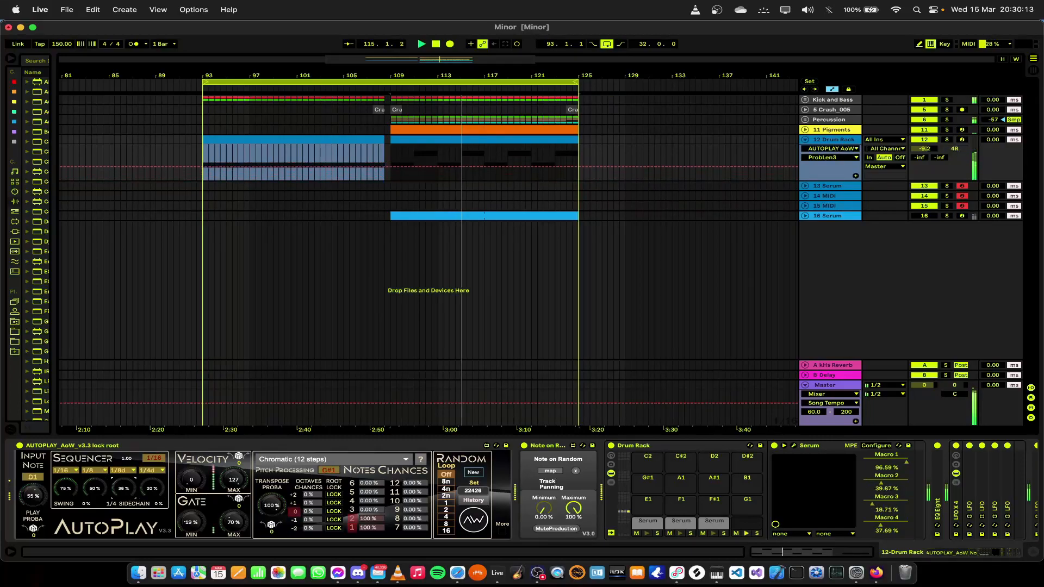
click(158, 472)
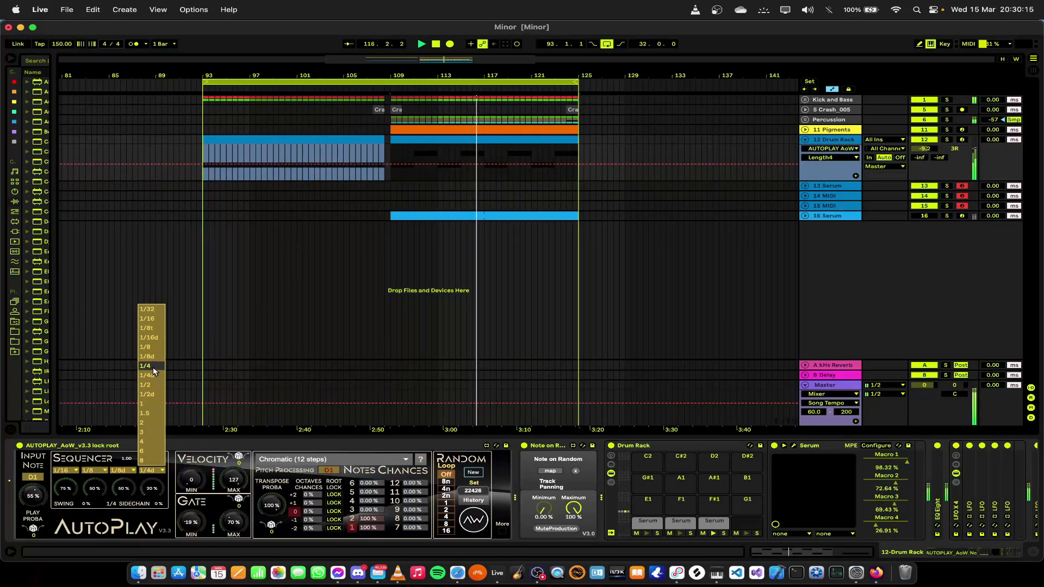
click(145, 366)
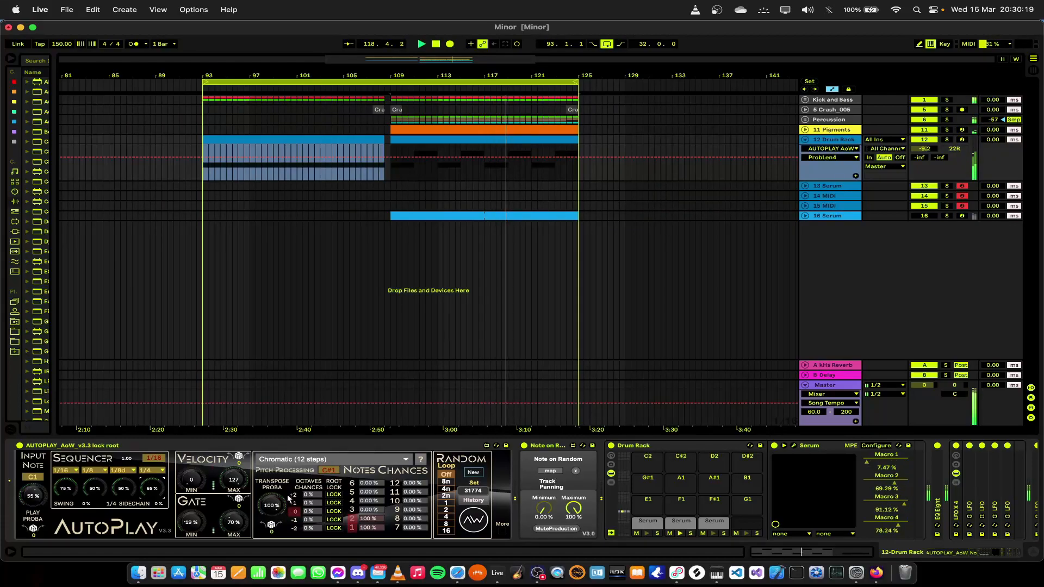
drag(234, 523, 191, 494)
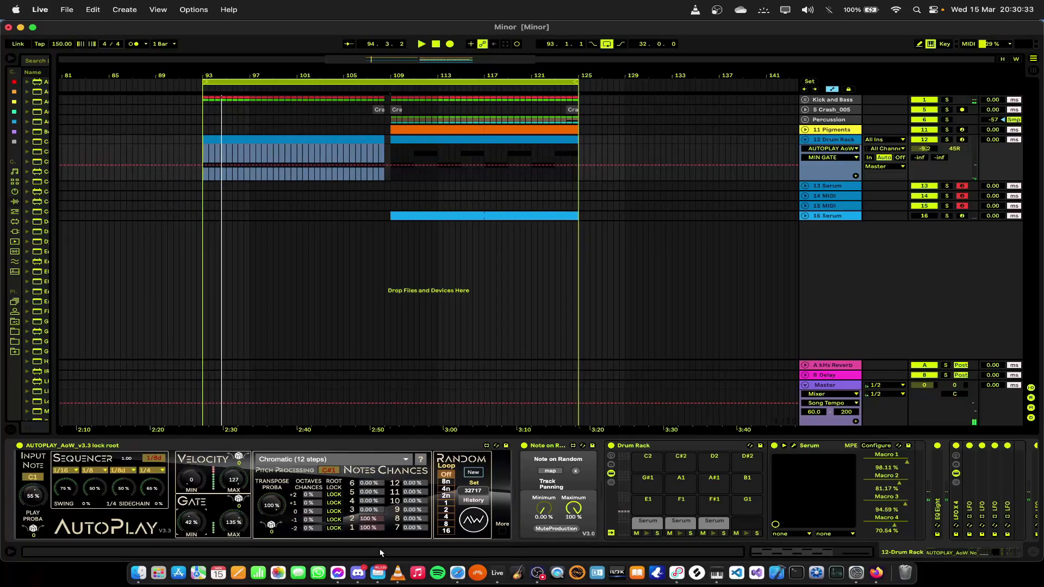
Collapse Note on Random and Serum, and display the Drum Rack's chain list with the C1 pad's Serum selected
drag(933, 552, 970, 554)
double_click(722, 446)
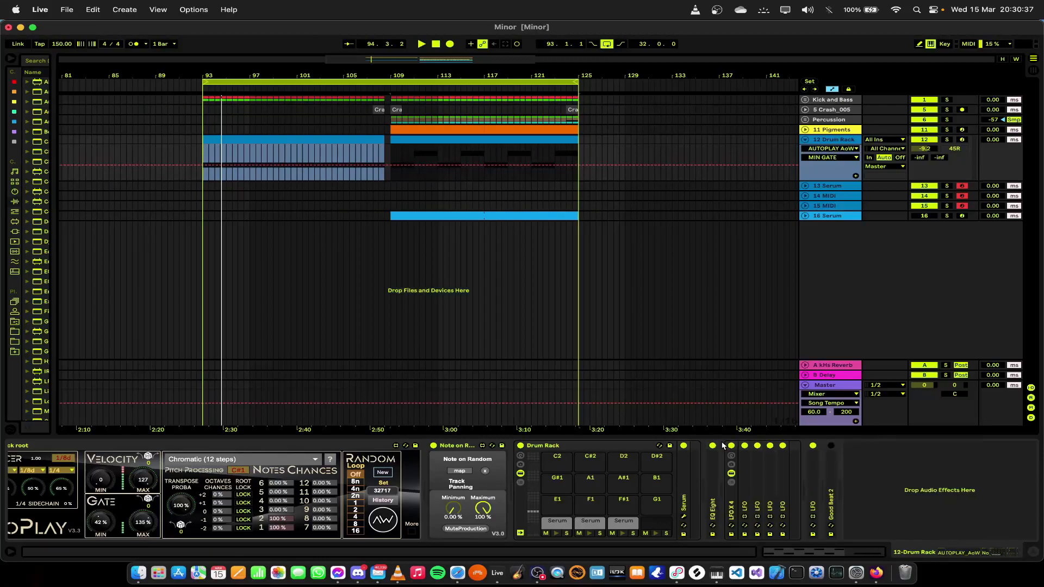
double_click(582, 447)
double_click(458, 447)
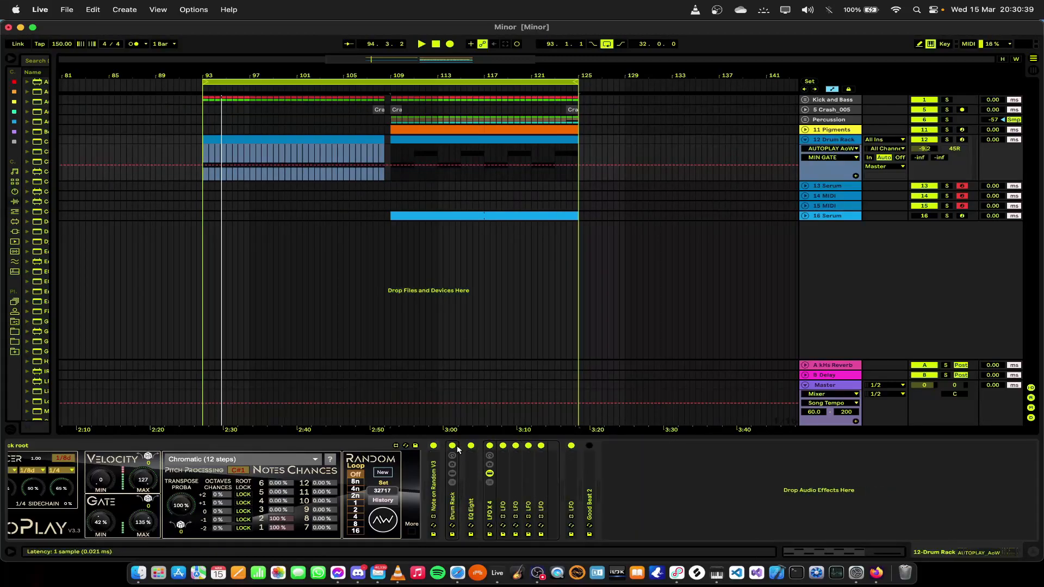
click(452, 483)
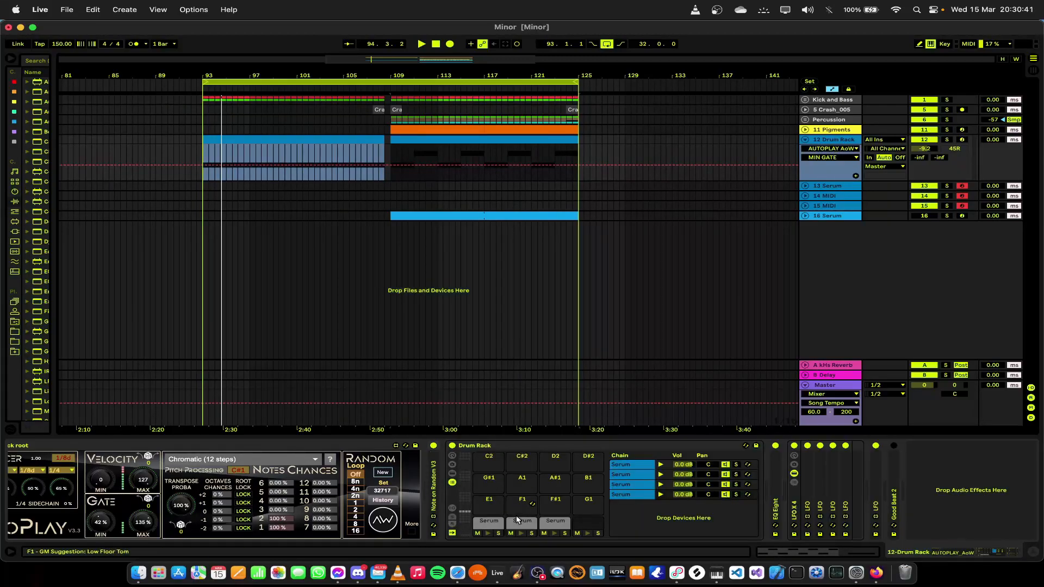
click(488, 529)
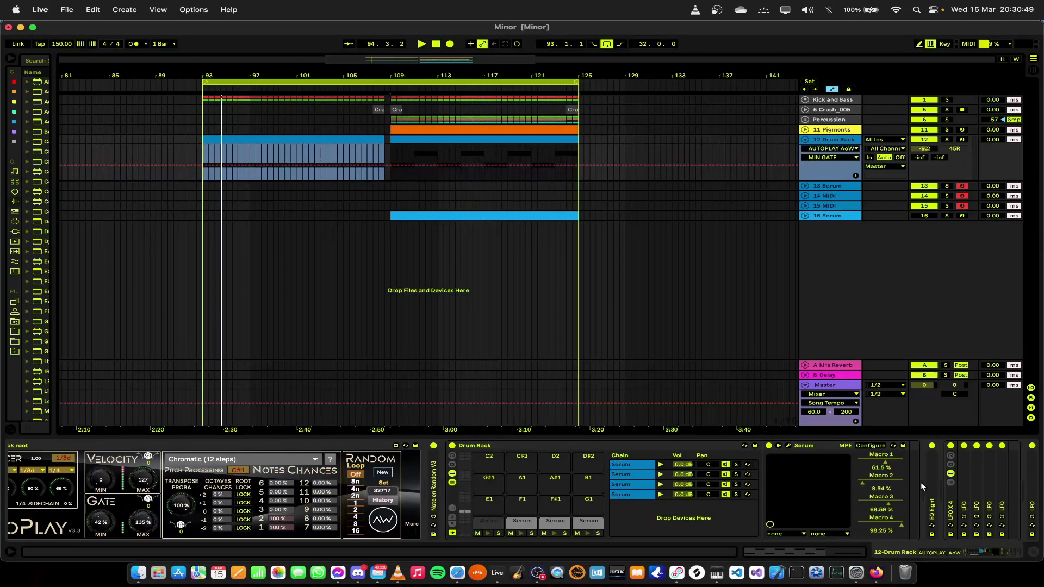
Turn on the Good Beat 2 device at the end of the chain and bring AUTOPLAY back into view during playback
drag(960, 554, 973, 554)
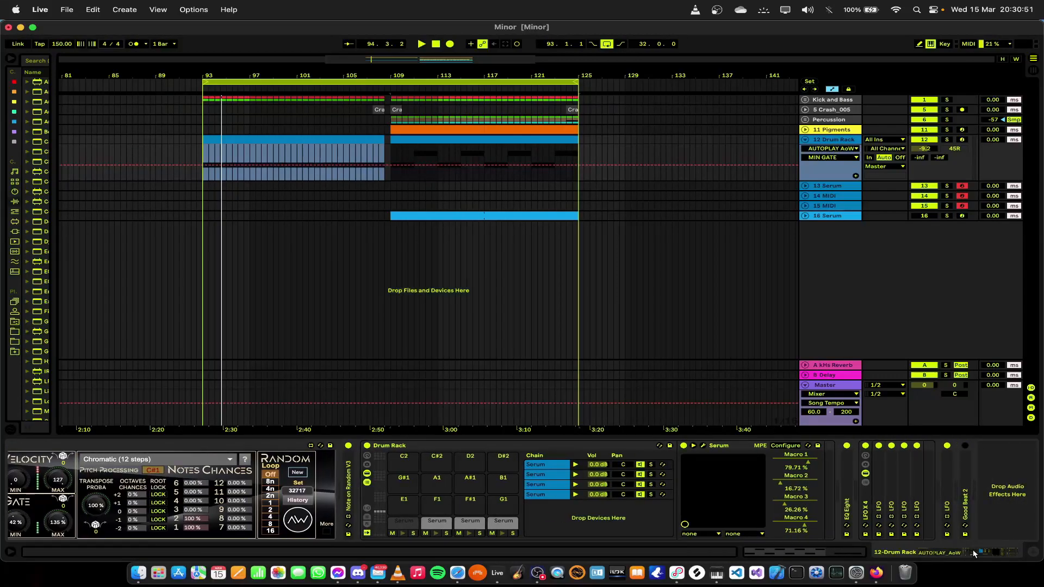
click(965, 446)
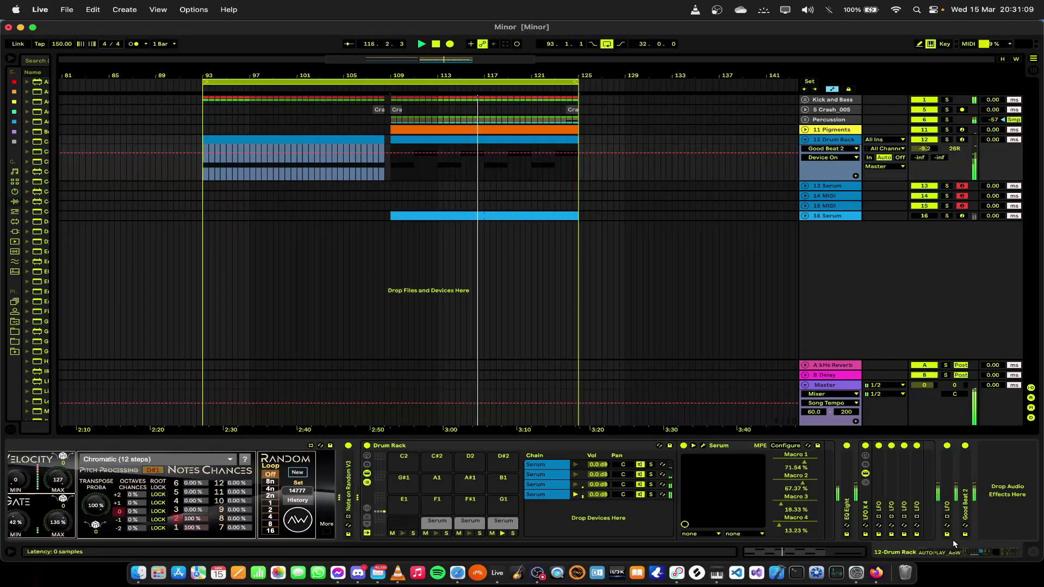
drag(972, 548, 947, 549)
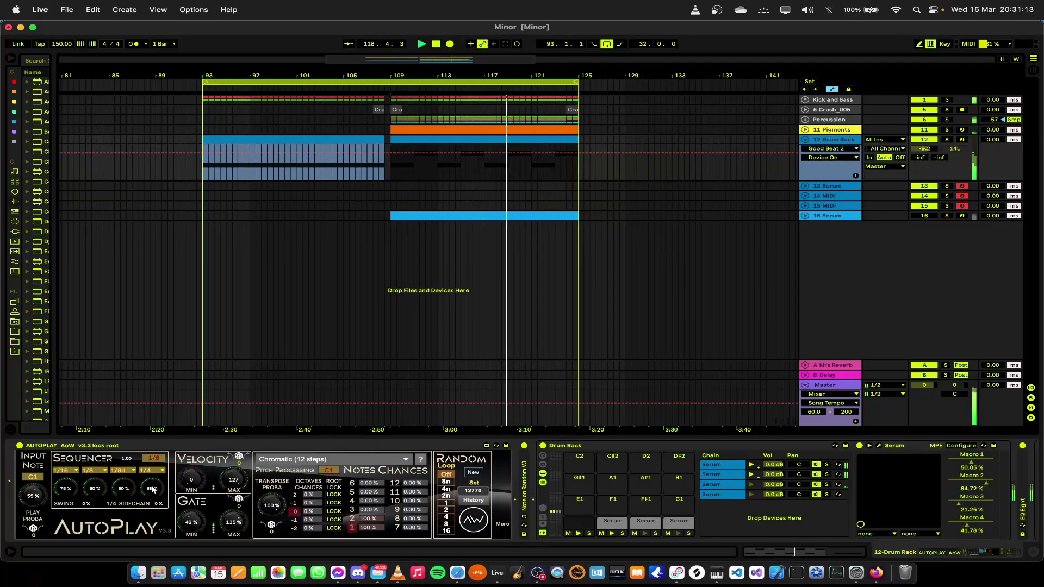
Set AUTOPLAY's play probability and its 1/16 sequencer chance to 100 %, with the other three sequencer chances at 0 %, and stop playback
drag(147, 490, 96, 522)
drag(66, 488, 145, 422)
key(space)
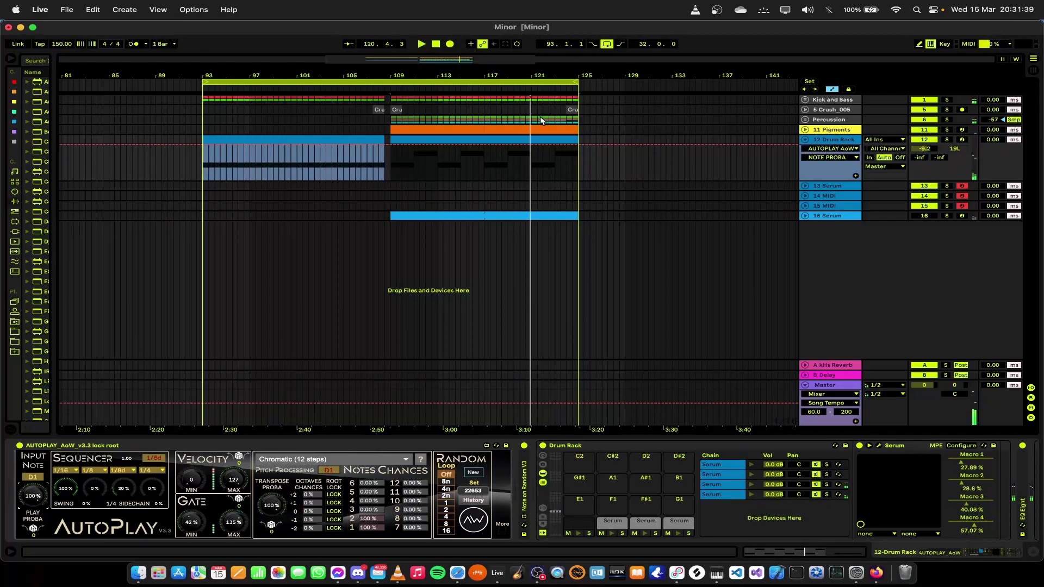
Delete all notes except the first C1 note in the Drum Rack clip at bar 109, and stretch it across the clip with Legato
double_click(442, 140)
drag(350, 475, 1030, 488)
key(XF86AudioRaiseVolume)
key(Delete)
drag(438, 490, 956, 521)
key(Delete)
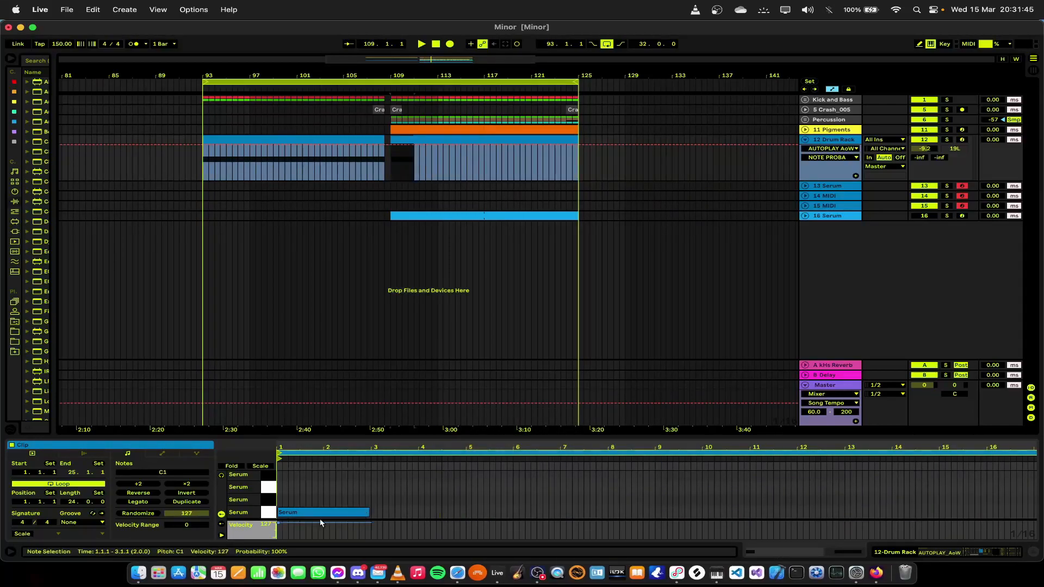
click(139, 501)
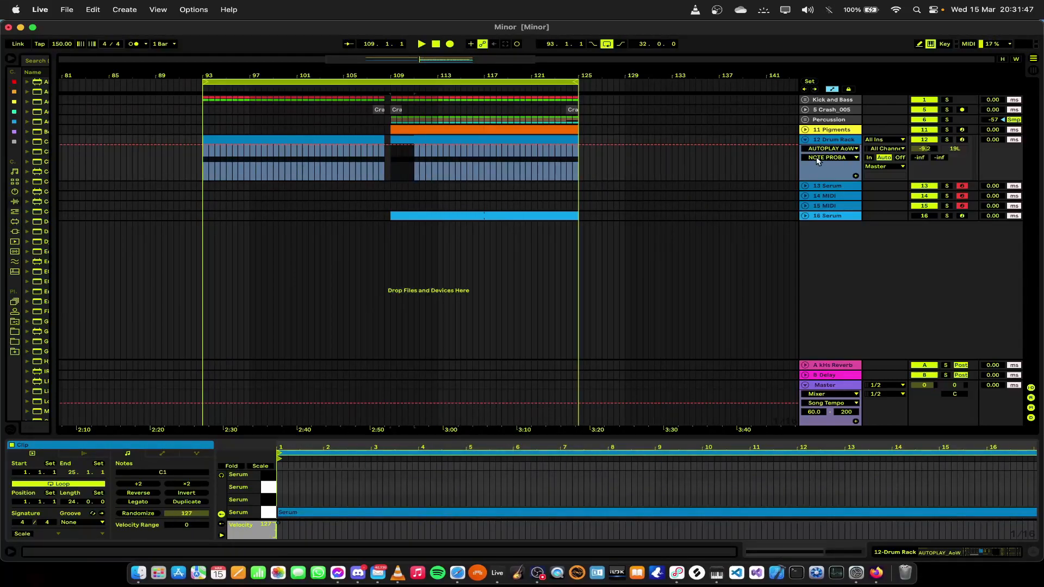
Set AUTOPLAY's chances for notes 3 and 4 to 100 % and select the Drum Rack clip at bar 93
key(shift+Tab)
click(365, 509)
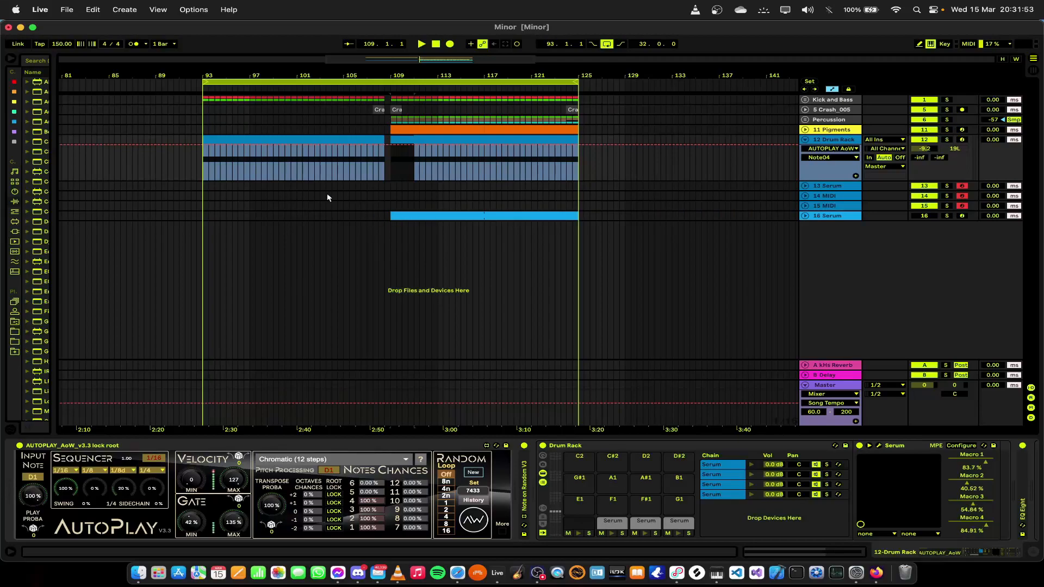
click(263, 135)
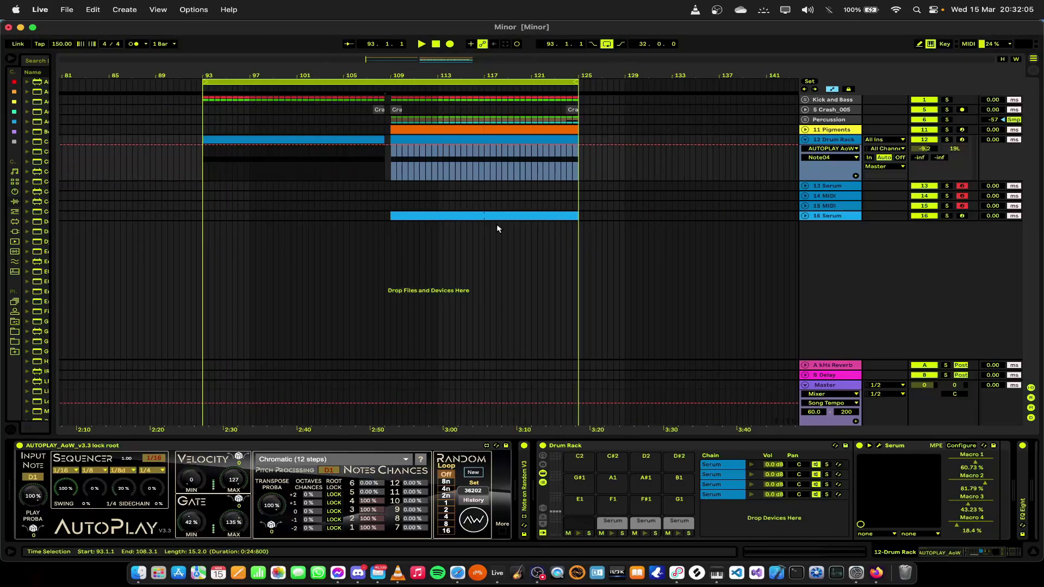
Examine the 16 Serum track's clip, its Serum synth settings and the first LFO modulating Macro 1
click(804, 216)
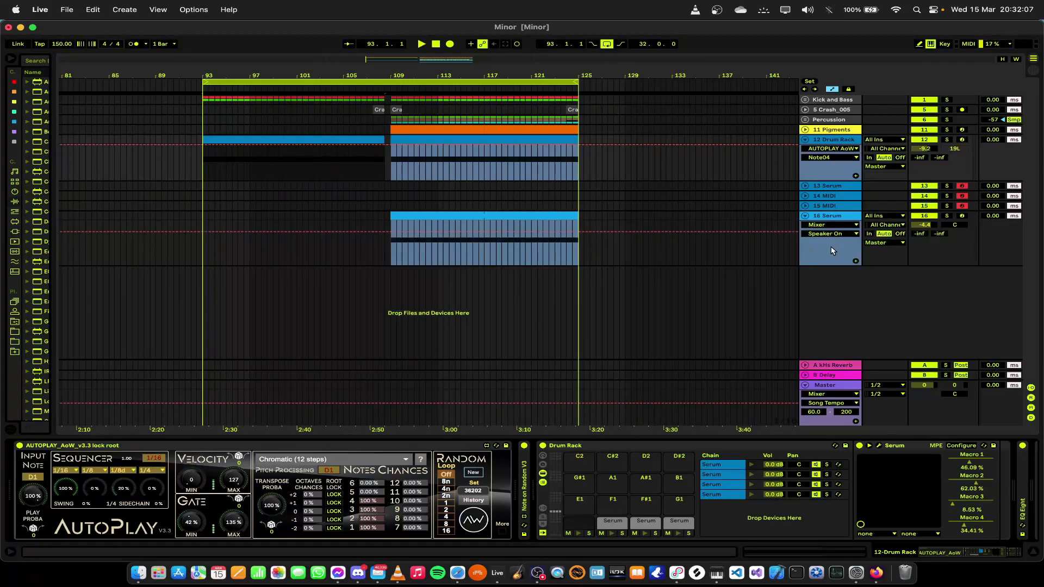
click(516, 216)
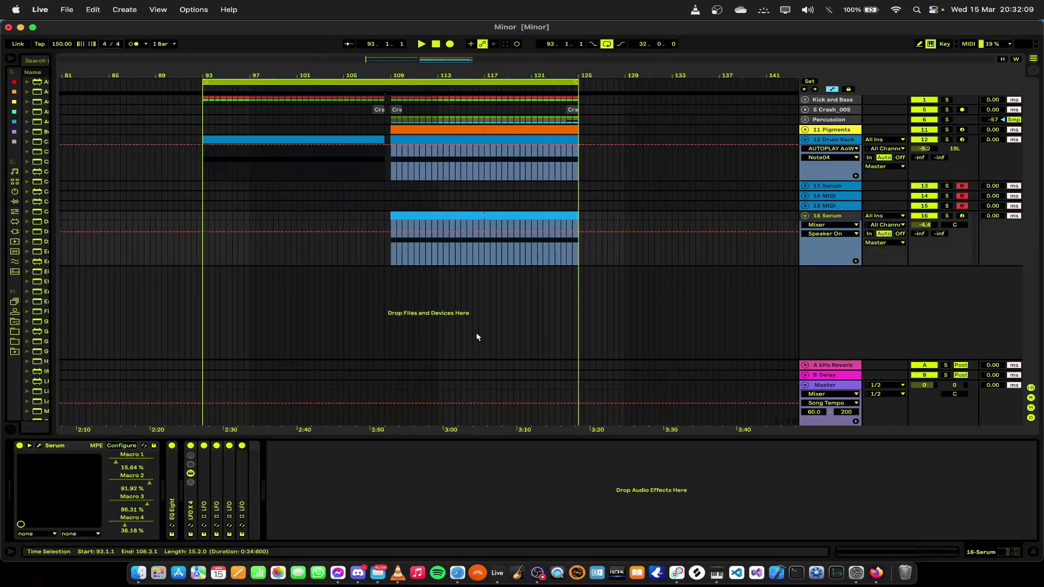
click(39, 447)
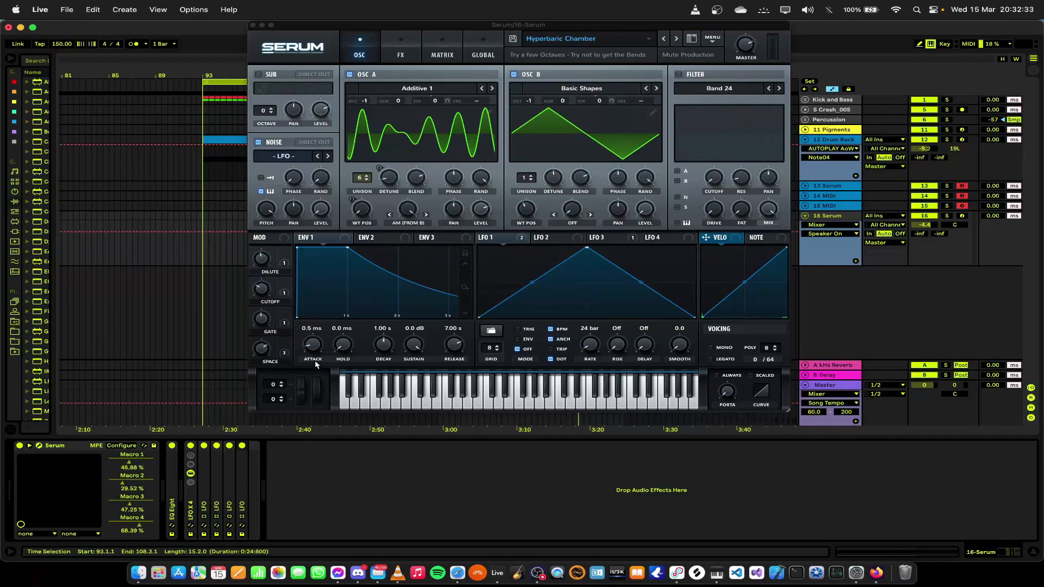
double_click(207, 463)
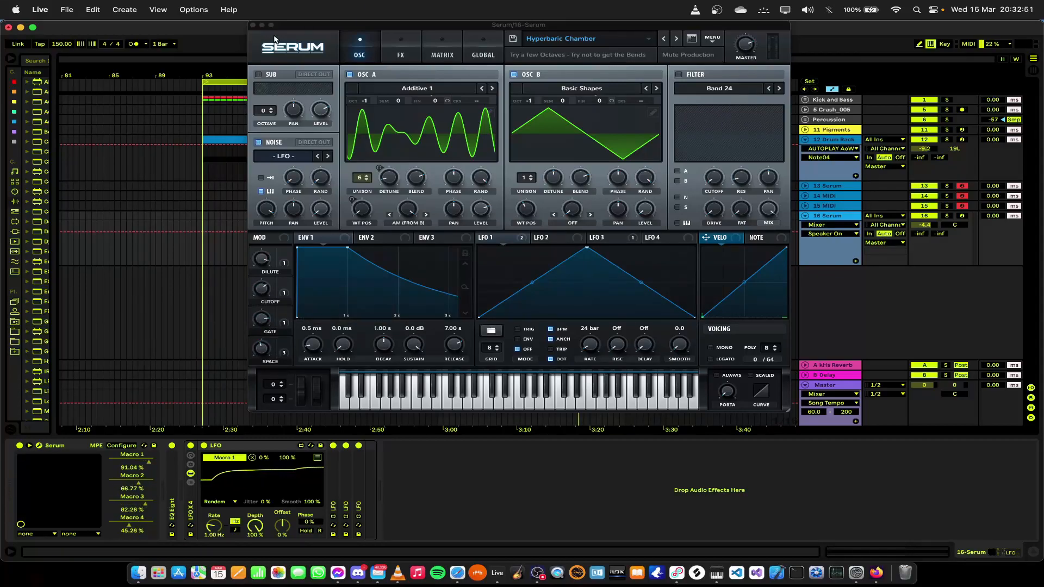
click(253, 24)
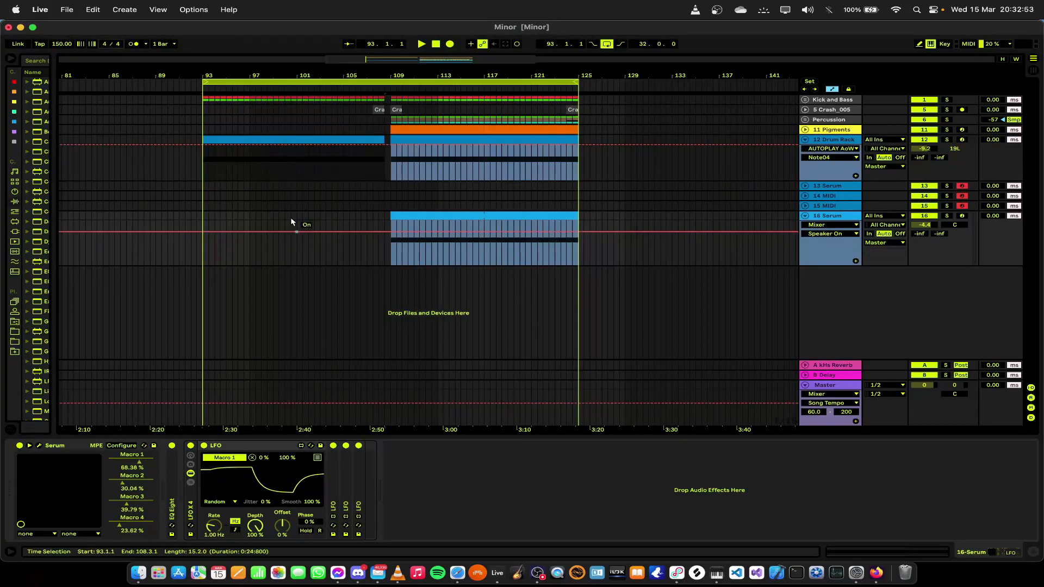
Play the arrangement from the Drum Rack clip at bar 93 and open the _Glitch CNTRL Racks folder in the browser
click(265, 141)
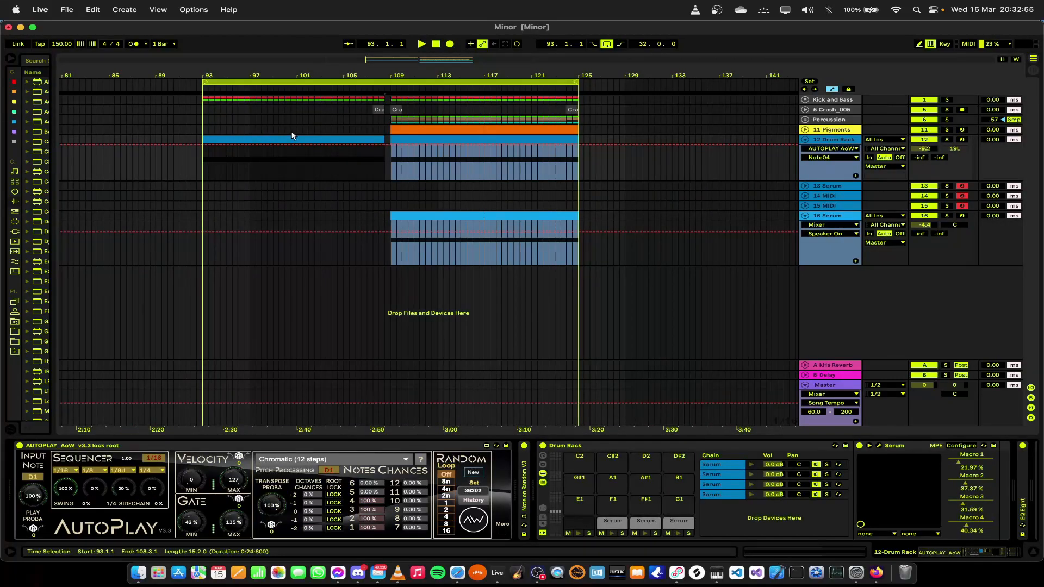
key(space)
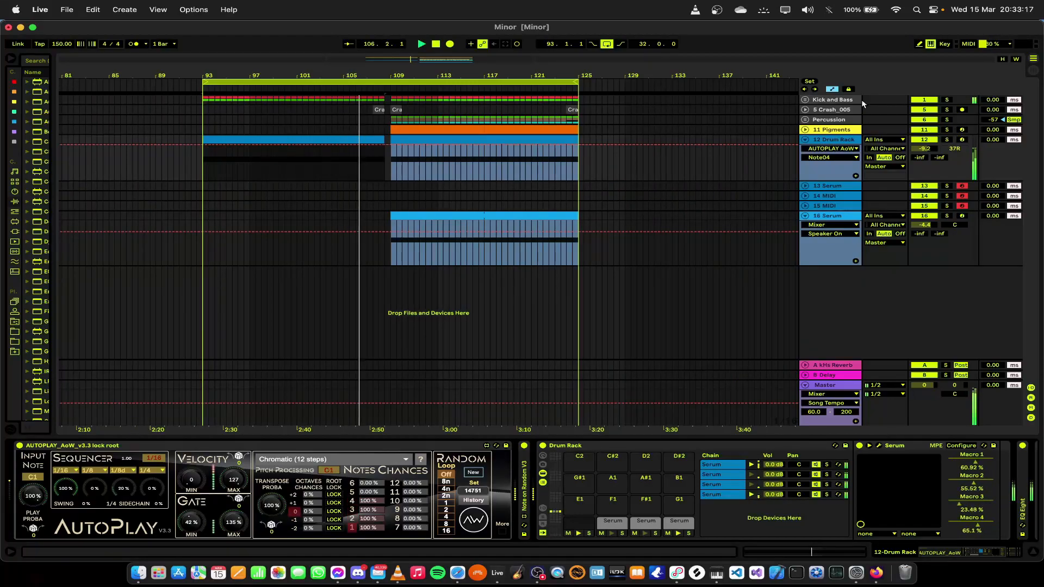
drag(22, 87, 106, 88)
click(35, 83)
click(64, 82)
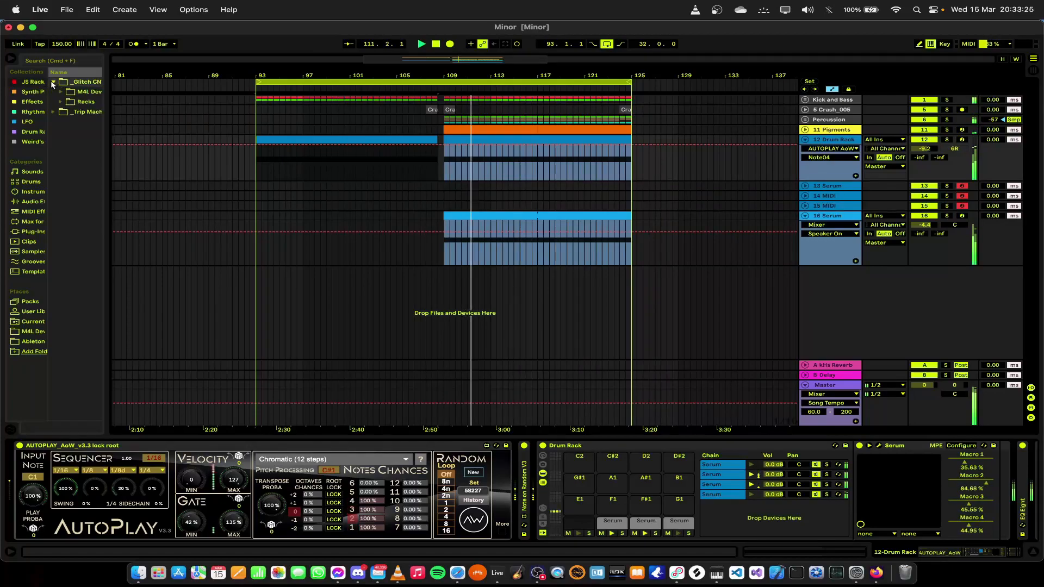
click(61, 102)
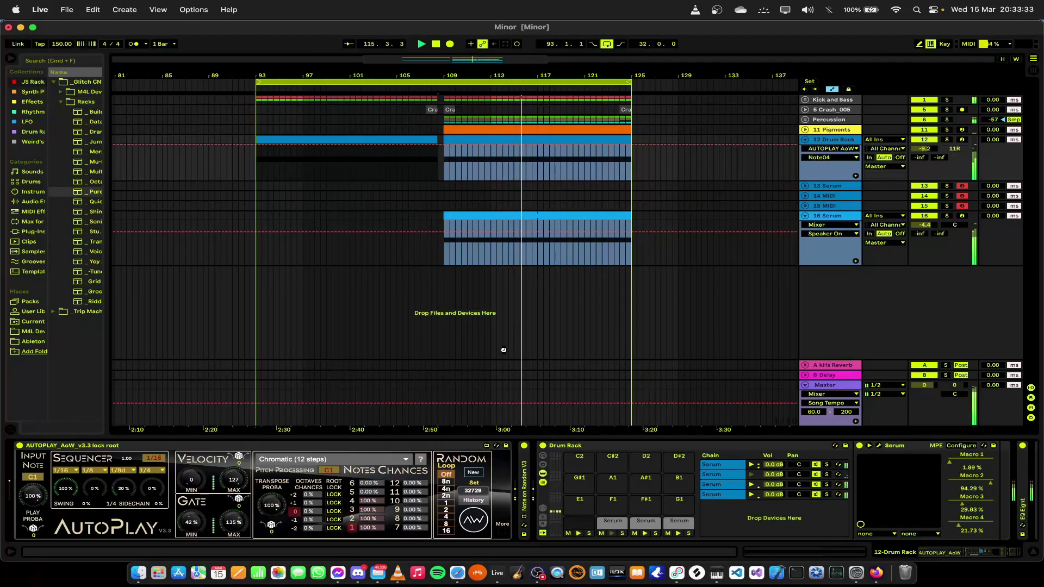
Load Pure Entropy at the end of the Drum Rack track and set WHAT to 13, WILL to 51, HAPPEN to 44 and $$$$ to 72
drag(918, 479, 949, 447)
drag(981, 479, 981, 451)
drag(980, 523, 981, 477)
drag(918, 479, 918, 492)
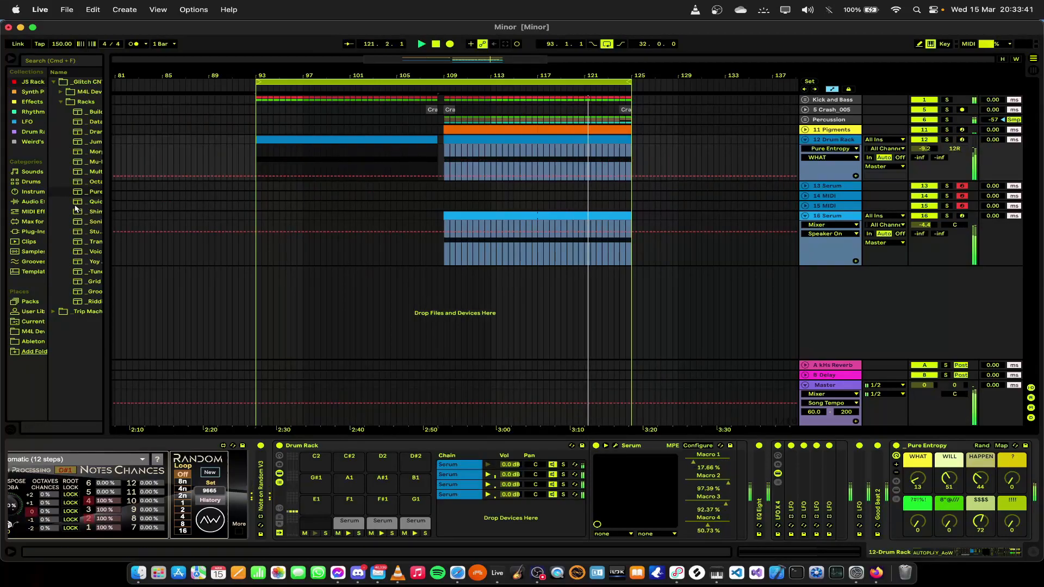
drag(49, 168, 21, 166)
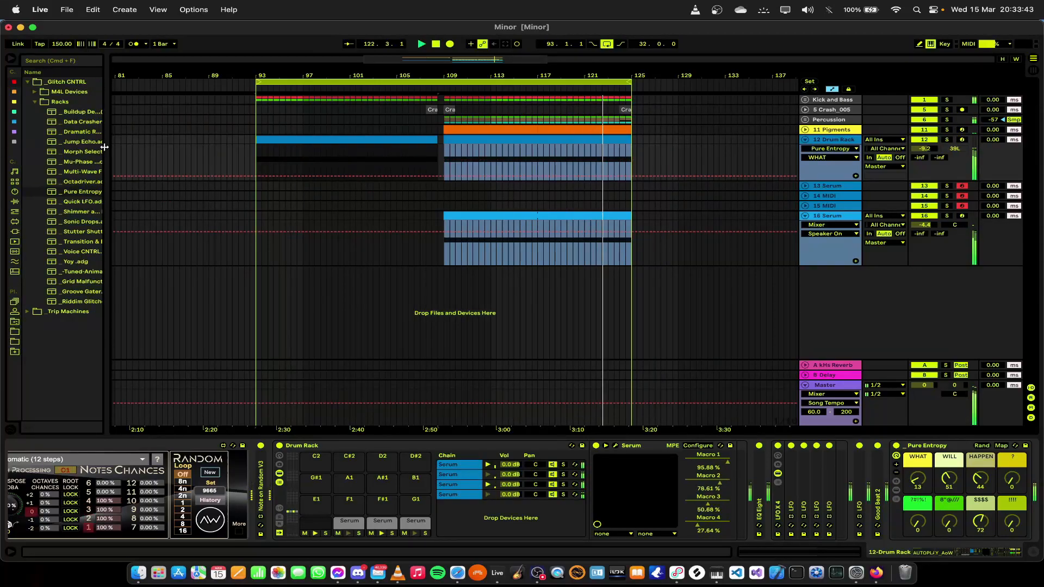
drag(104, 146, 52, 147)
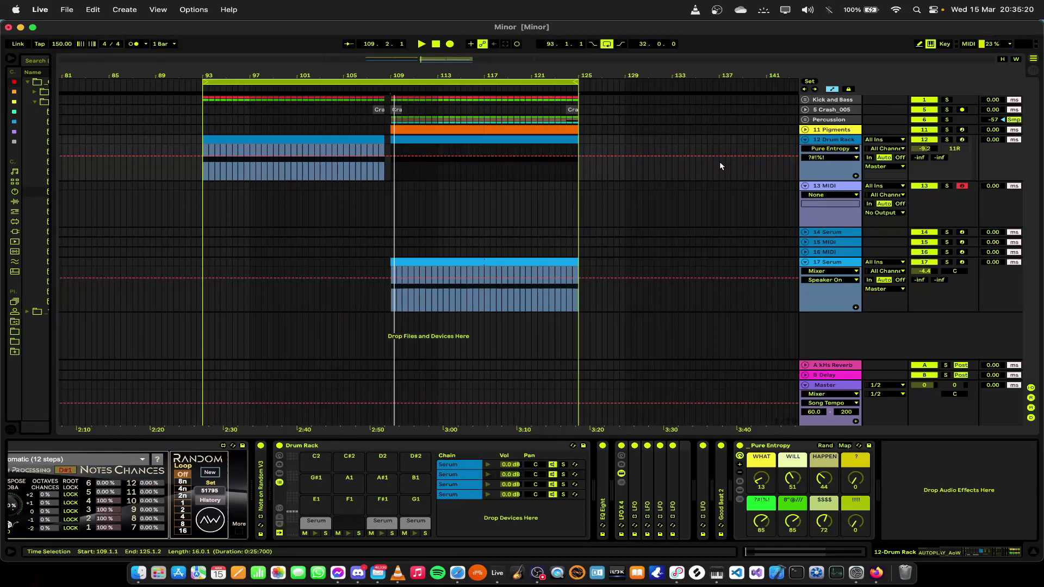
Set the 13 MIDI track's MIDI input to 12-Drum Rack
click(836, 188)
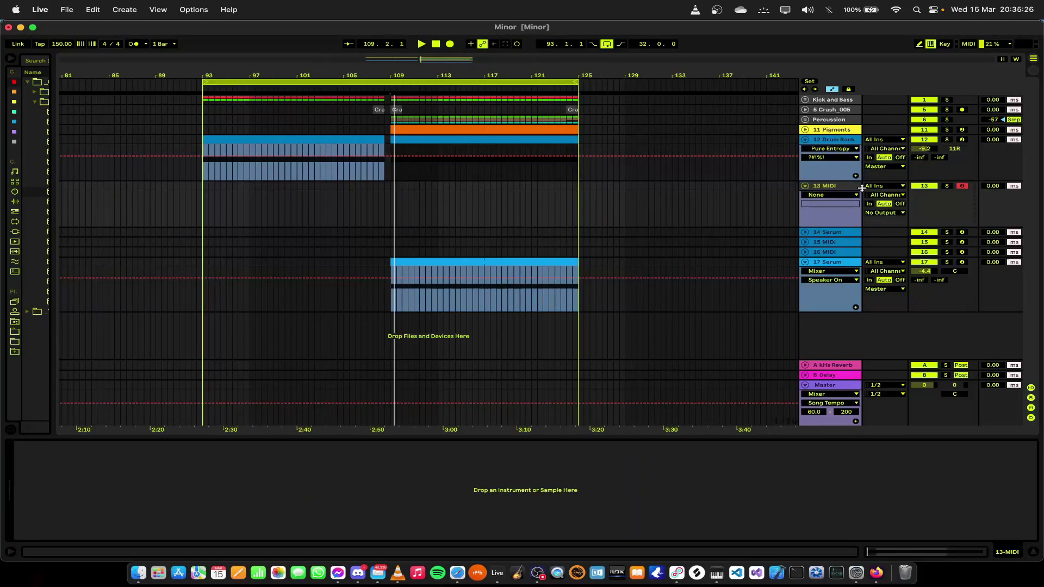
click(875, 187)
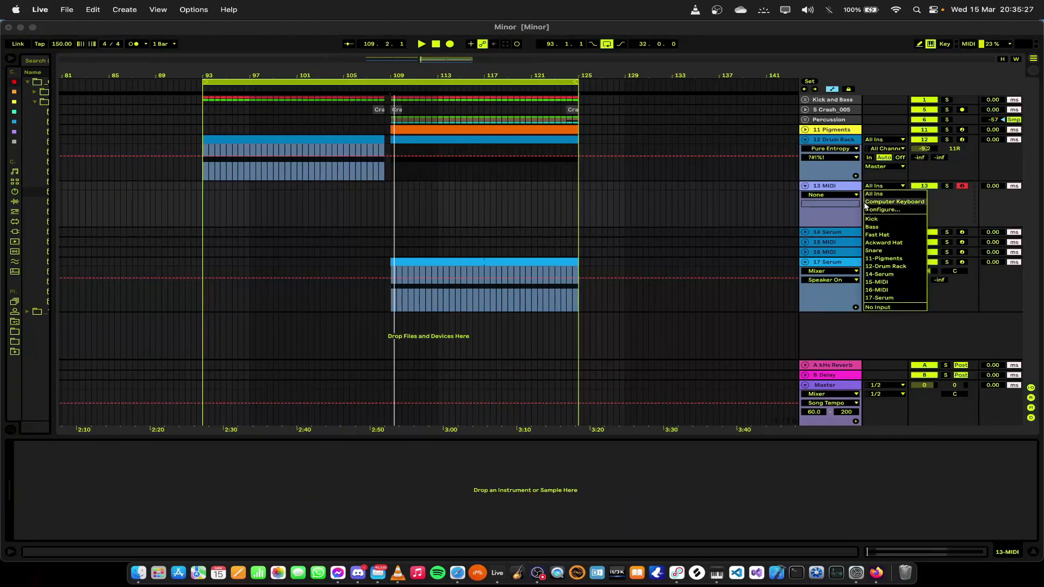
click(881, 271)
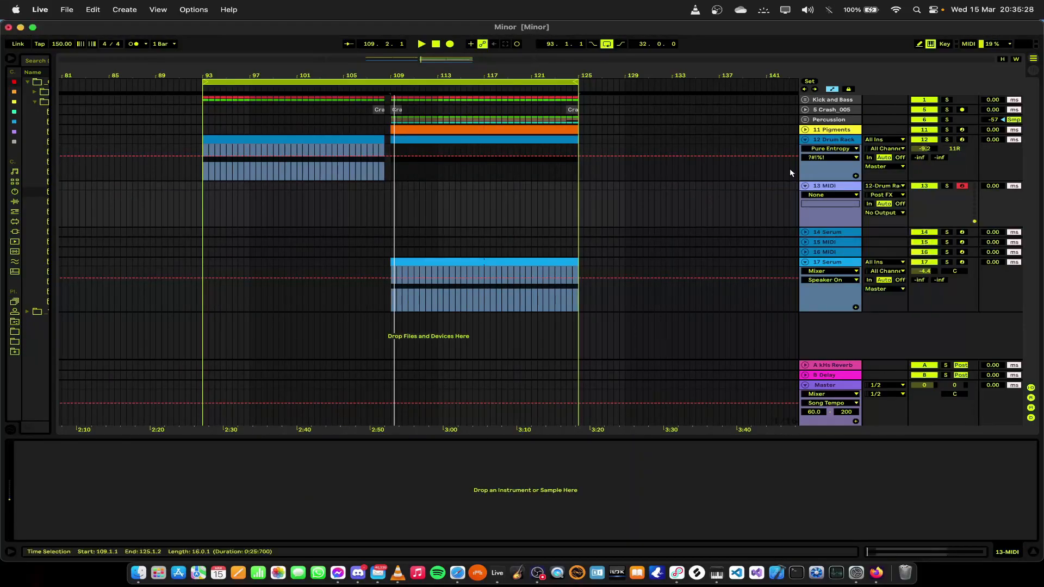
Record the Drum Rack's generated MIDI onto the 13 MIDI track from bar 109 to bar 125
click(415, 137)
key(F9)
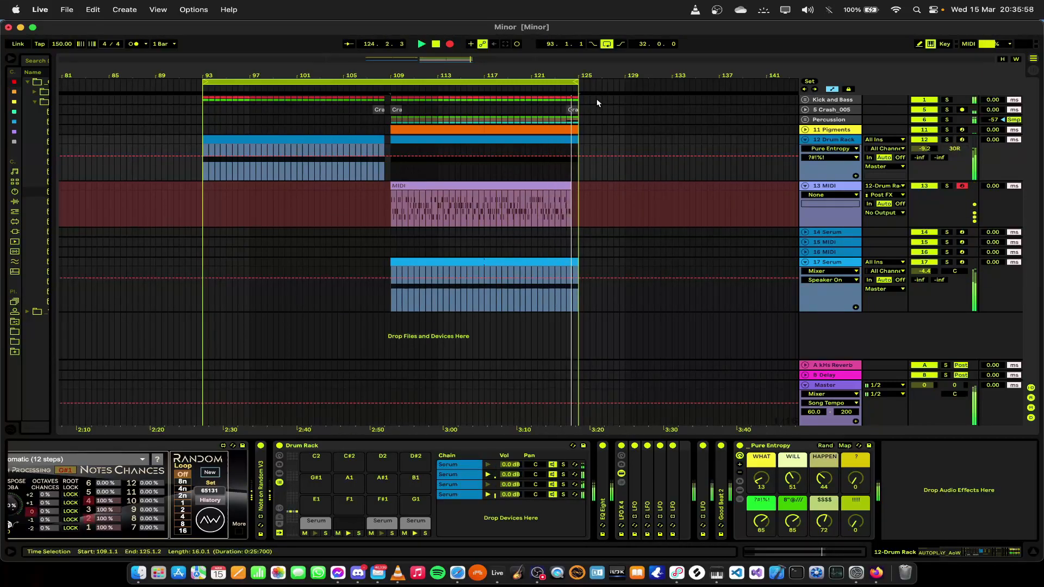
key(F9)
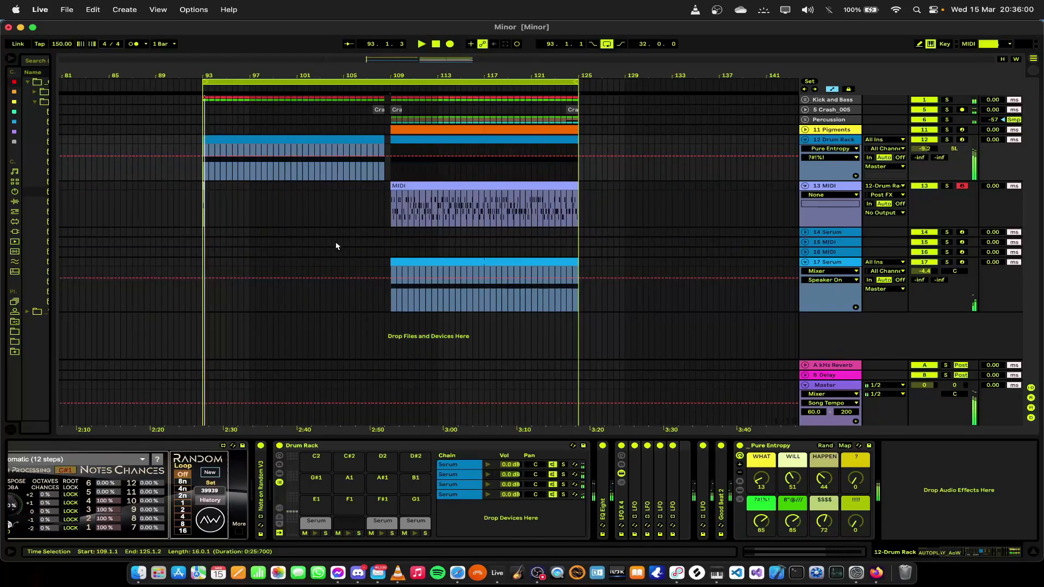
Try to move the recorded MIDI clip from the 13 MIDI track onto the Drum Rack track
click(428, 190)
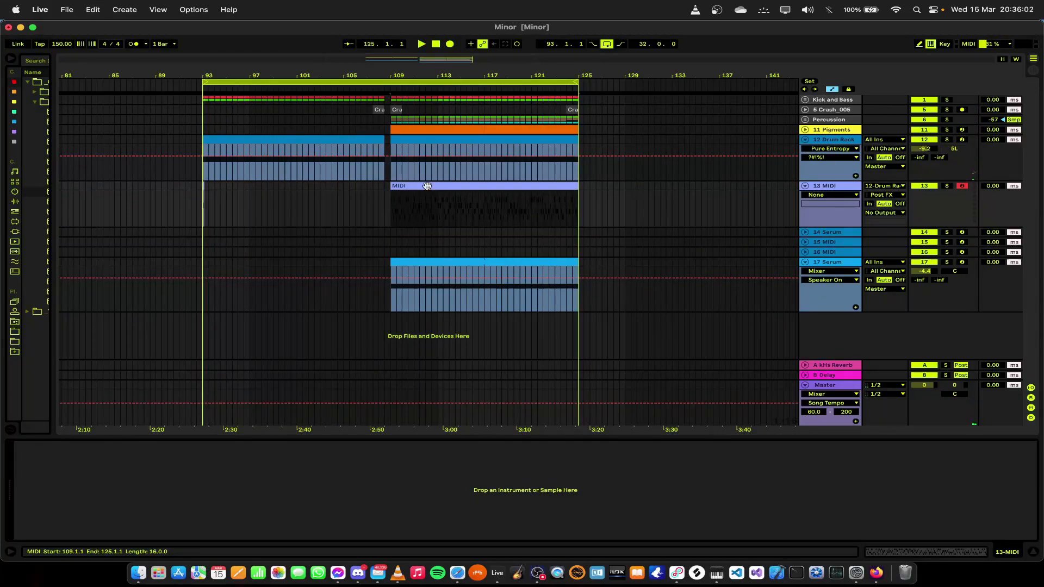
double_click(427, 186)
click(304, 498)
key(super+a)
drag(466, 188, 464, 173)
scroll(427, 152, up, 5)
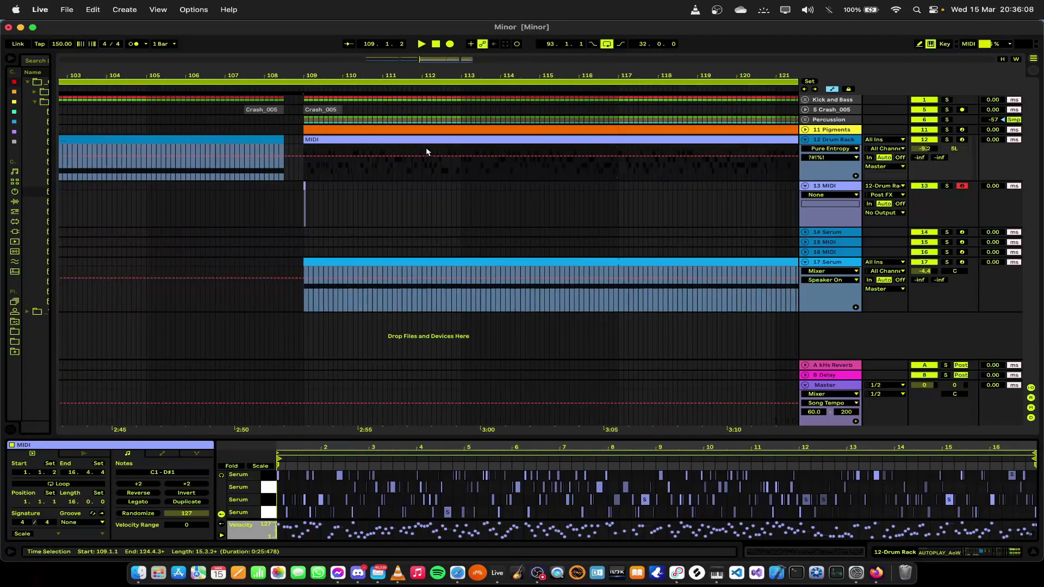
scroll(427, 151, down, 5)
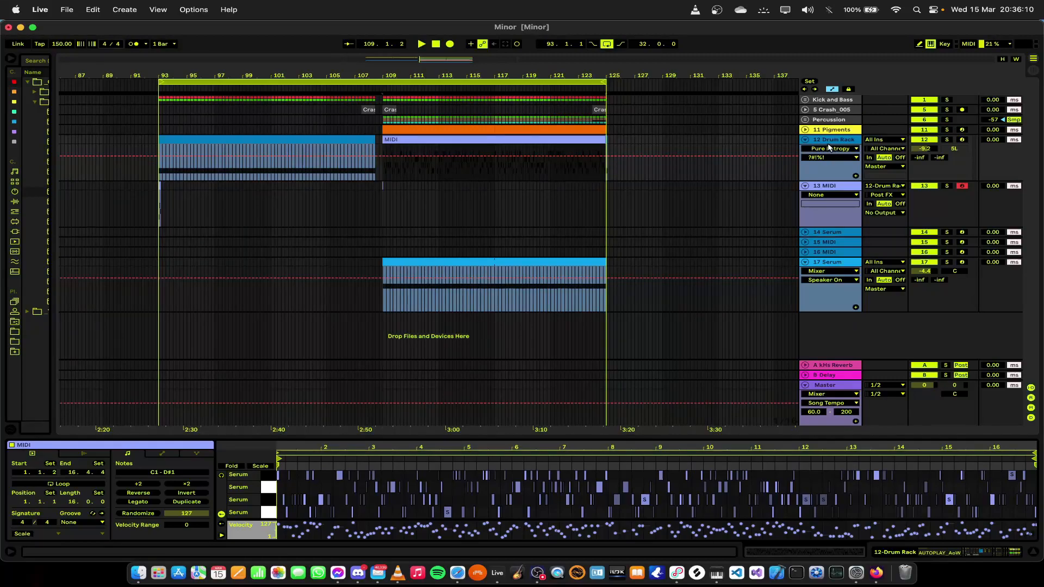
scroll(550, 154, up, 5)
key(super+z)
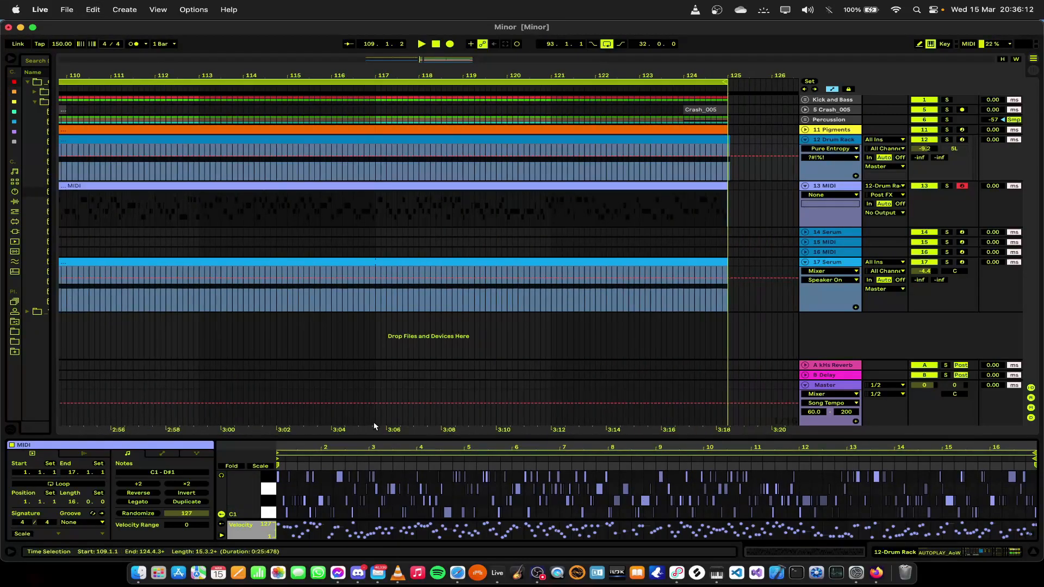
Move the whole recorded MIDI clip at bar 109 from the 13 MIDI track onto the Drum Rack track, replacing the clip there
drag(429, 434, 444, 433)
click(521, 423)
scroll(521, 424, left, 5)
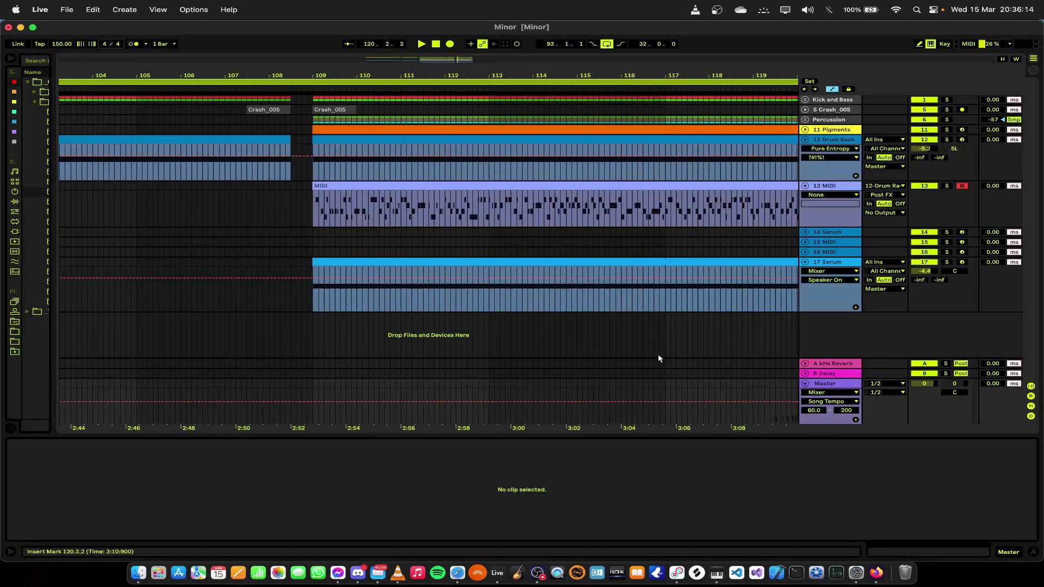
drag(389, 185, 401, 162)
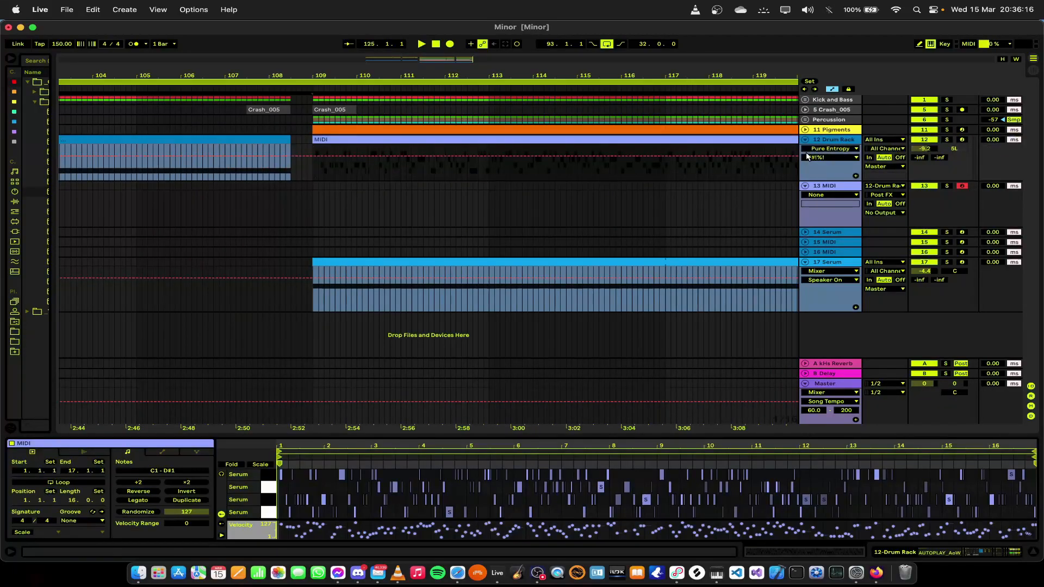
click(803, 157)
scroll(583, 261, down, 5)
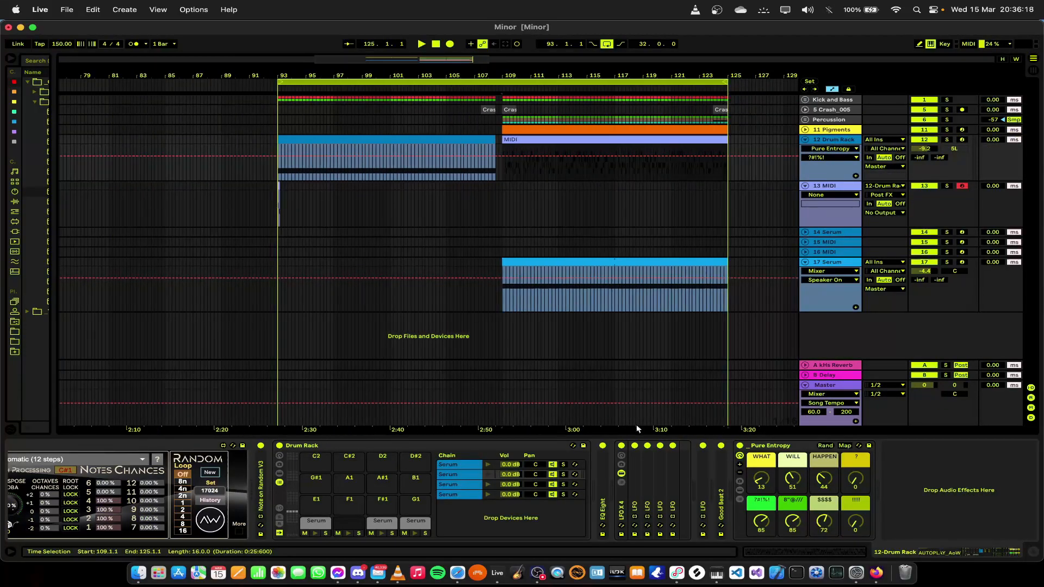
scroll(483, 307, right, 3)
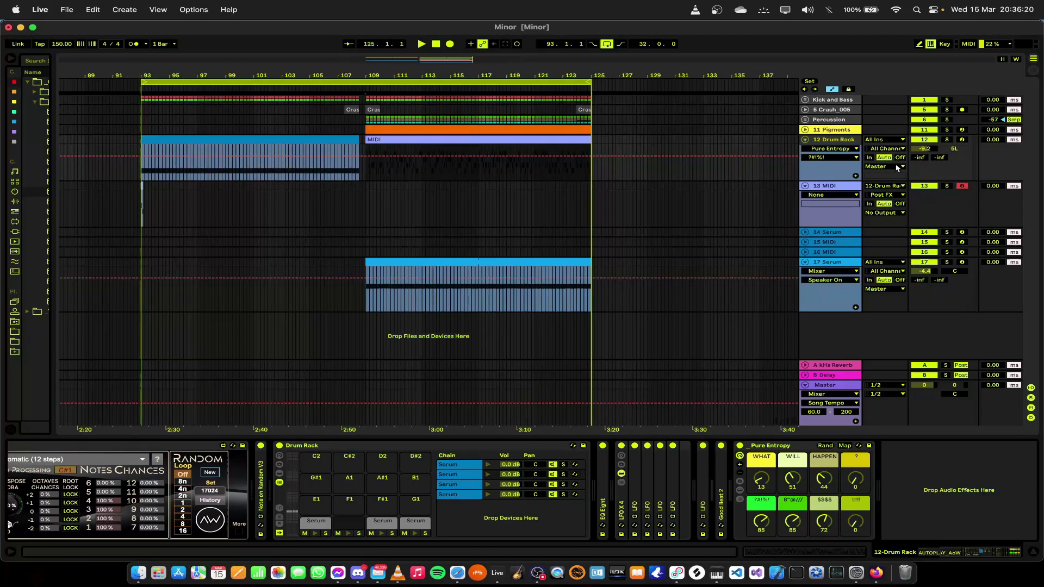
Turn off AUTOPLAY and Pure Entropy on the Drum Rack track while playing the recorded MIDI clip from bar 109
drag(453, 431, 671, 436)
click(935, 552)
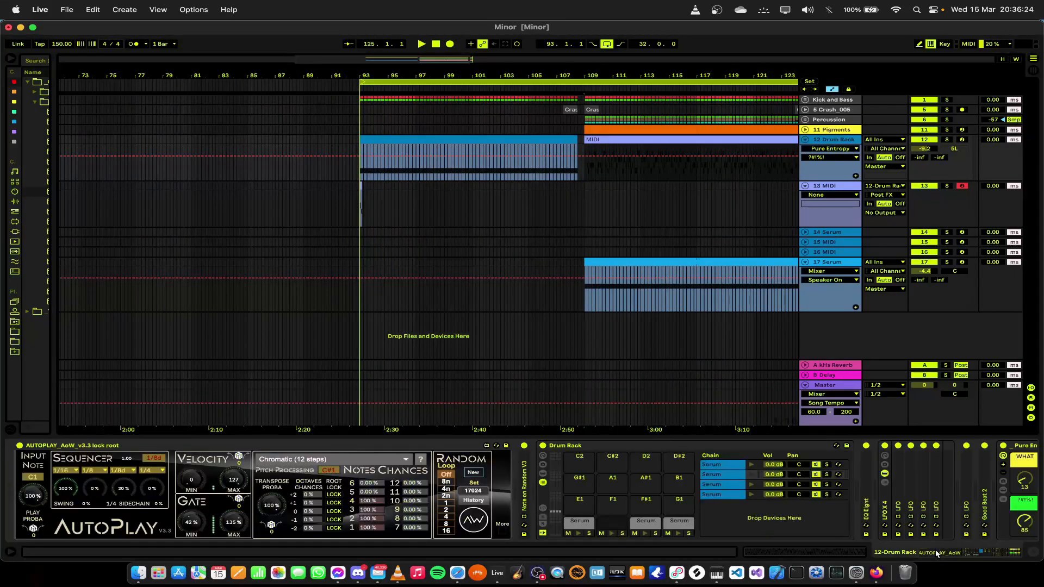
key(0)
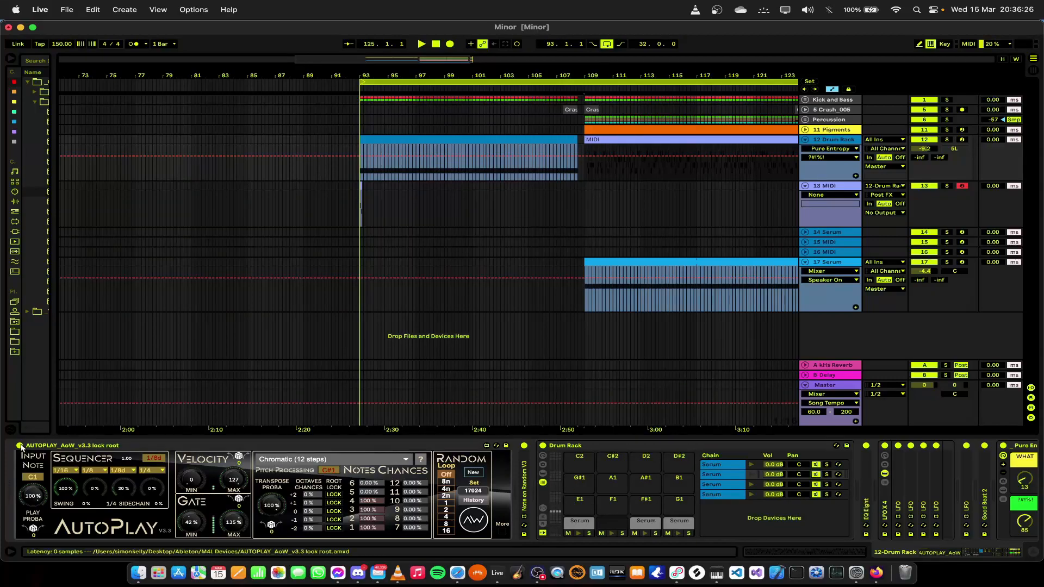
key(space)
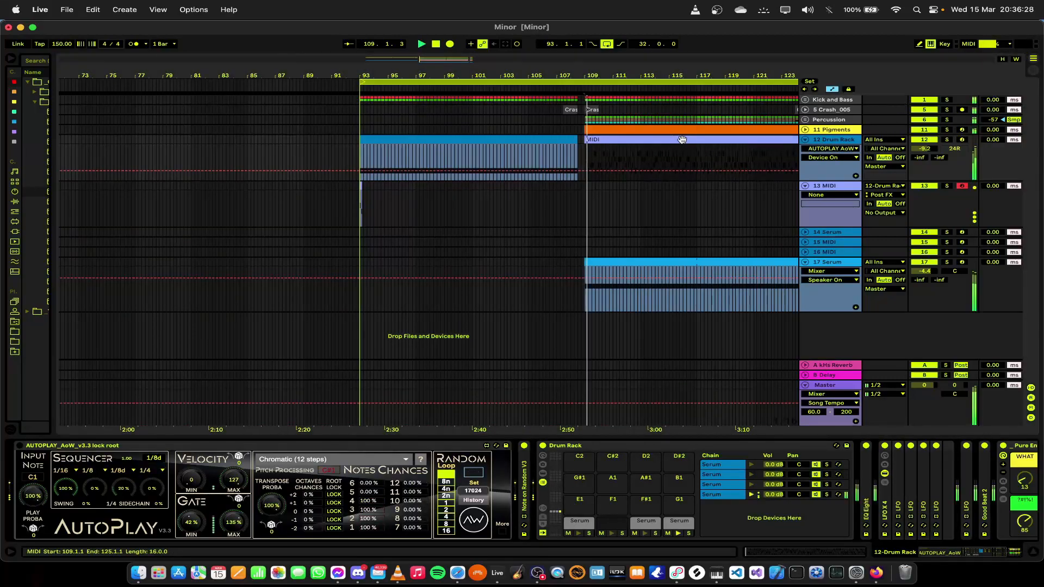
drag(944, 552, 961, 552)
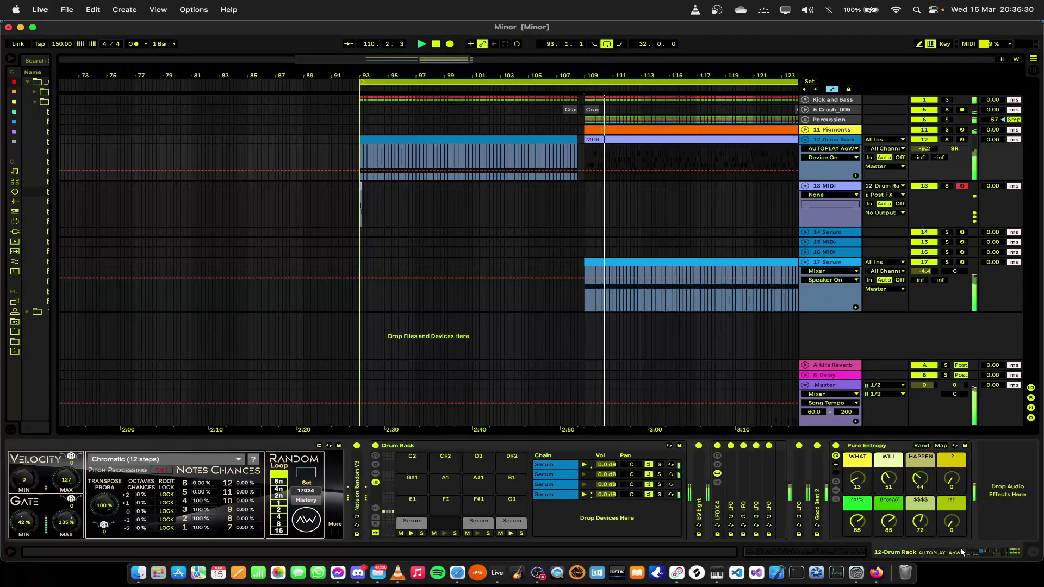
click(836, 445)
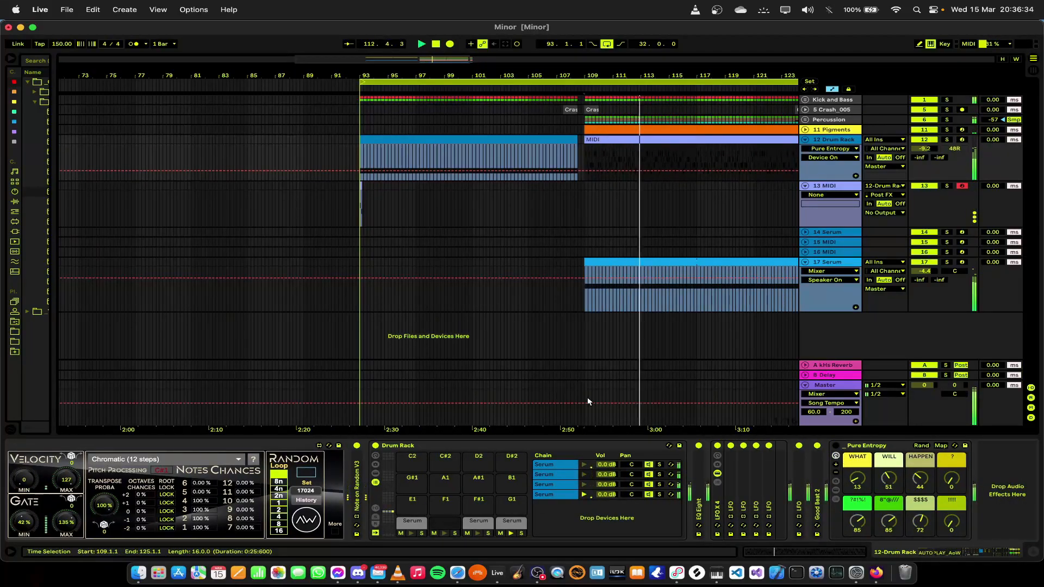
Set the arrangement loop to the MIDI clip on the Drum Rack track, from bar 109 to bar 125
scroll(497, 430, right, 5)
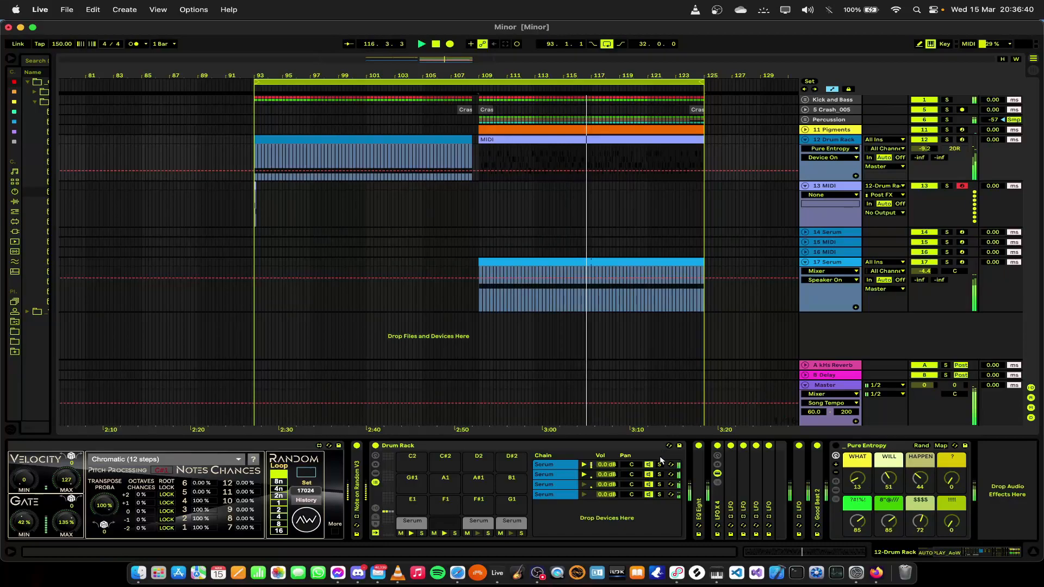
scroll(479, 415, right, 7)
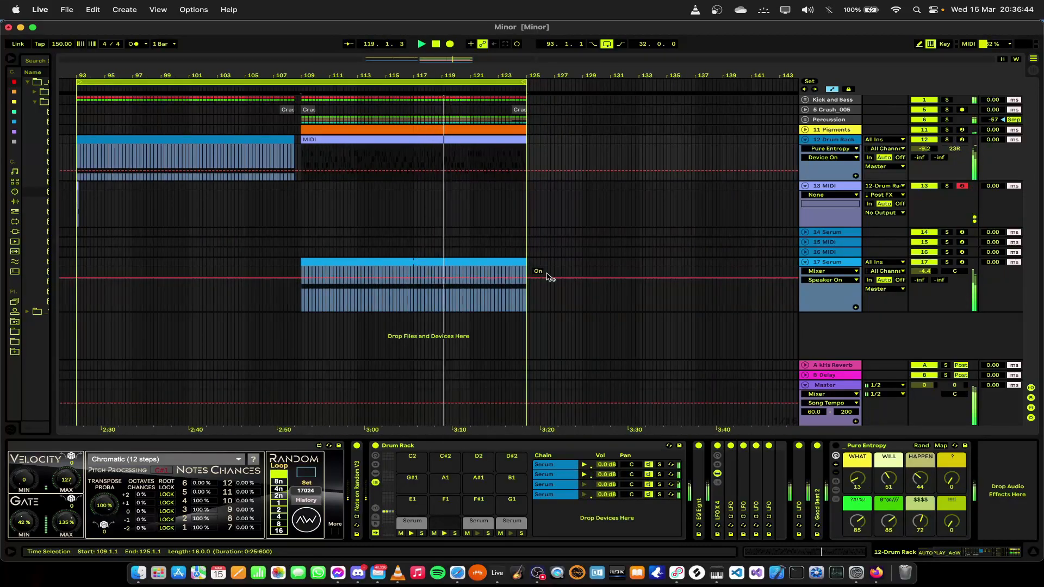
click(378, 137)
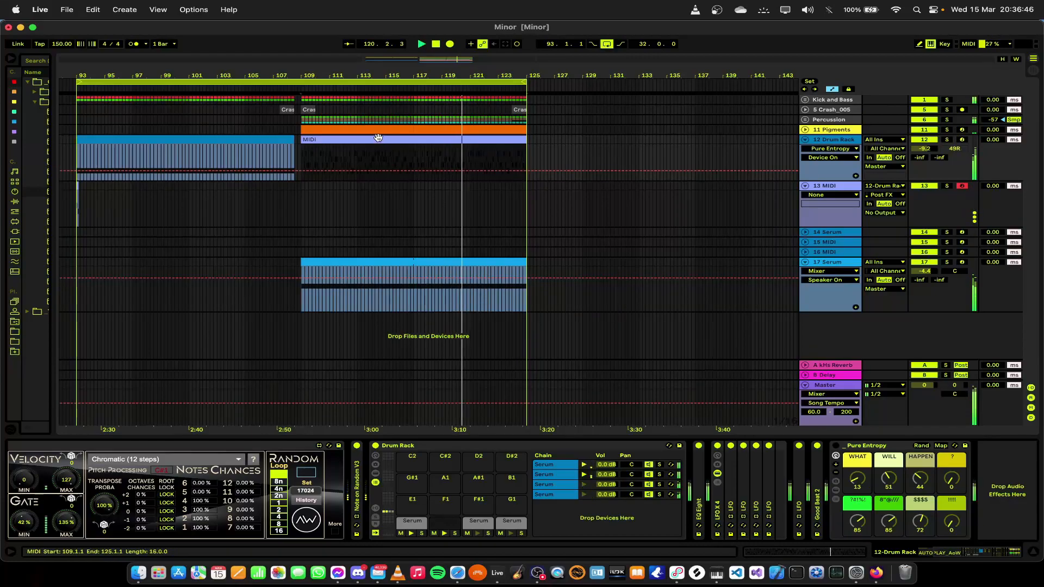
key(super+l)
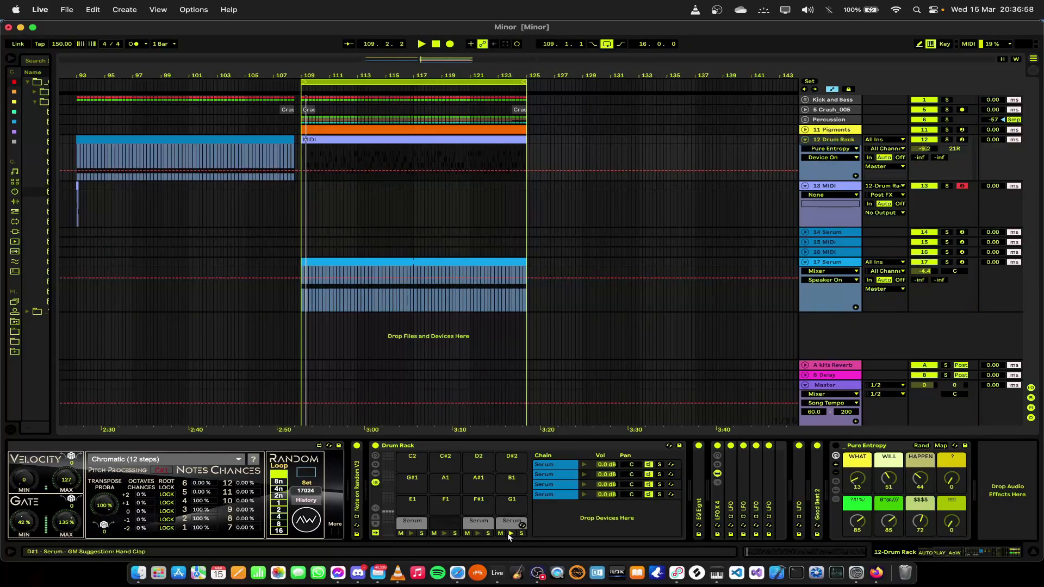
Extract three of the four Serum chains from the Drum Rack onto their own tracks, leaving one chain in the rack
right_click(562, 465)
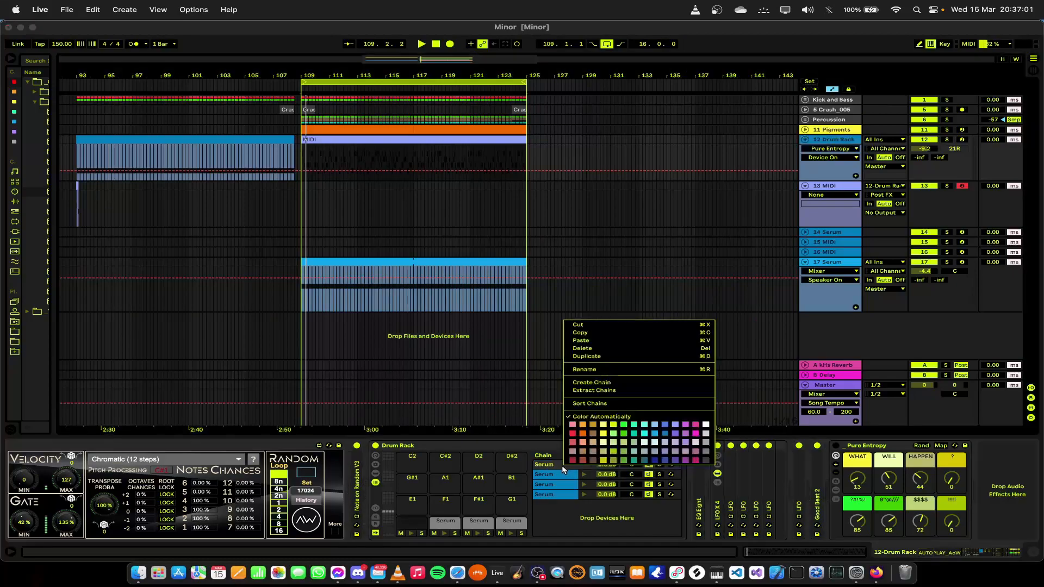
click(587, 391)
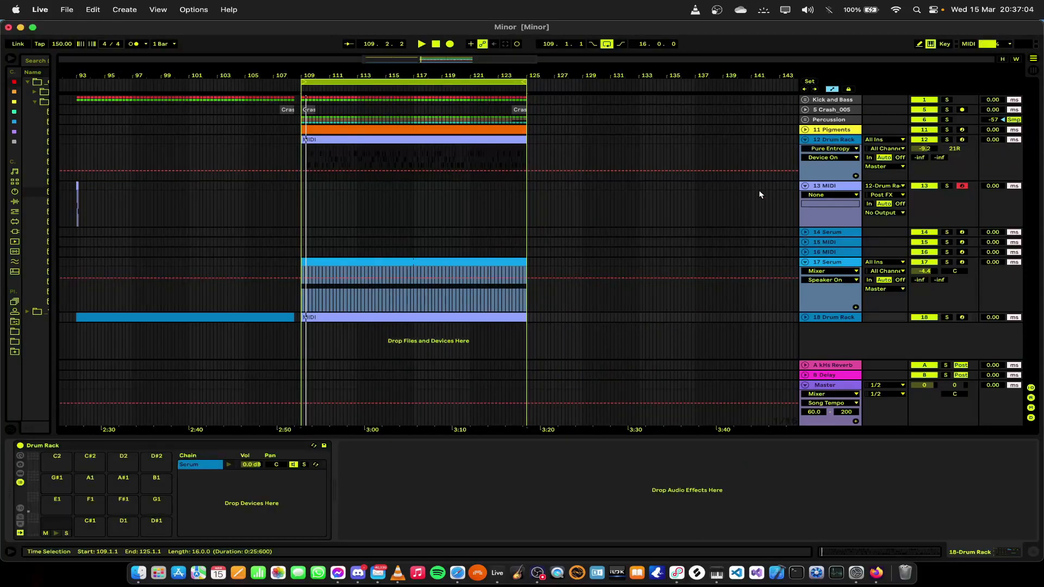
right_click(823, 139)
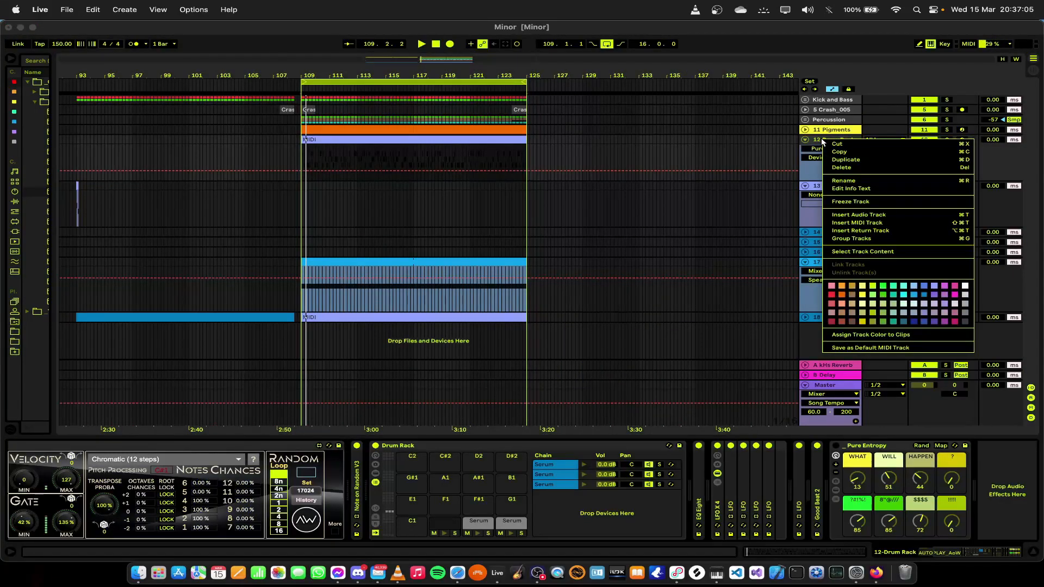
right_click(550, 466)
click(585, 393)
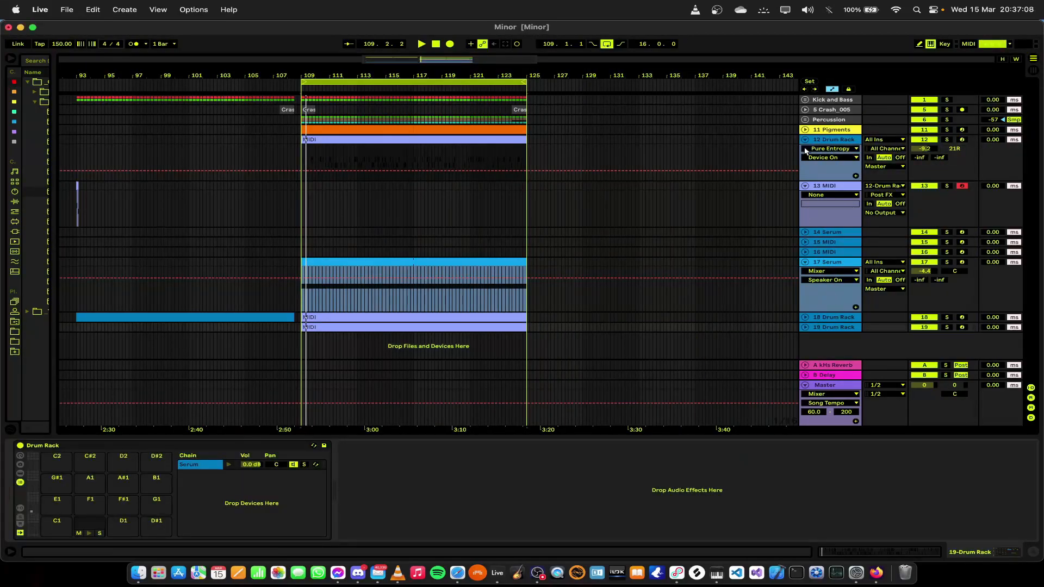
click(822, 141)
right_click(558, 474)
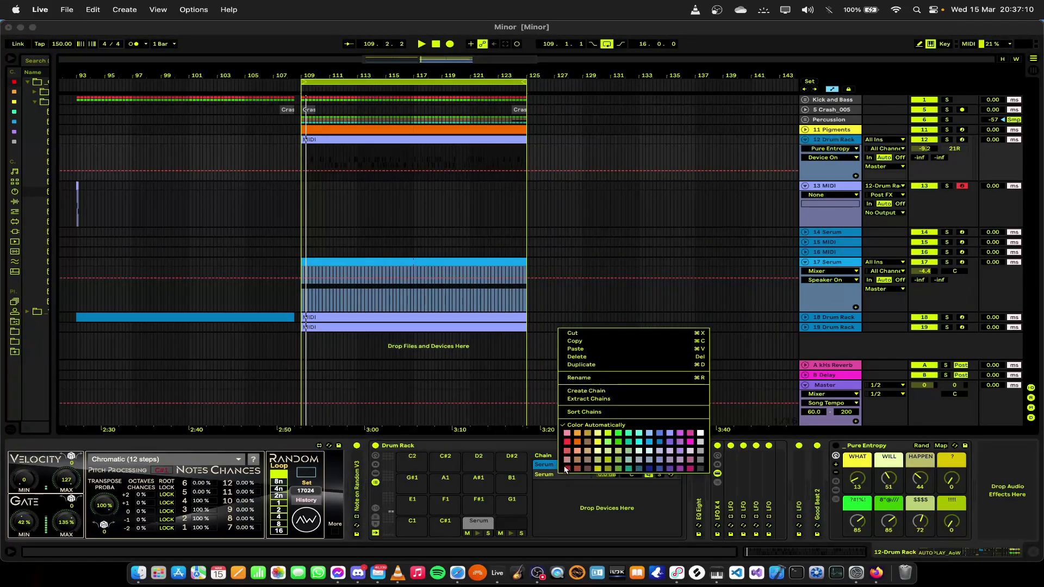
click(588, 400)
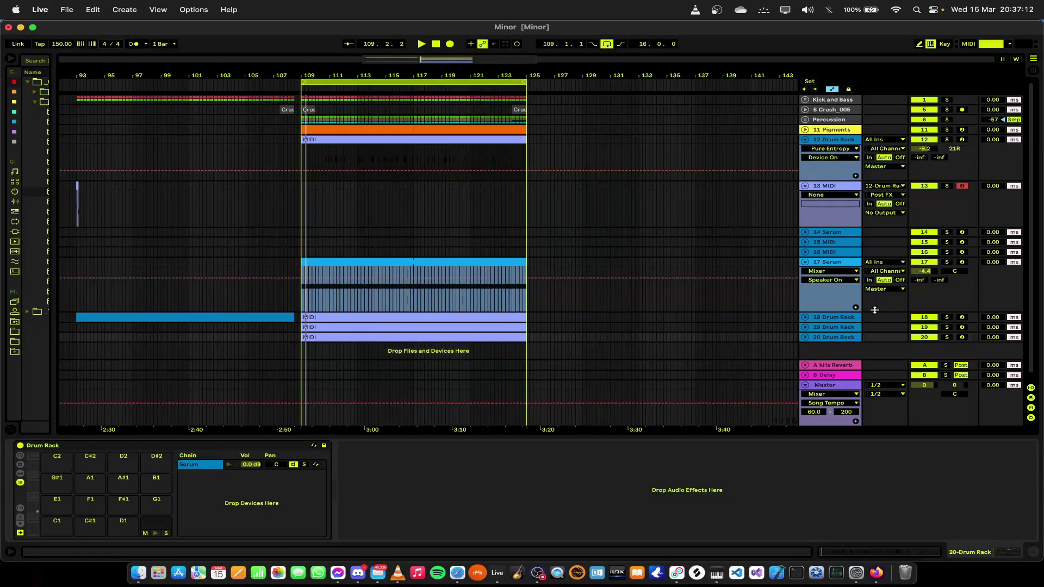
Ungroup the Drum Racks on the three extracted tracks 18, 19 and 20 so that each holds a plain Serum
right_click(127, 447)
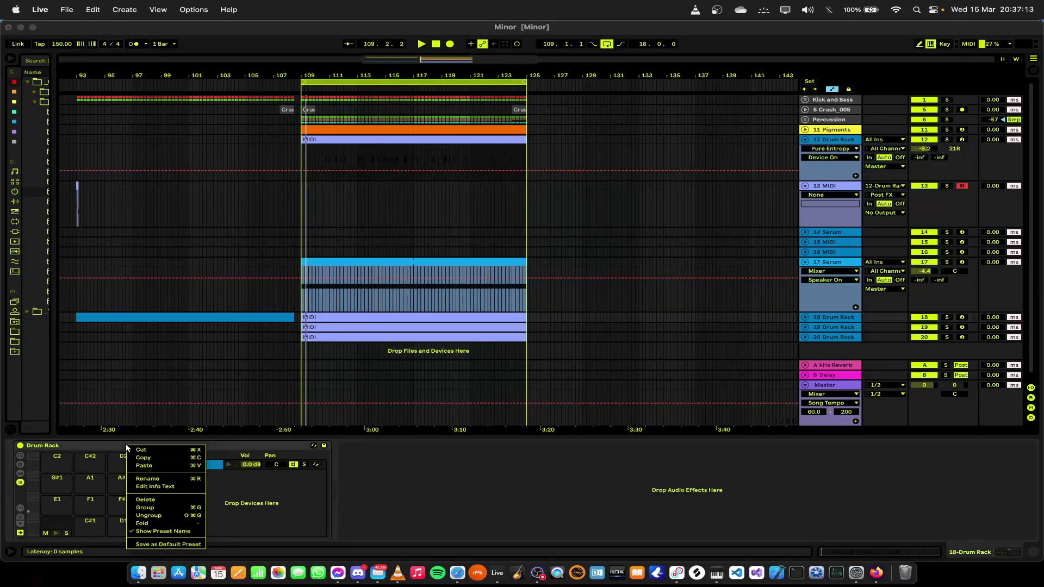
click(157, 516)
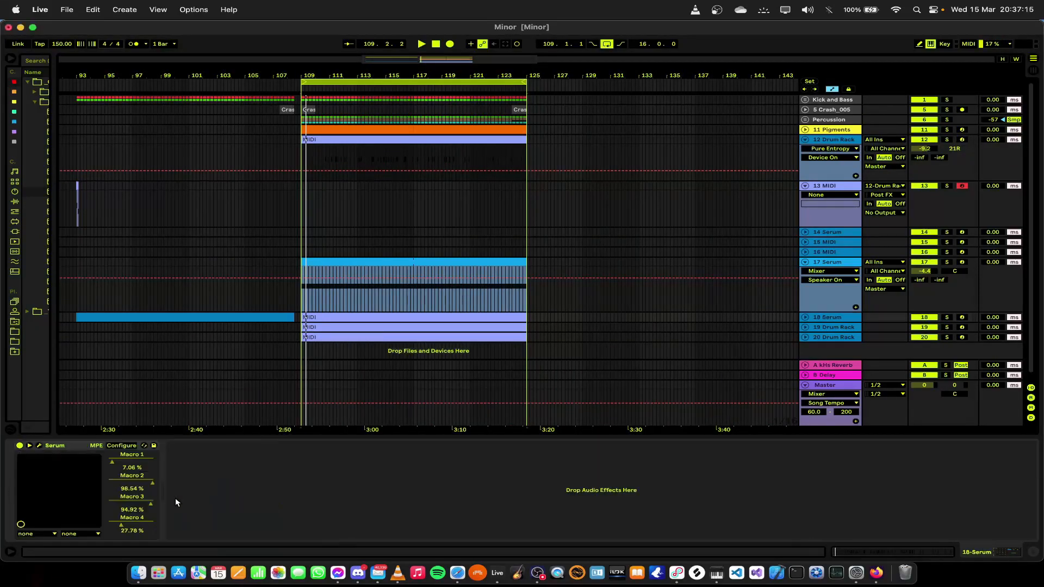
click(829, 320)
click(832, 327)
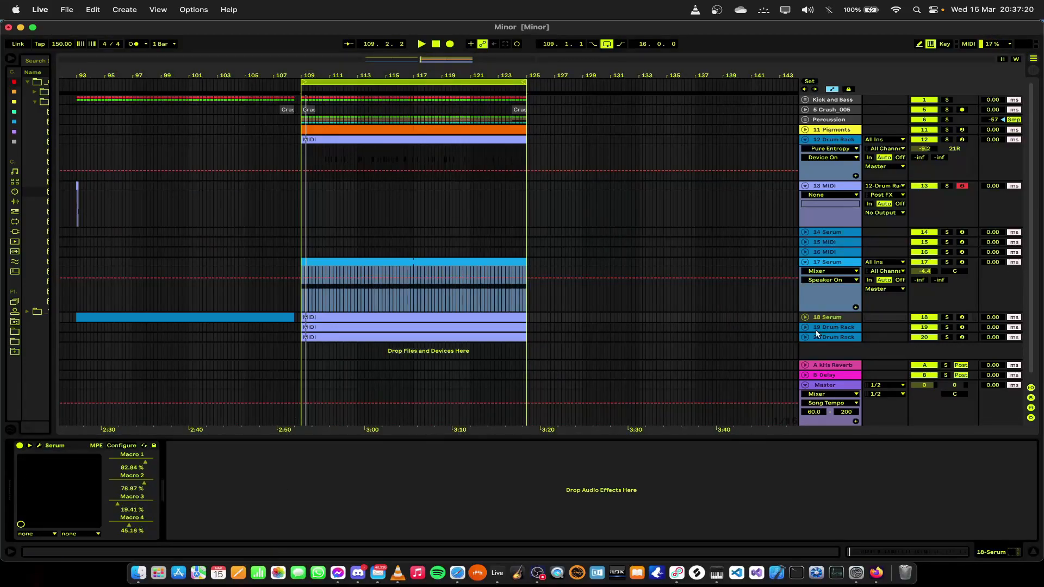
right_click(152, 446)
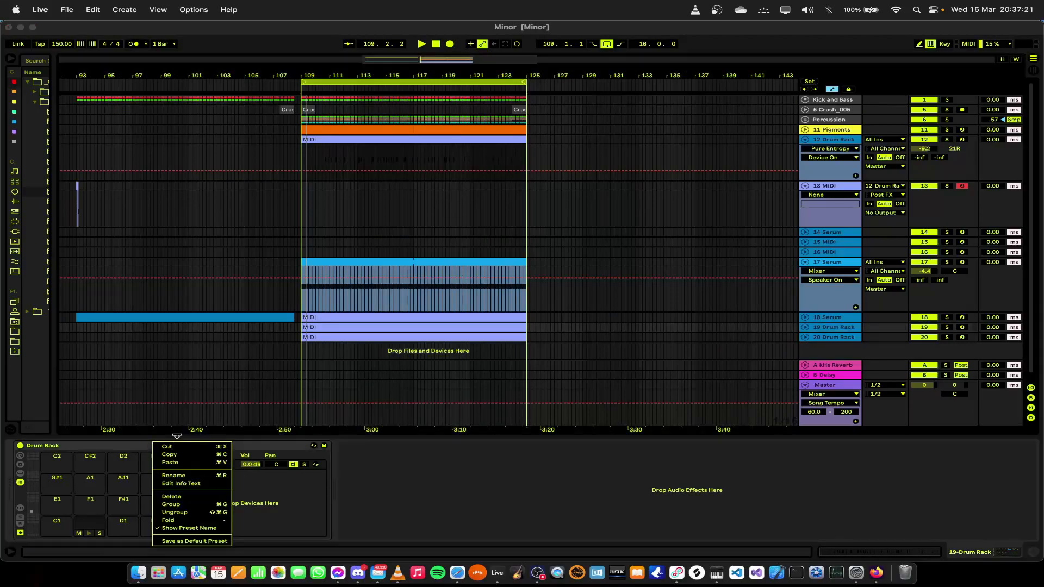
click(179, 515)
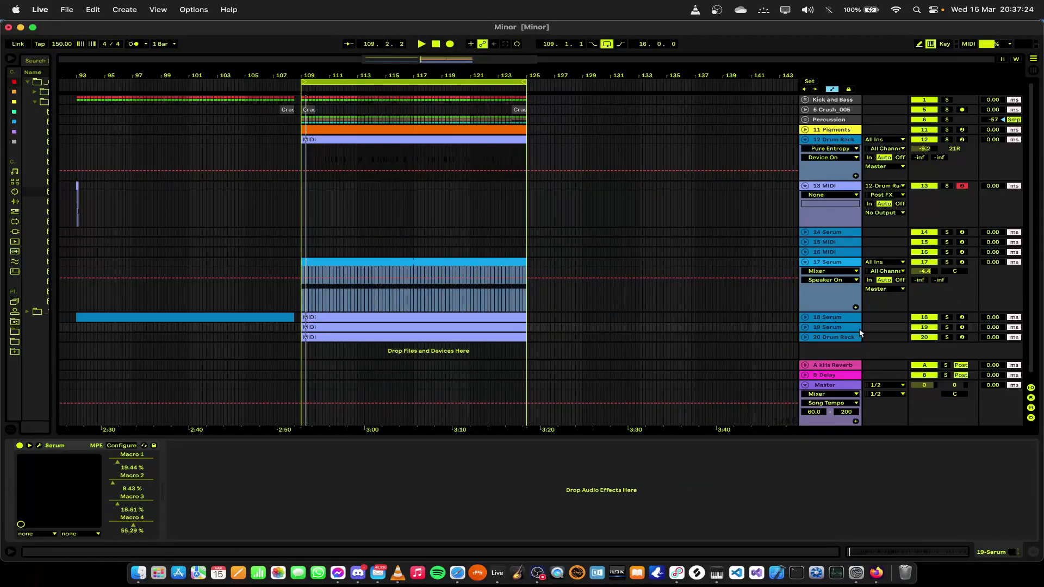
click(832, 264)
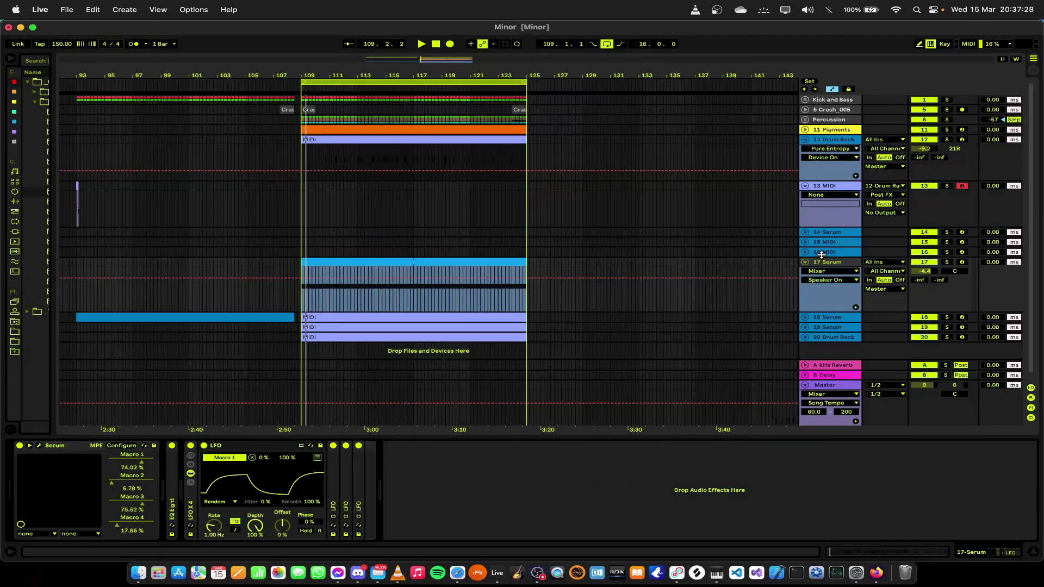
click(833, 337)
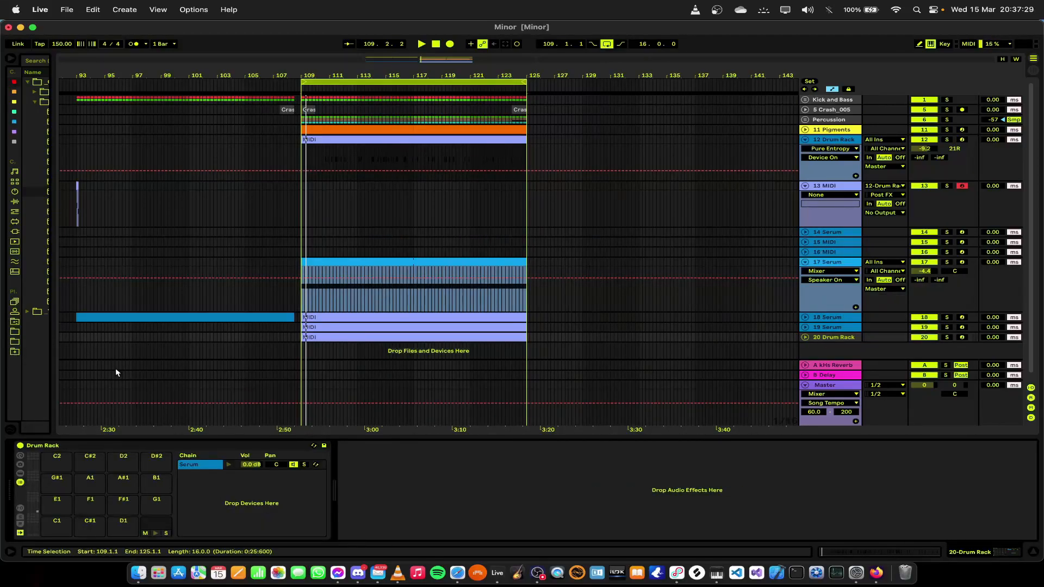
right_click(127, 464)
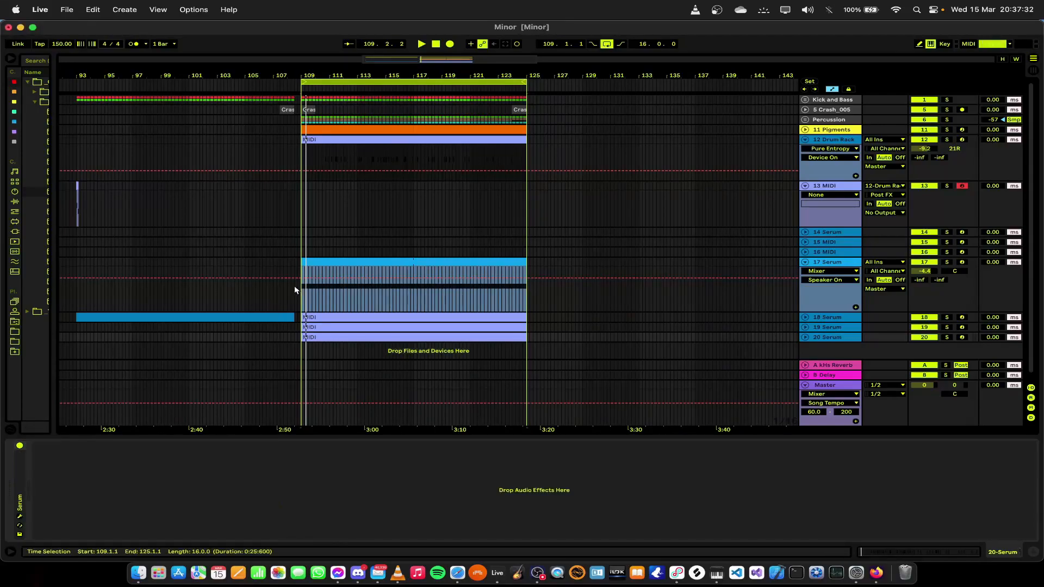
Unfold tracks 18, 19 and 20 and select their three MIDI clips at bar 109 for editing their notes together
double_click(324, 263)
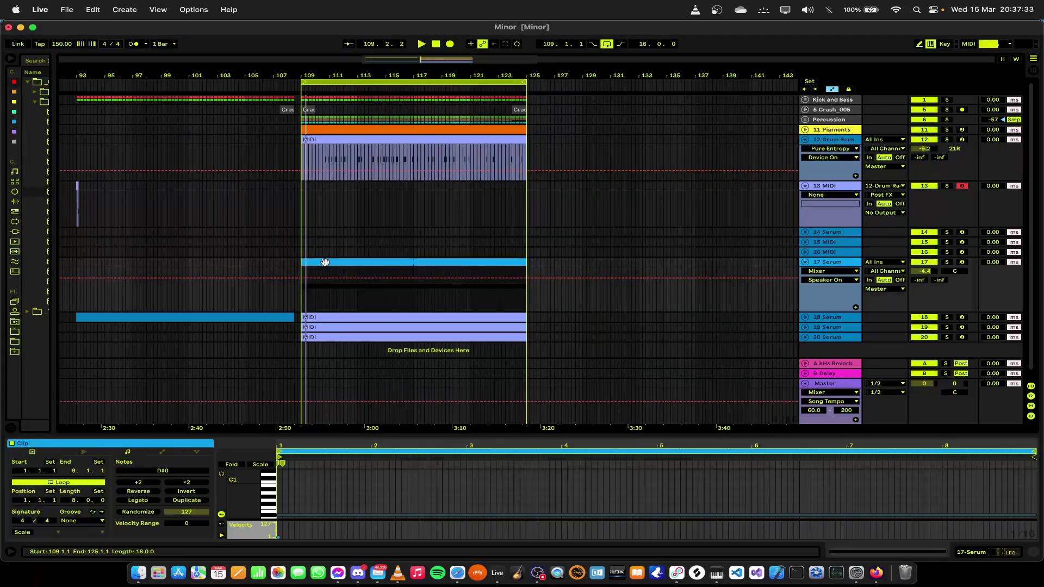
double_click(355, 314)
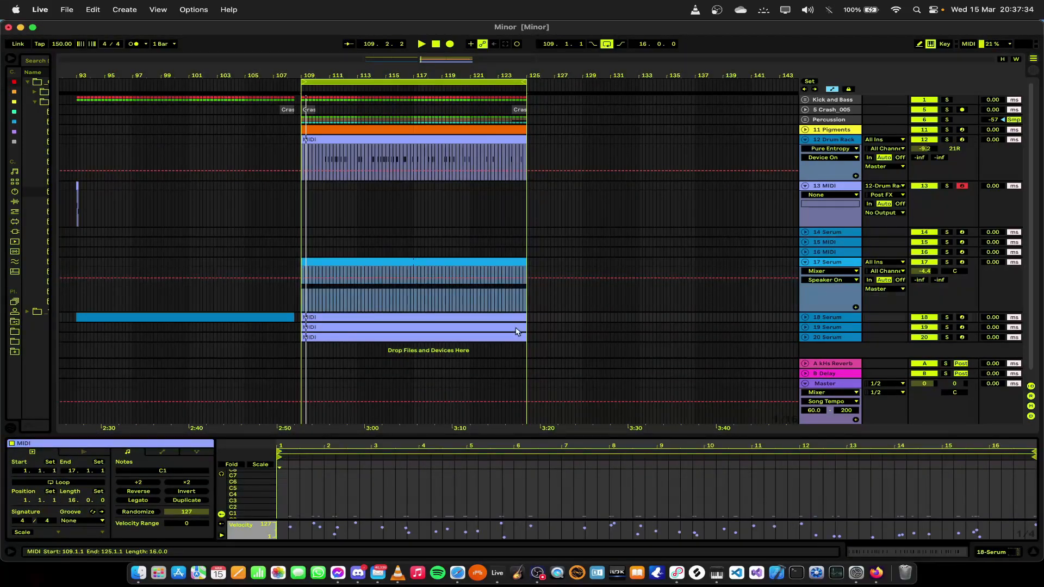
click(805, 327)
scroll(772, 318, down, 3)
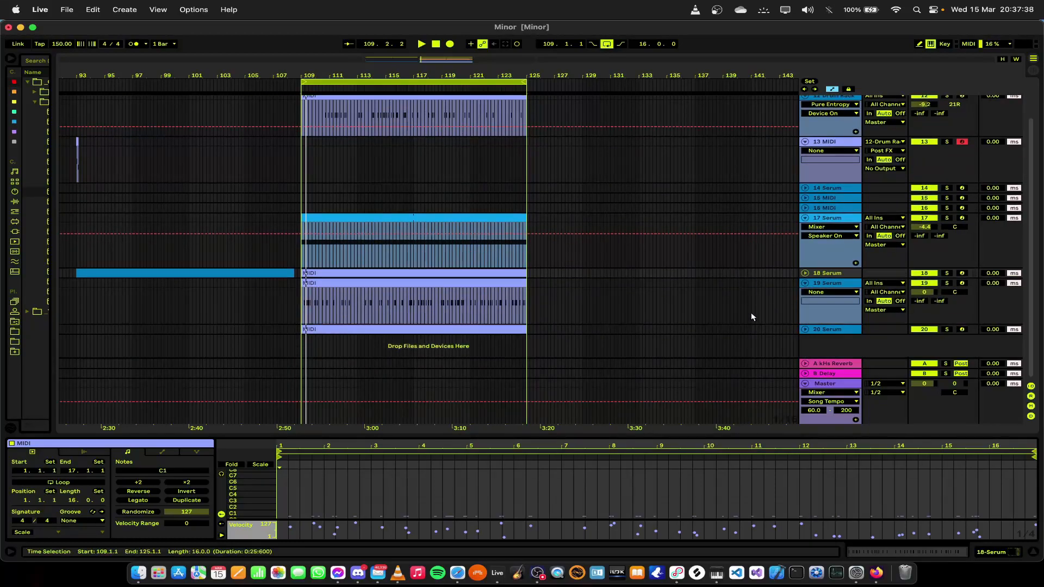
click(805, 273)
scroll(728, 297, down, 2)
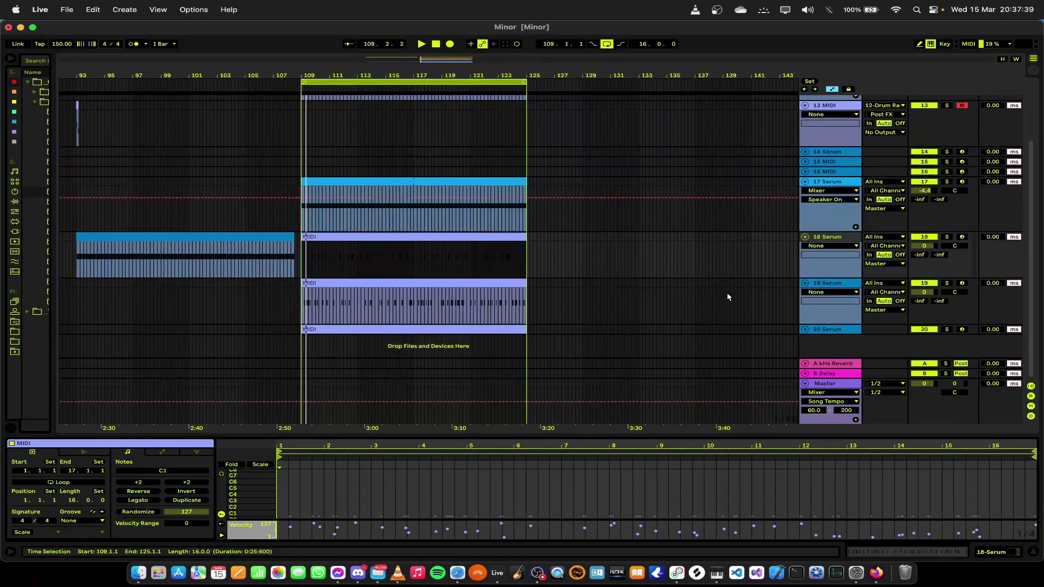
click(805, 330)
click(409, 236)
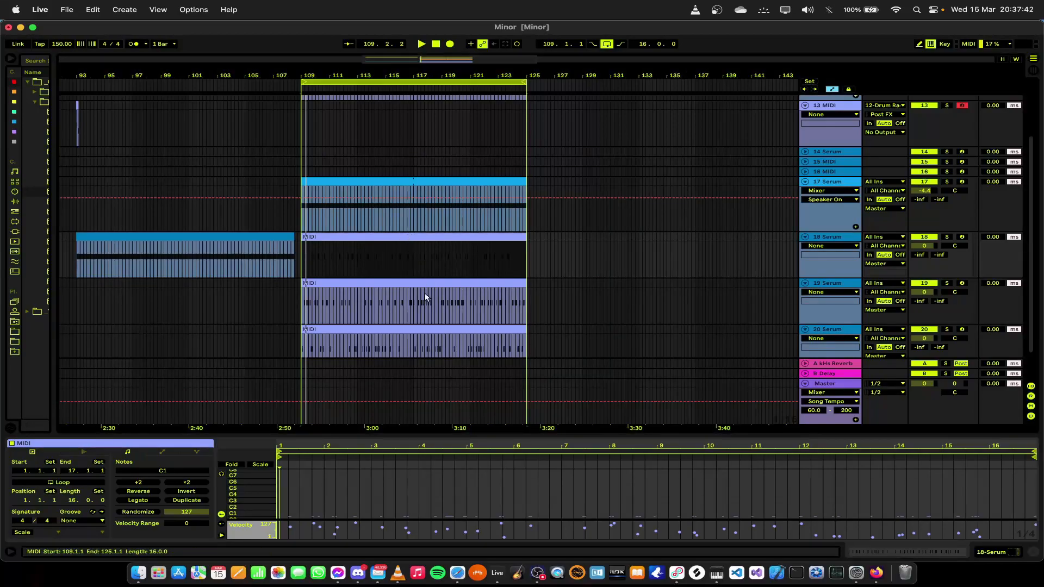
shift+click(455, 329)
click(237, 488)
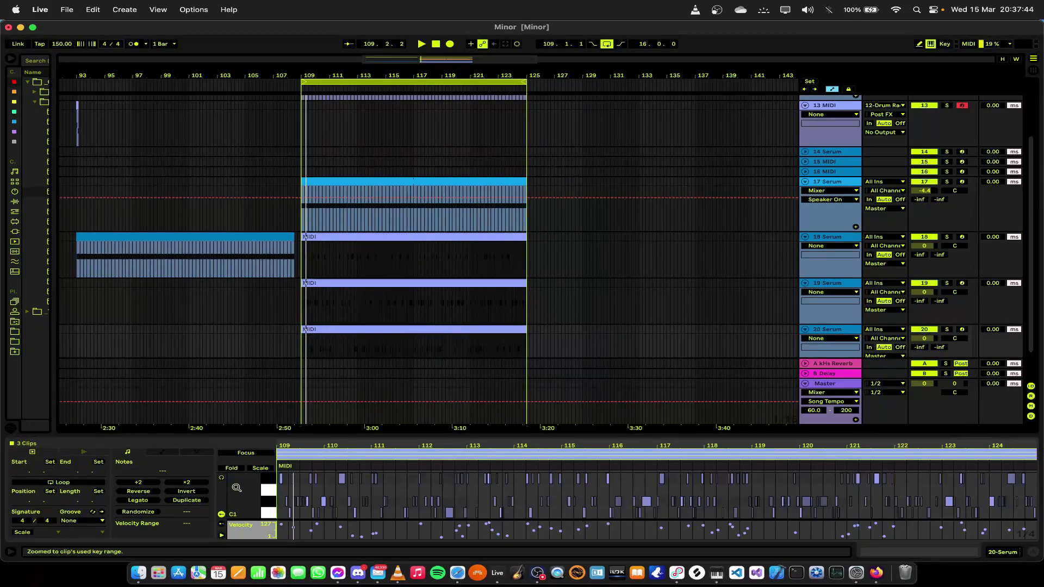
Transpose the notes in the three extracted MIDI clips so that they all sit on D#1
click(270, 481)
key(Down)
key(Down)
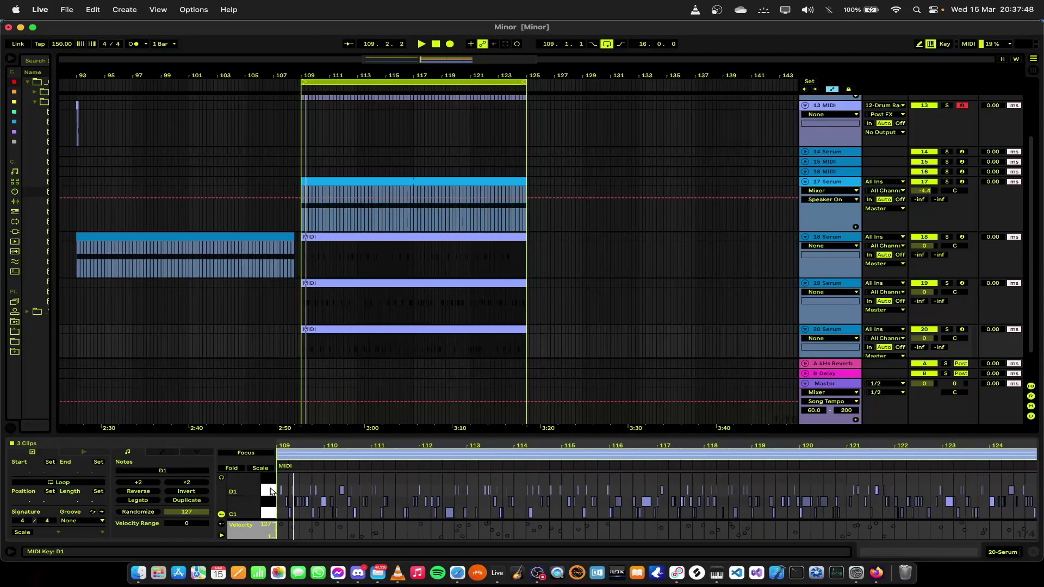
click(274, 501)
key(Down)
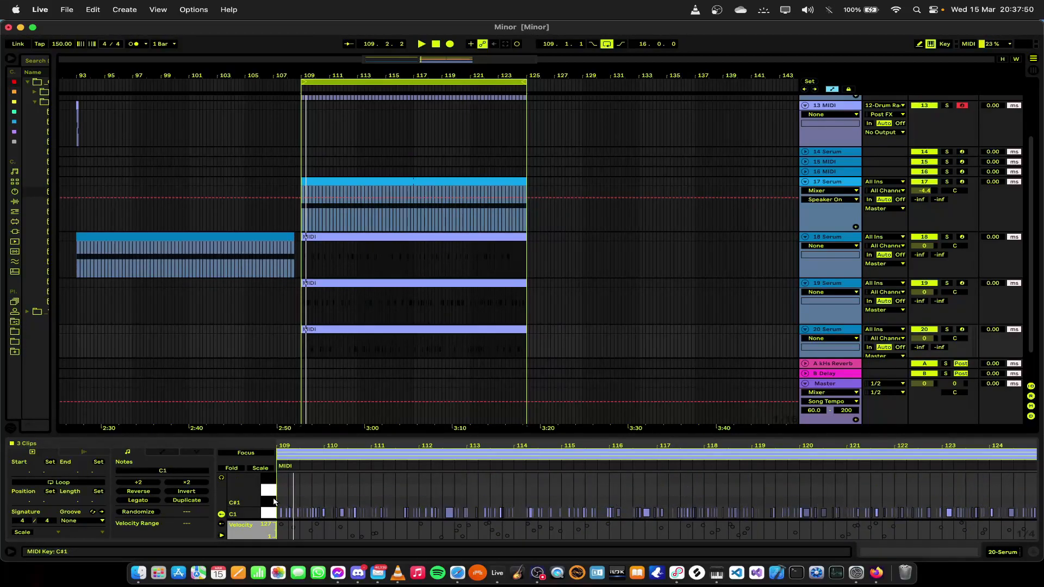
key(Up)
key(Up)
key(Up)
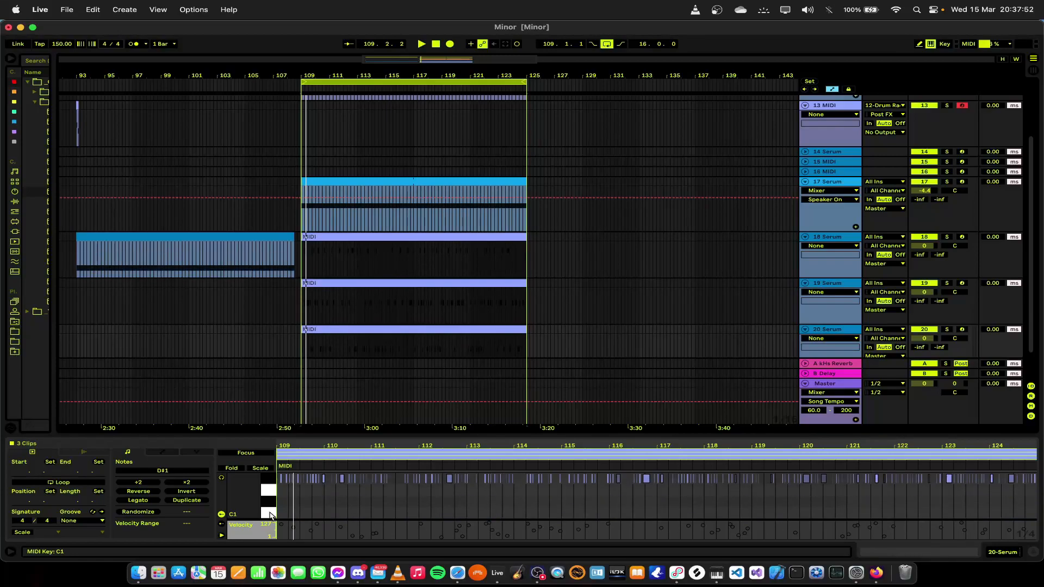
Ungroup the remaining Drum Rack on track 12, keeping its Serum and effects on the track
click(365, 237)
scroll(359, 223, up, 3)
click(354, 138)
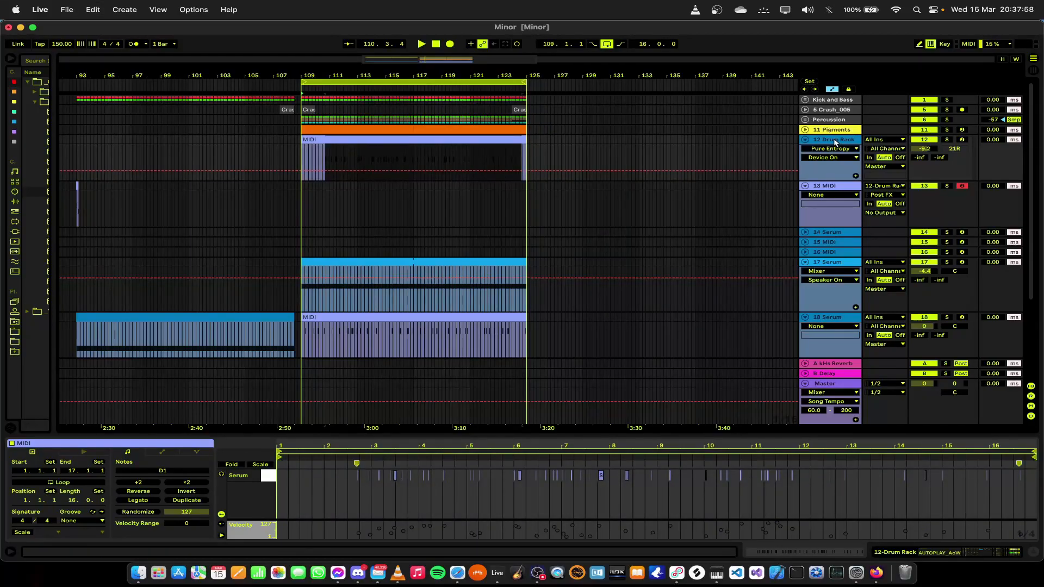
key(shift+Tab)
right_click(456, 448)
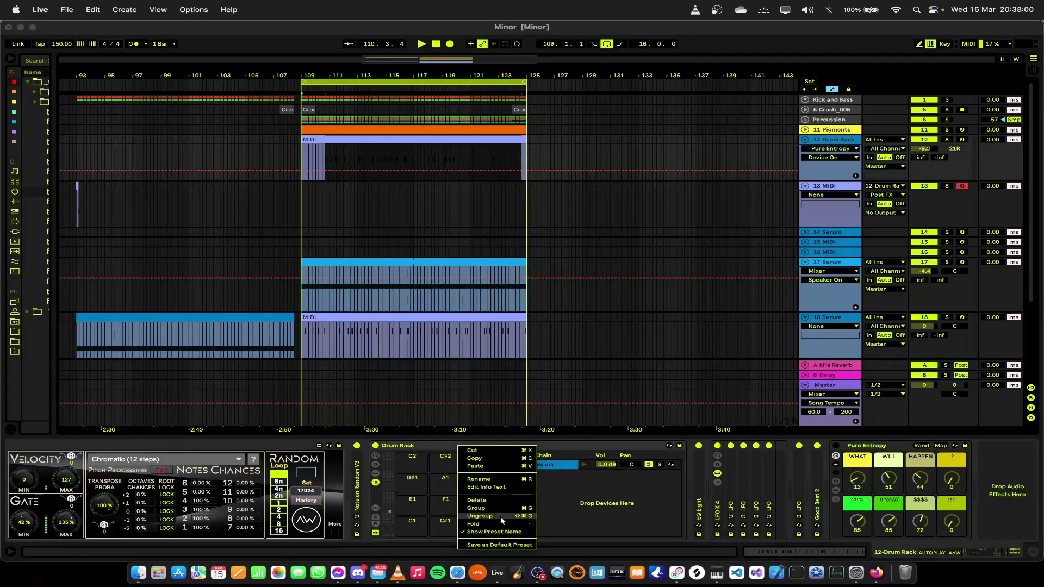
click(500, 517)
Transpose all notes of the MIDI clip on the 12 Serum track to D#1
click(394, 142)
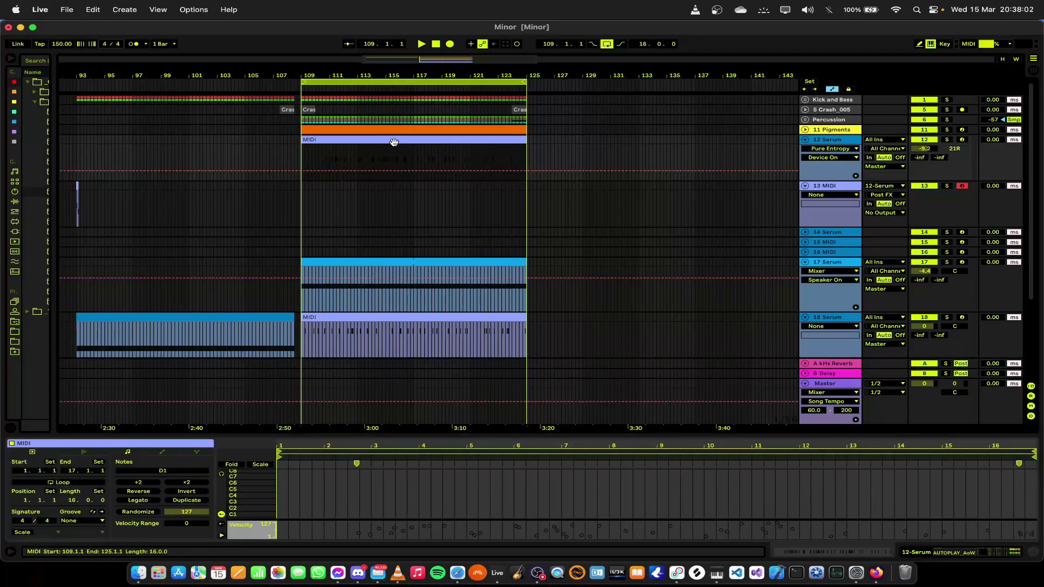
double_click(259, 500)
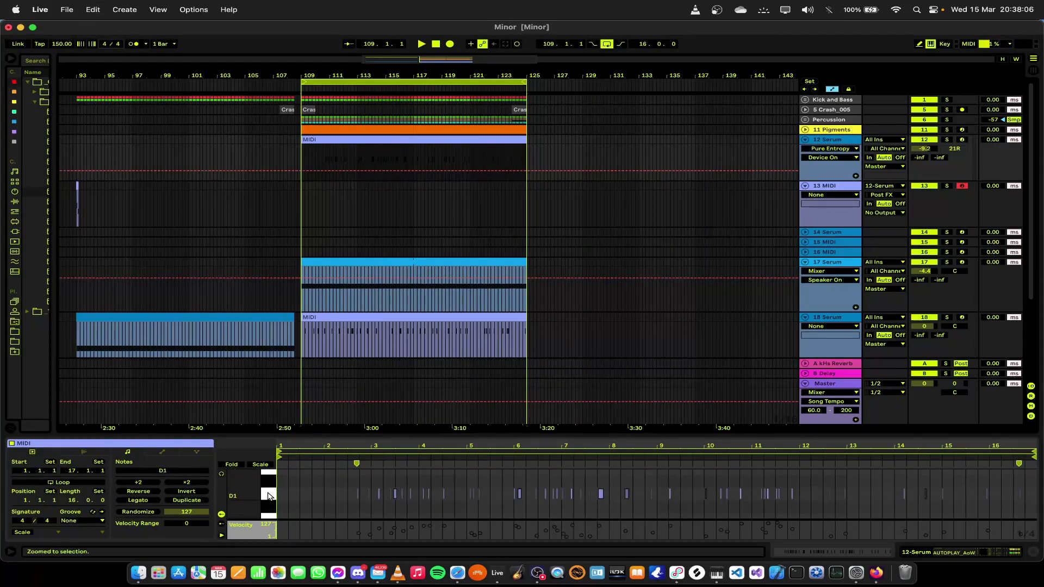
key(Up)
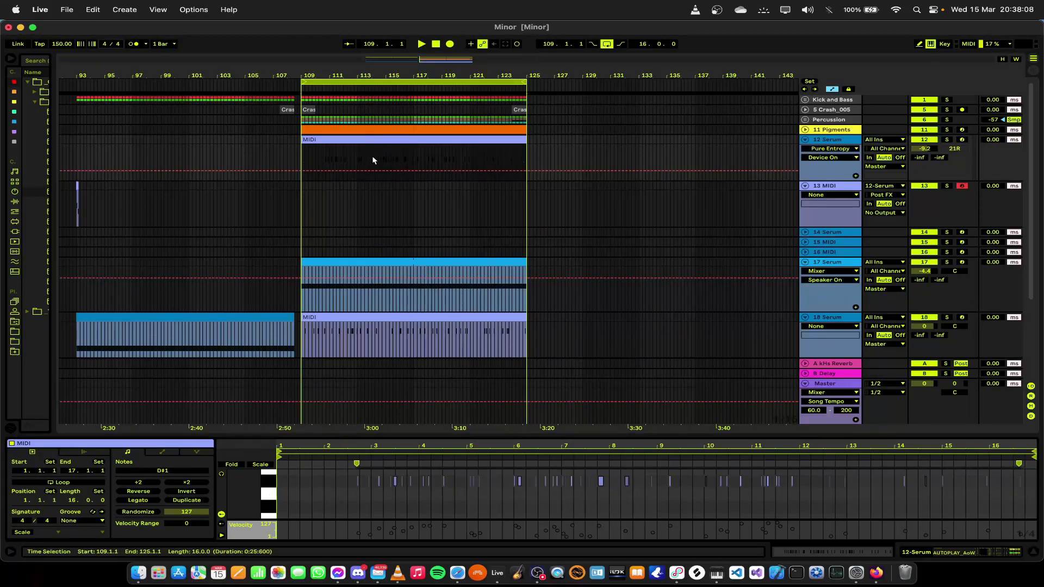
Move the three extracted Serum tracks directly below the 12 Serum track
scroll(748, 265, down, 5)
click(820, 224)
shift+click(845, 295)
scroll(832, 206, up, 5)
drag(833, 313, 832, 192)
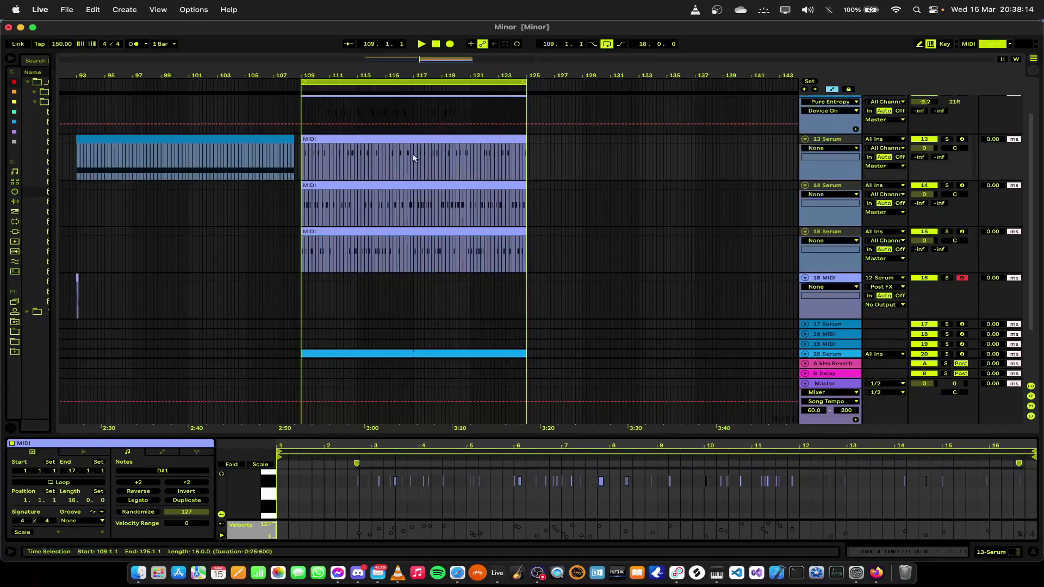
Play the four separated Serum MIDI clips together from bar 109
click(363, 137)
scroll(362, 141, up, 2)
click(363, 142)
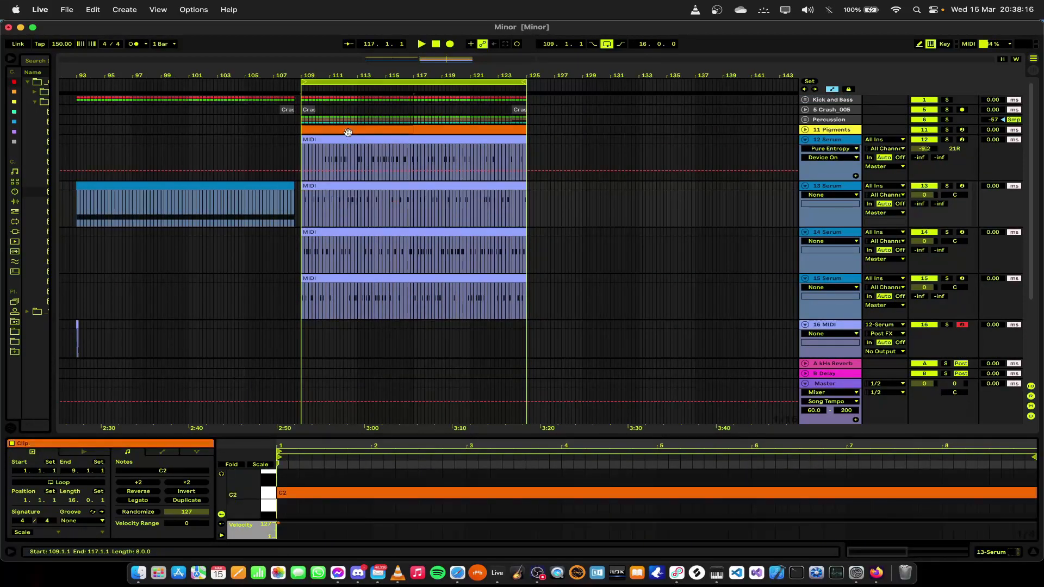
key(space)
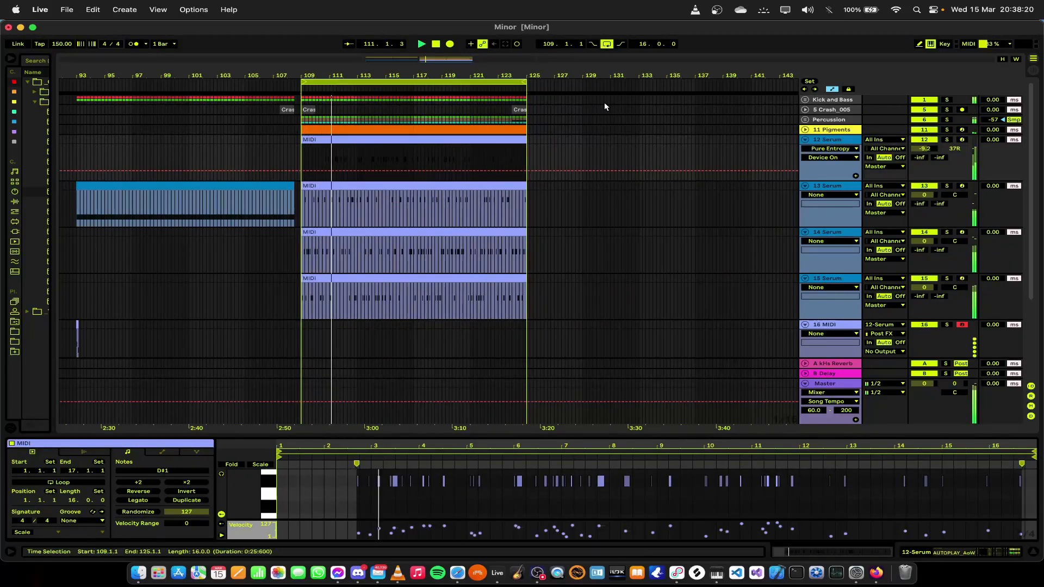
Set the volume of the 13, 14 and 15 Serum tracks together to -9.2 dB
click(819, 189)
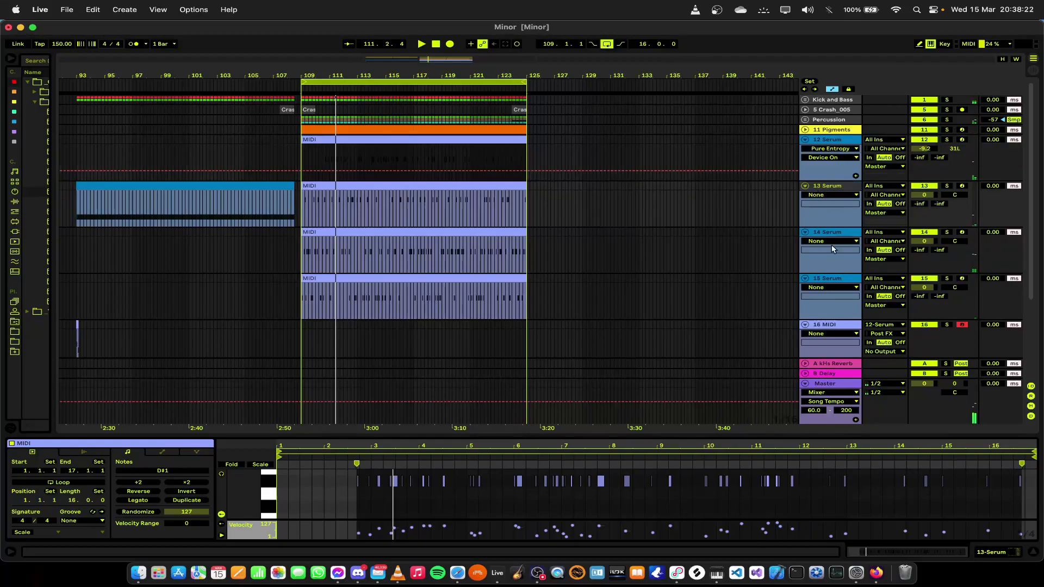
shift+click(841, 281)
click(919, 198)
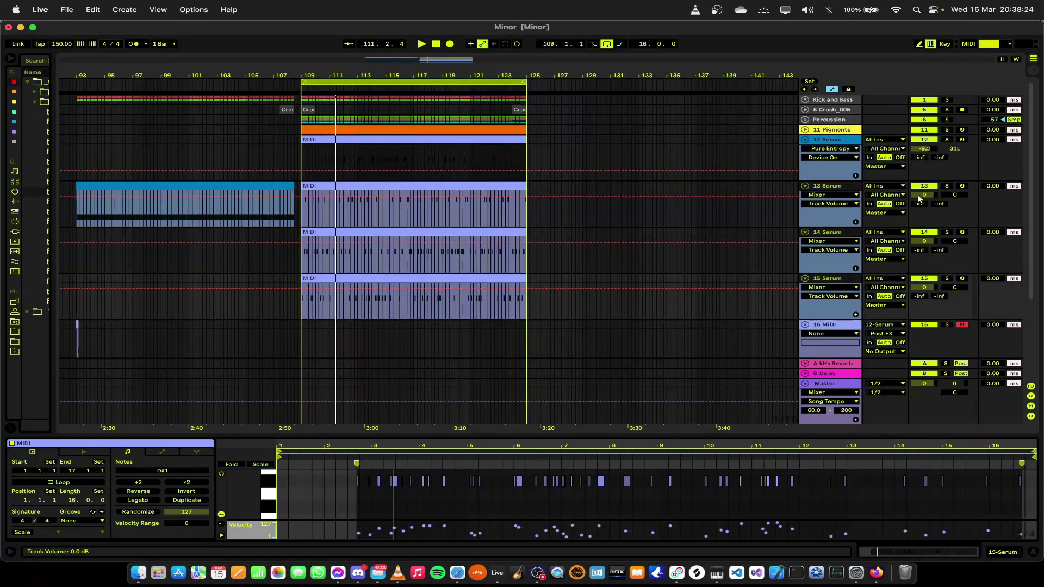
key(Return)
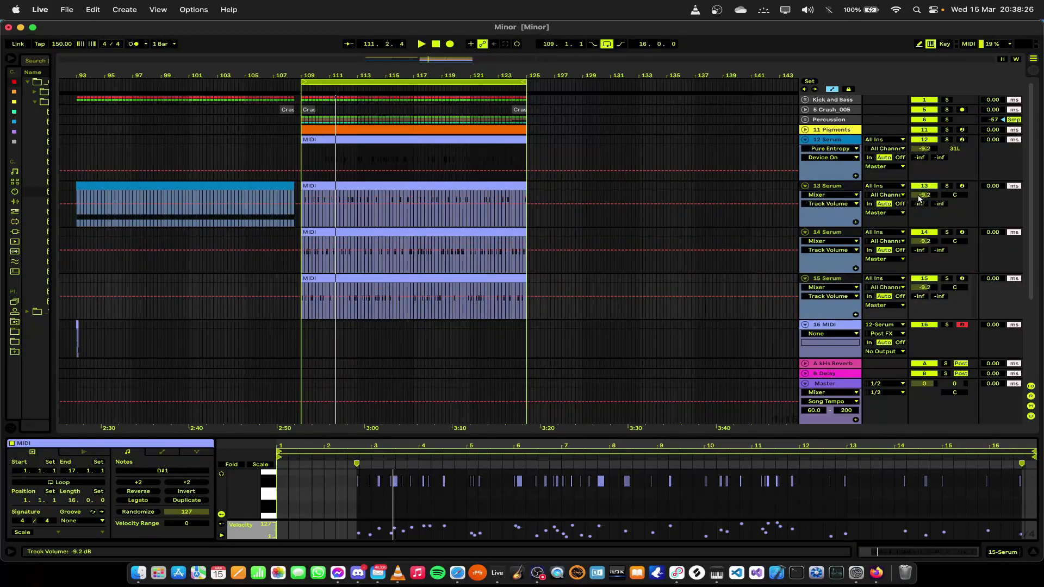
click(846, 186)
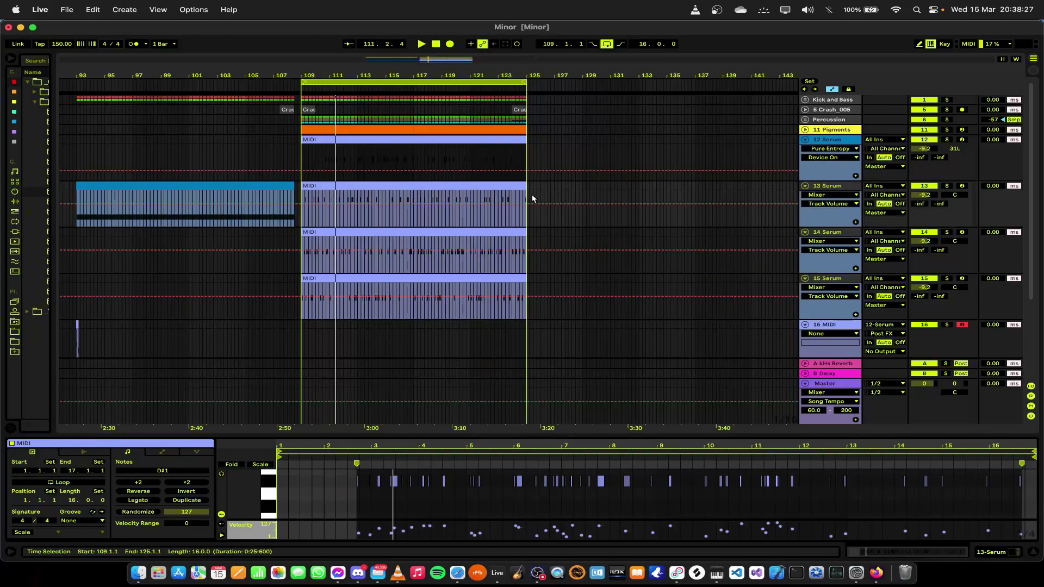
Play the loop from bar 109 and lower the 20 Serum track's volume to -11.3 dB during playback
click(838, 140)
key(space)
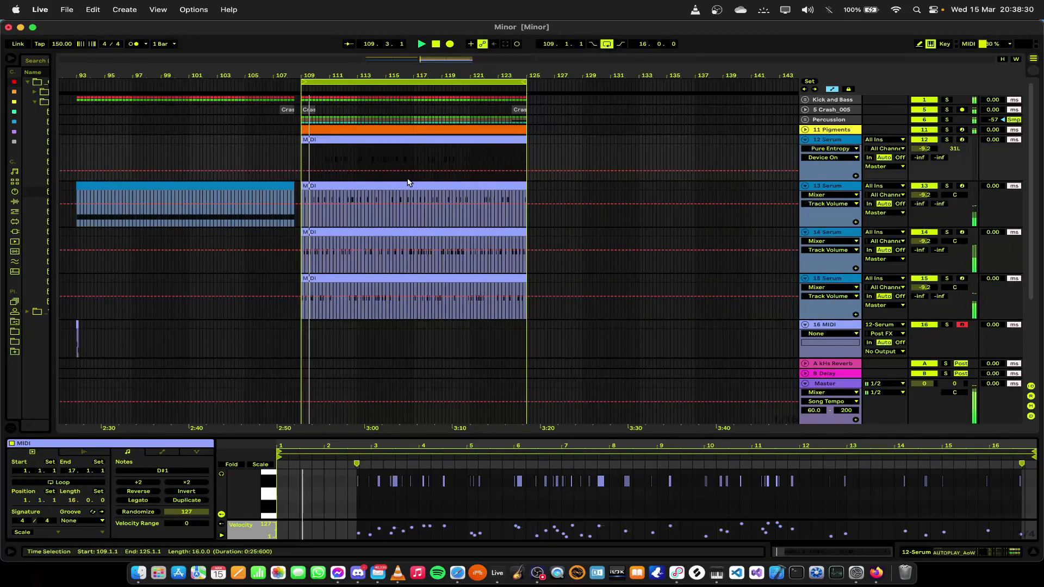
scroll(409, 359, down, 3)
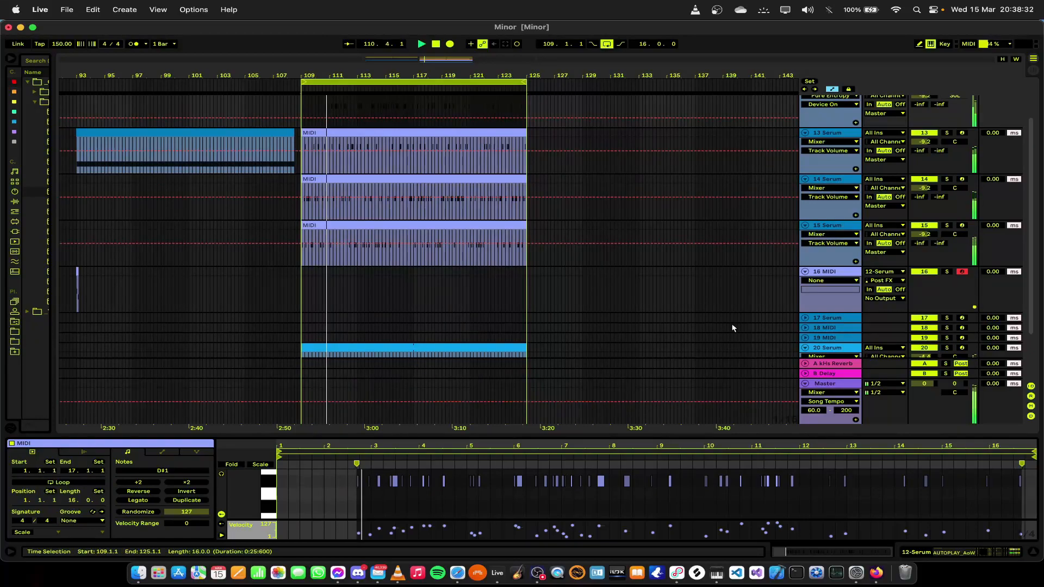
scroll(739, 331, down, 2)
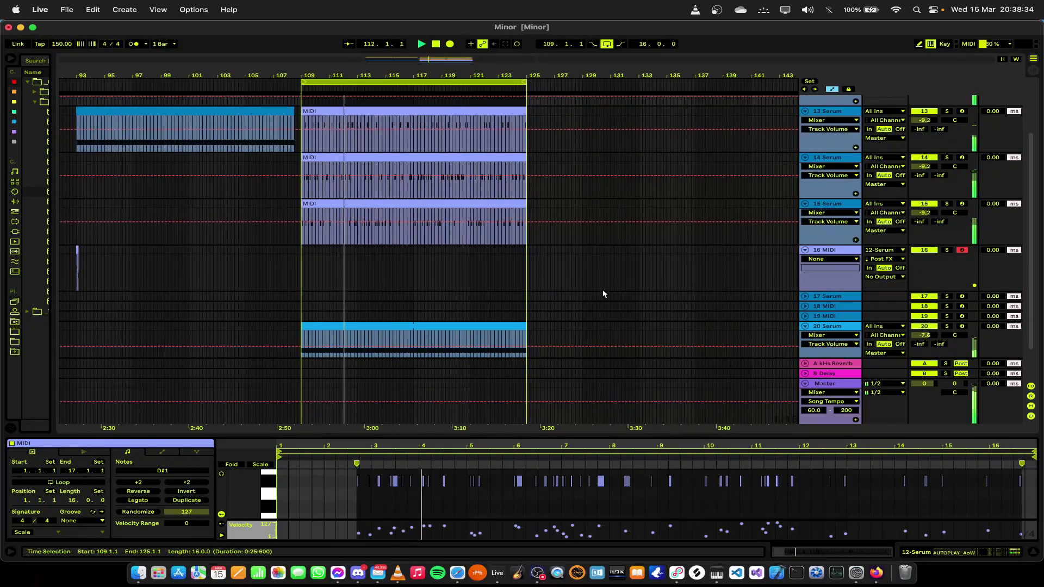
drag(924, 335, 924, 344)
scroll(318, 277, up, 1)
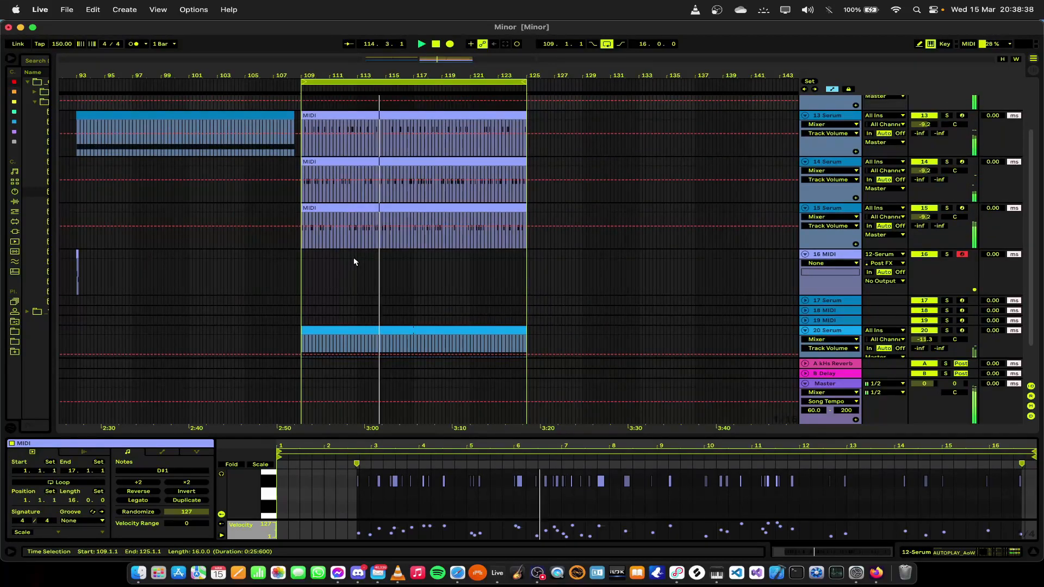
scroll(354, 259, down, 3)
scroll(360, 254, up, 3)
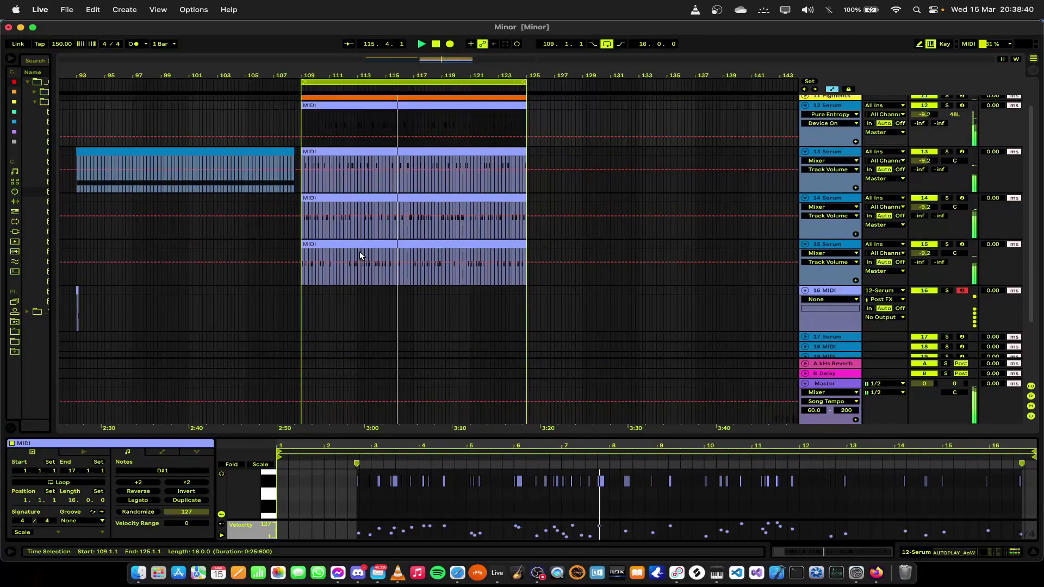